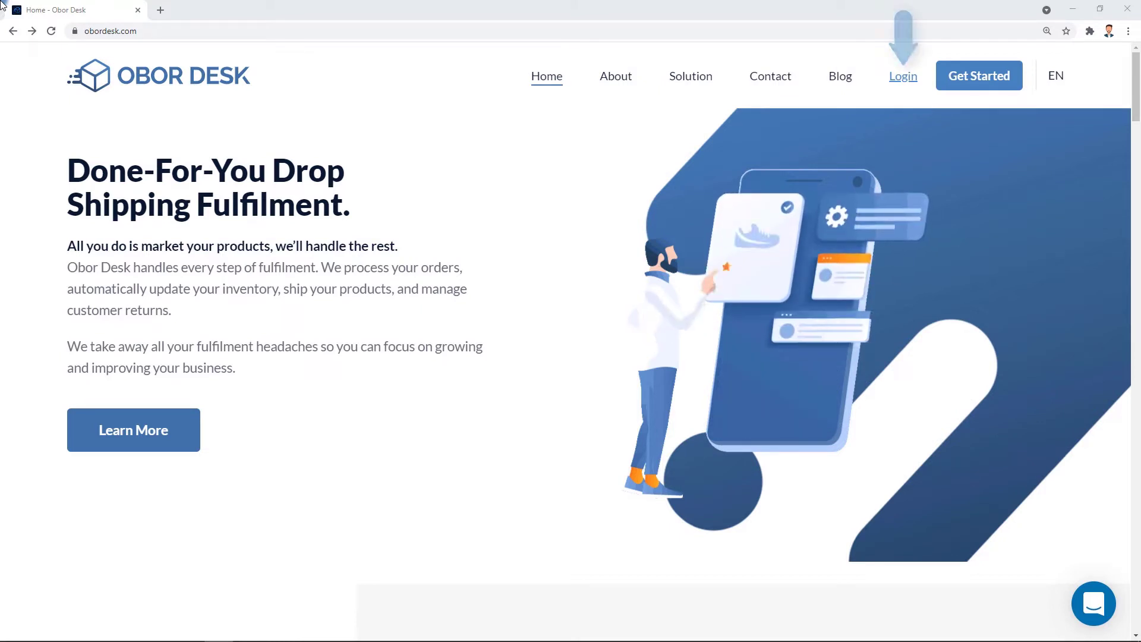
Sign in from obordesk.com with Remember me ticked to reach the Dashboard.
left_click(893, 80)
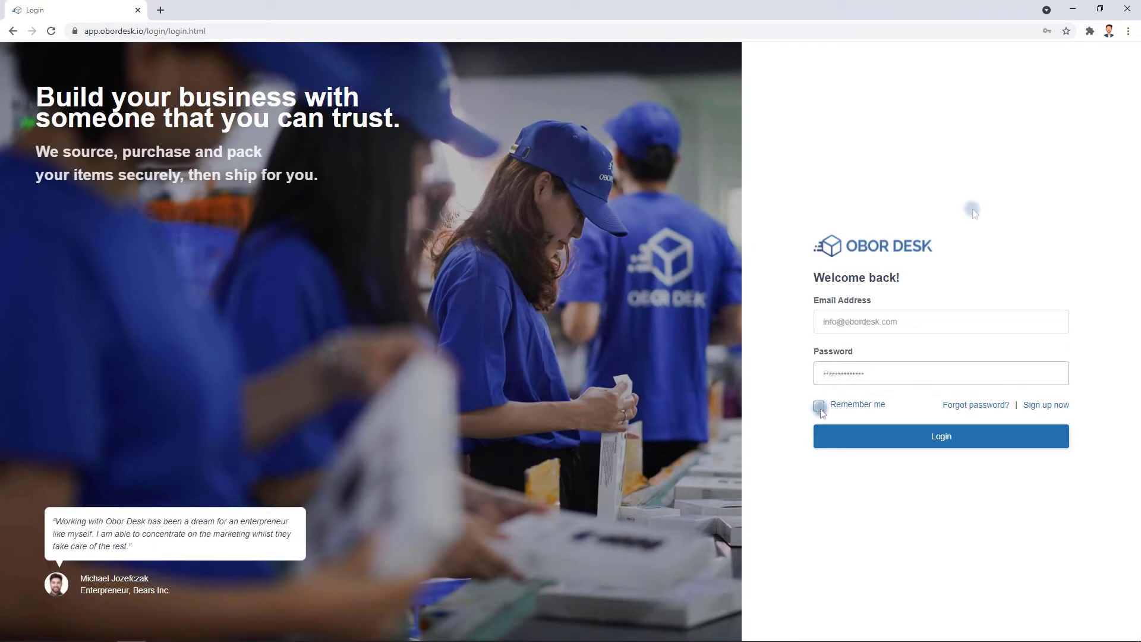
left_click(819, 408)
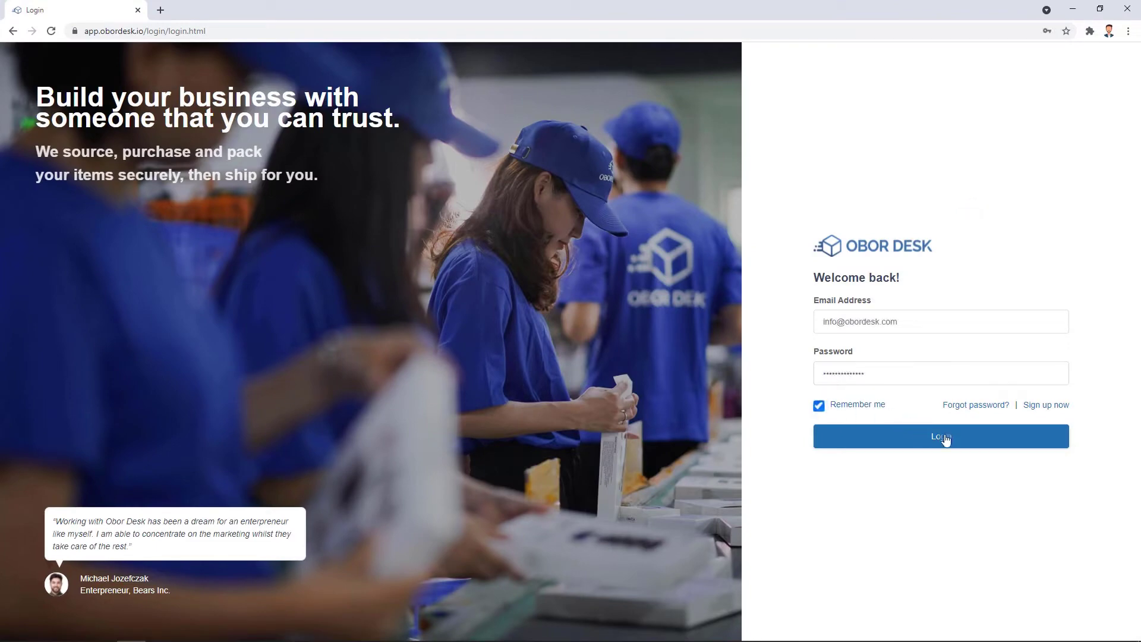
left_click(950, 438)
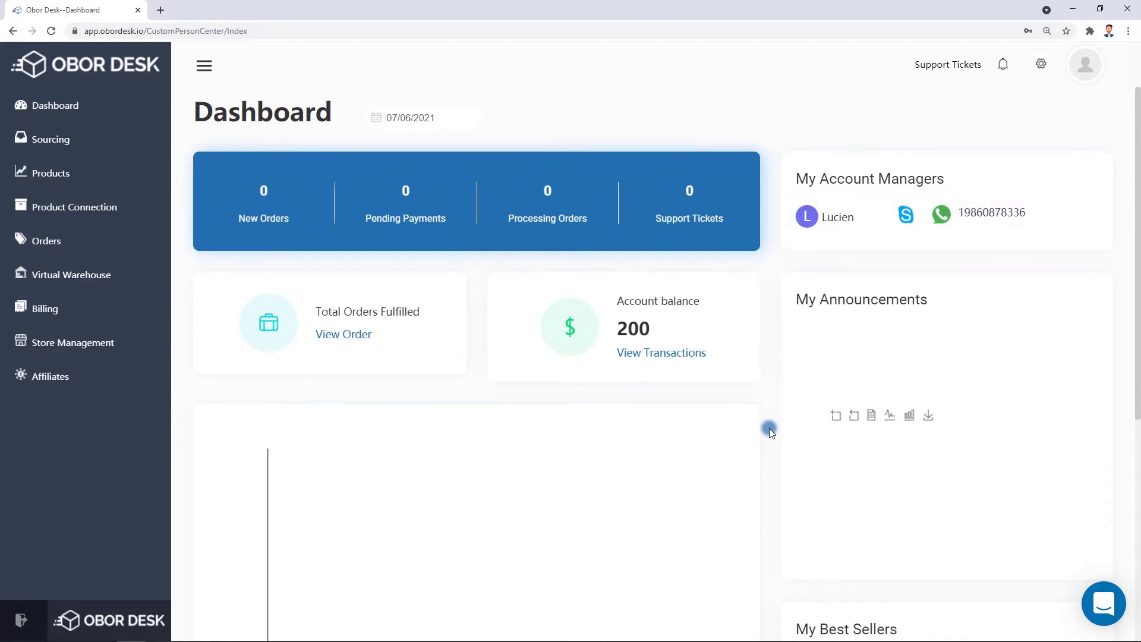
In Store Management, connect the Shopify store by submitting the store name obordesk2021.
left_click(94, 349)
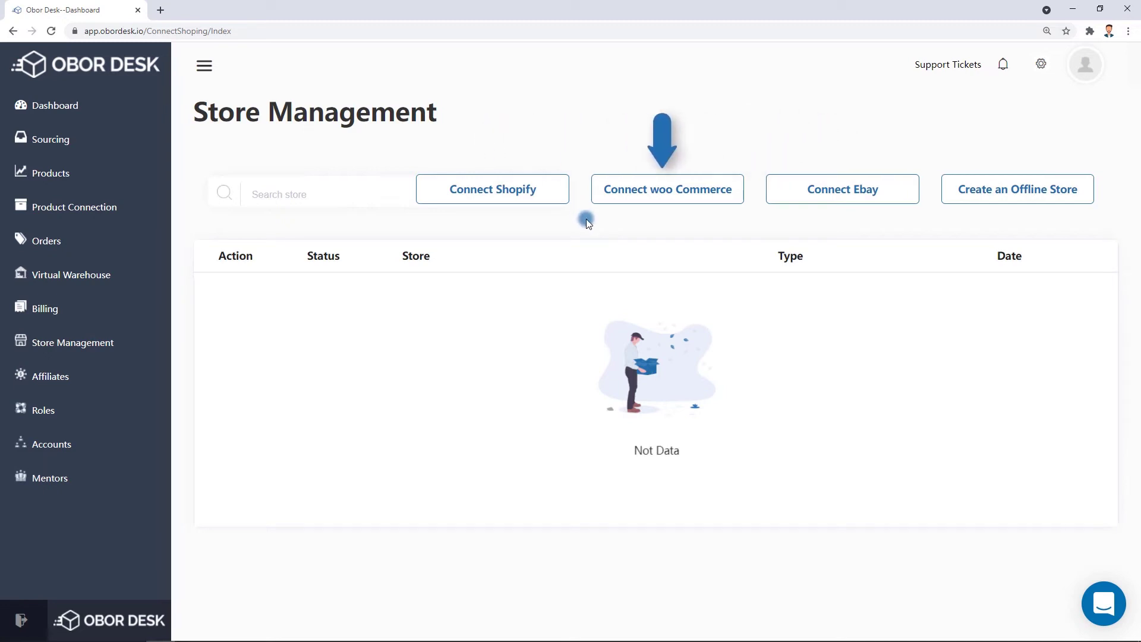
left_click(526, 205)
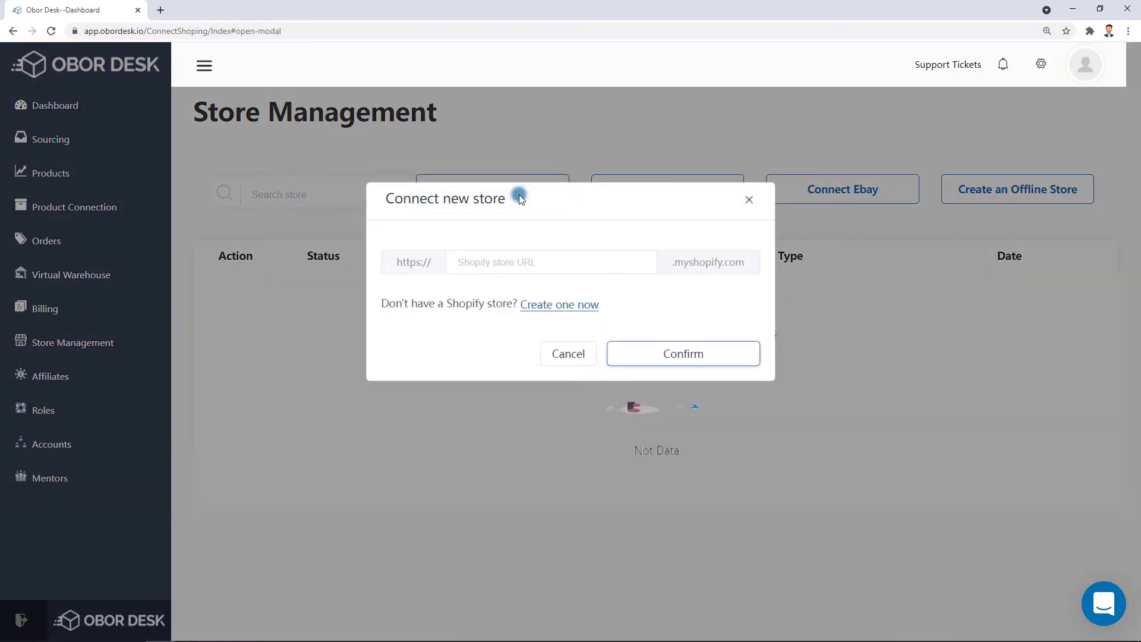
left_click(557, 257)
type("obordesk2021")
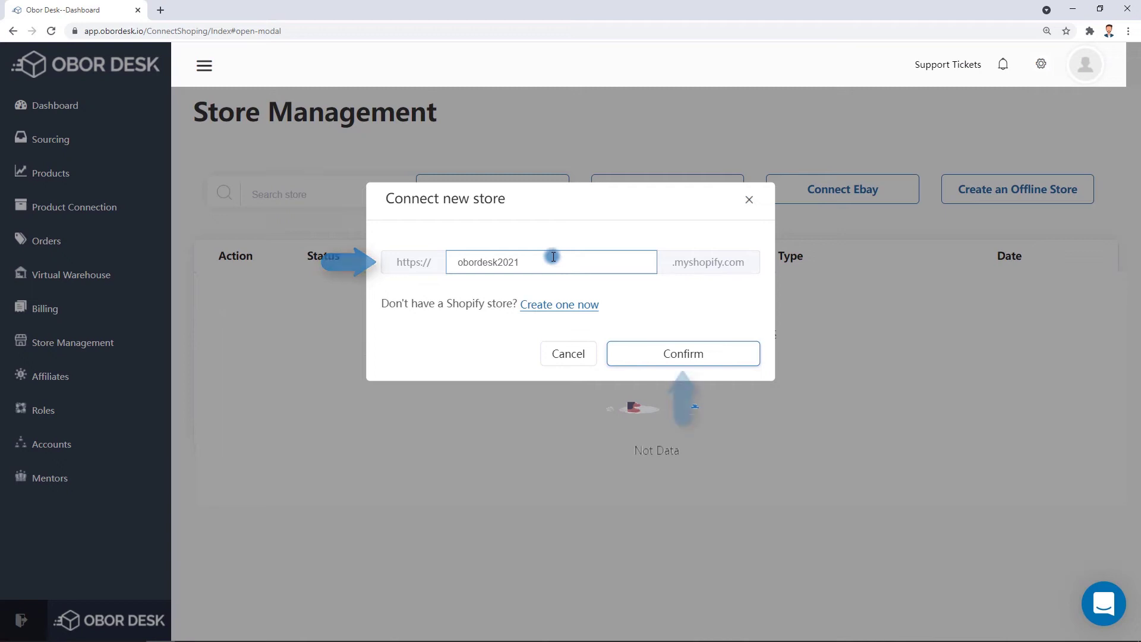
left_click(662, 351)
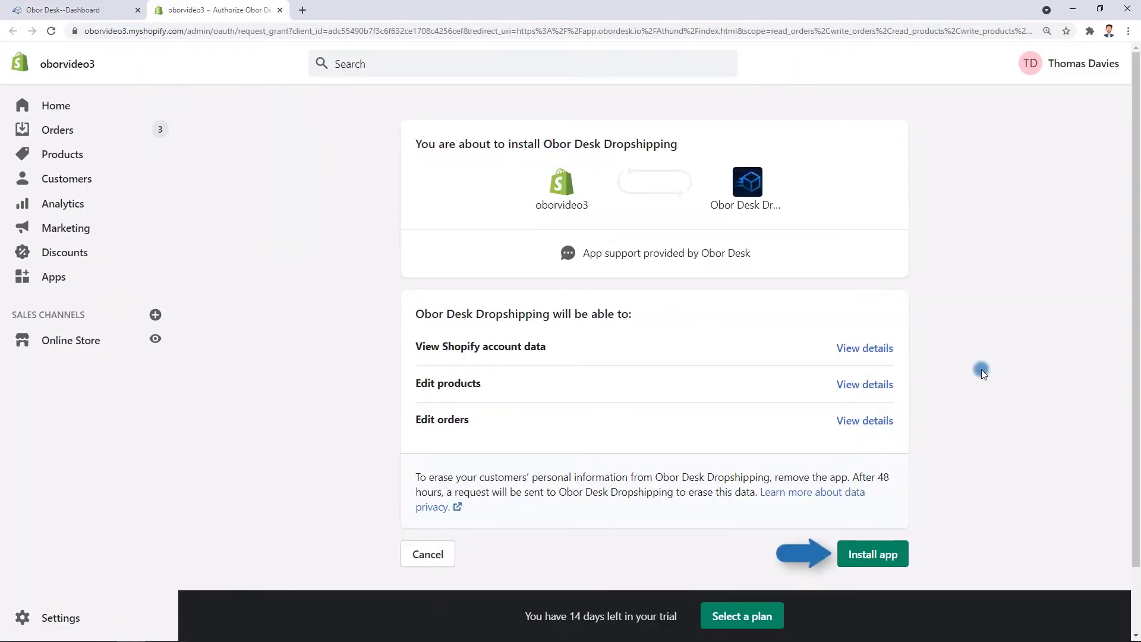
Authorize installing the Obor Desk Dropshipping app on the obordesk2021 Shopify store.
left_click(886, 552)
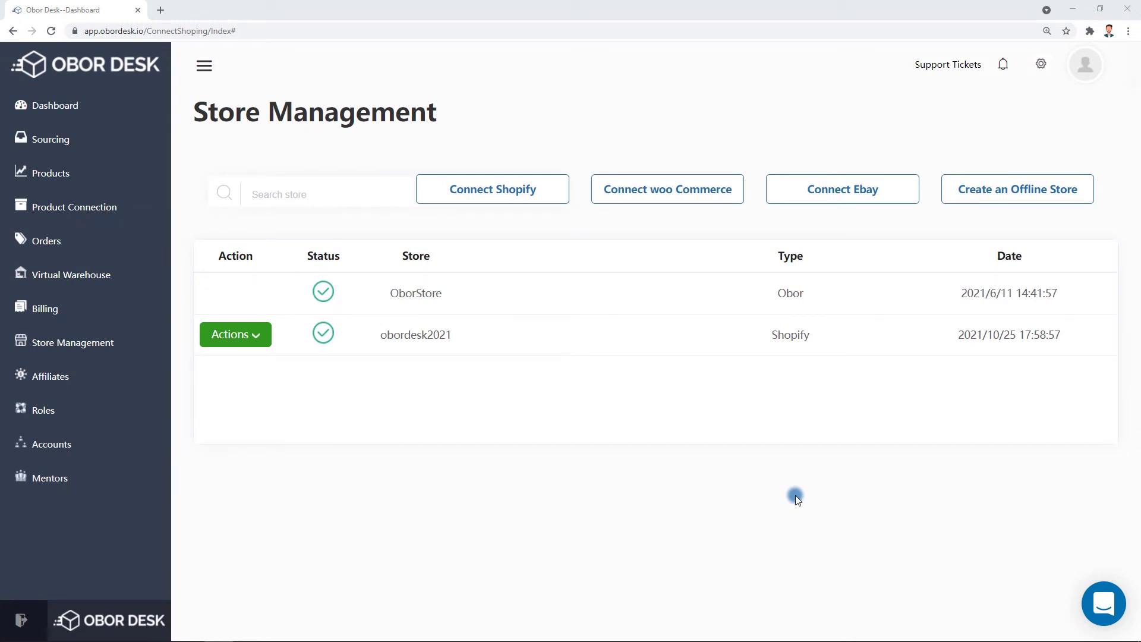
Sync the last 7 days of orders from obordesk2021.
left_click(46, 241)
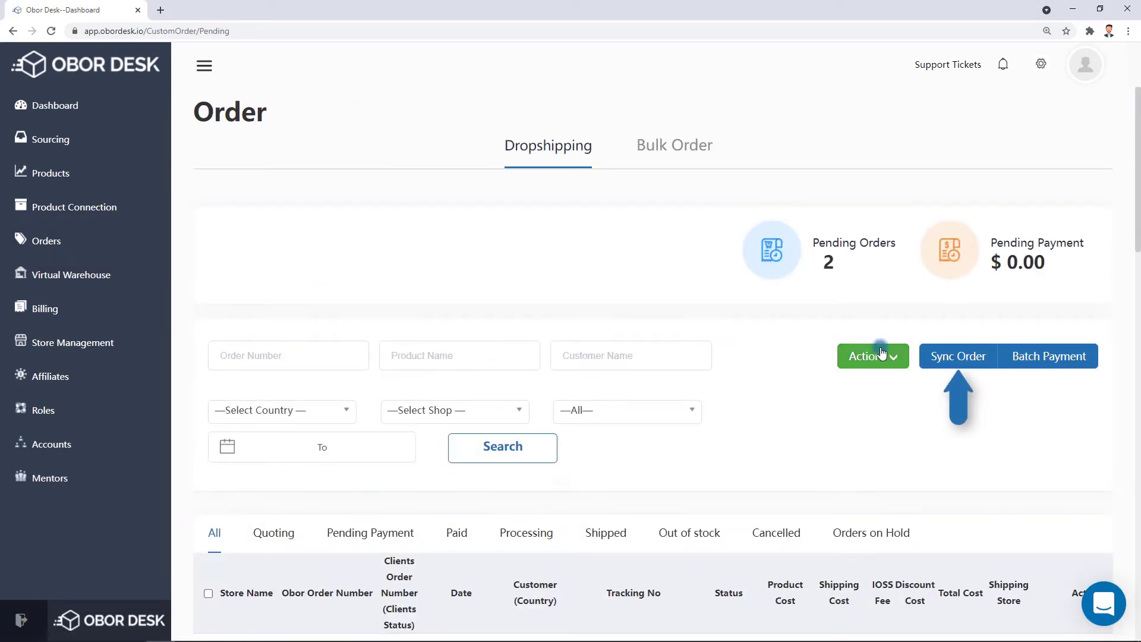
left_click(963, 364)
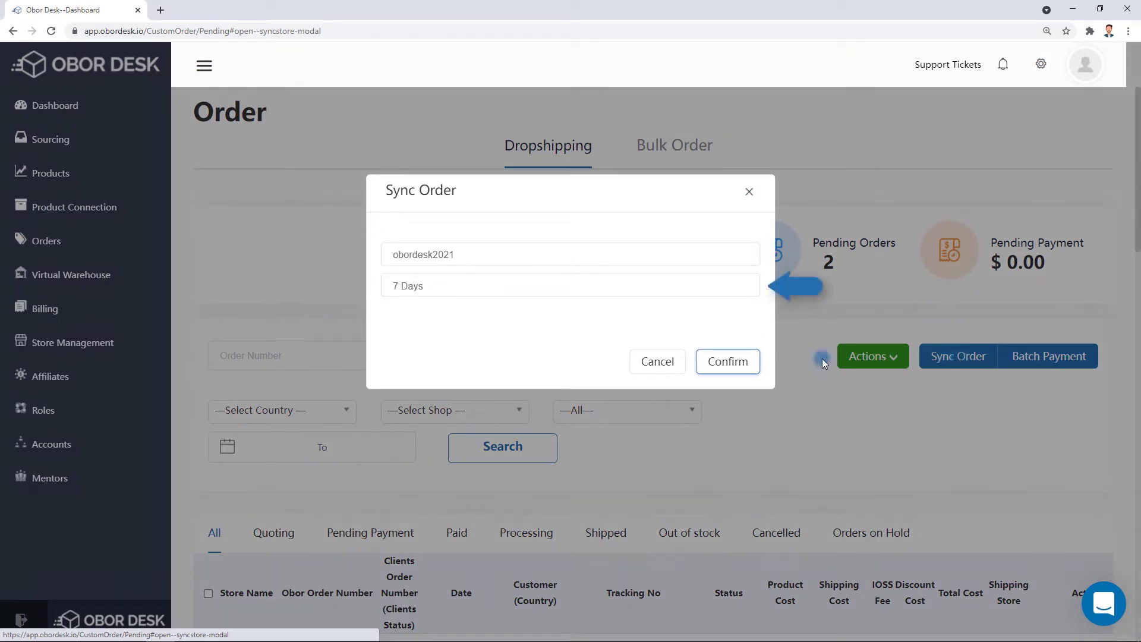
left_click(743, 367)
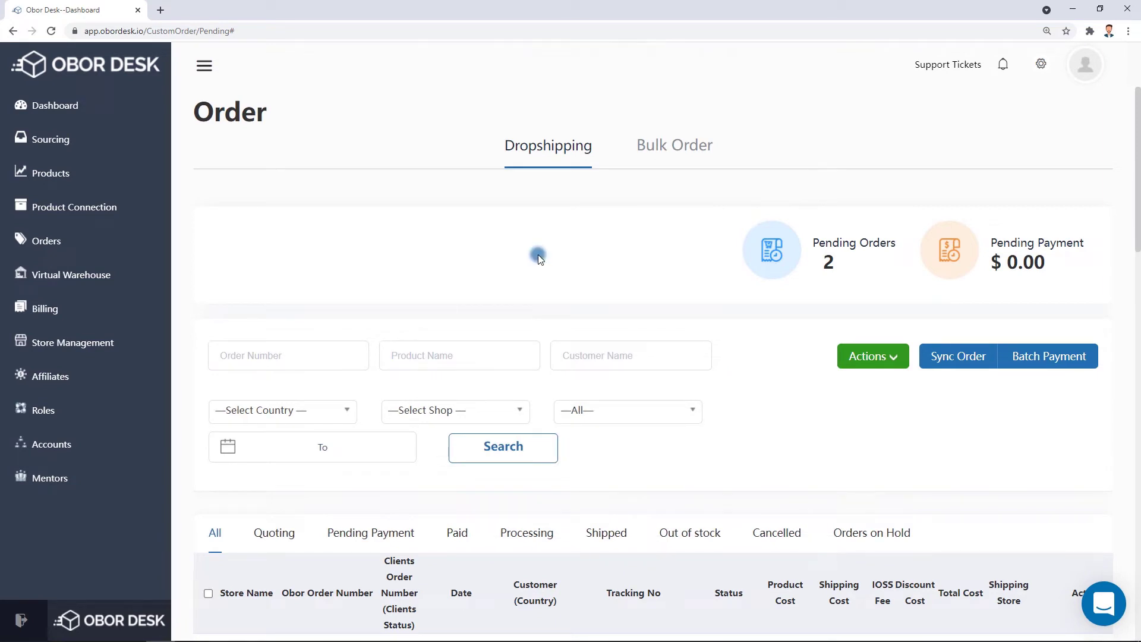
Review the imported orders with the sidebar collapsed, then go to the Products catalogue.
left_click(205, 66)
middle_click(1080, 172)
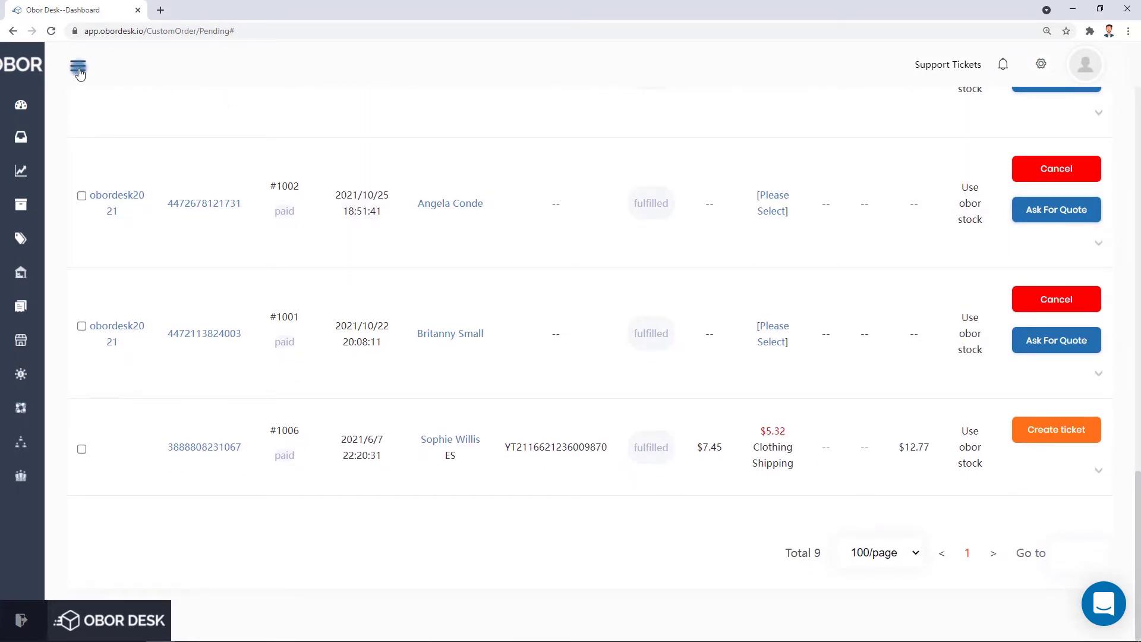
left_click(78, 67)
left_click(70, 176)
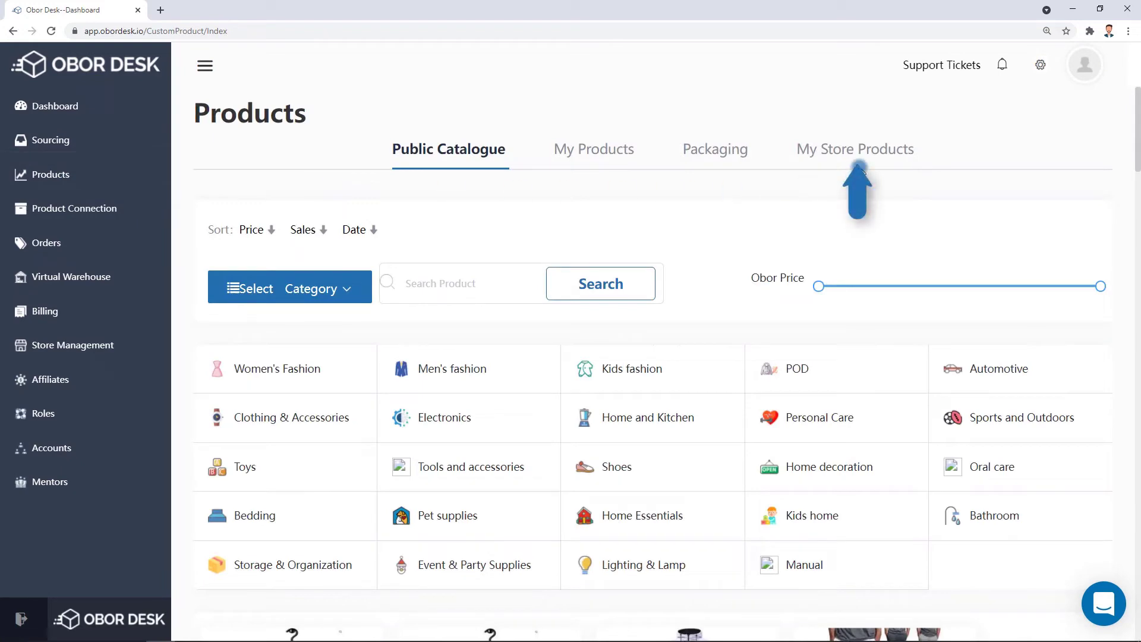
Import obordesk2021's products into My Store Products, then go to the Sourcing request page.
left_click(877, 149)
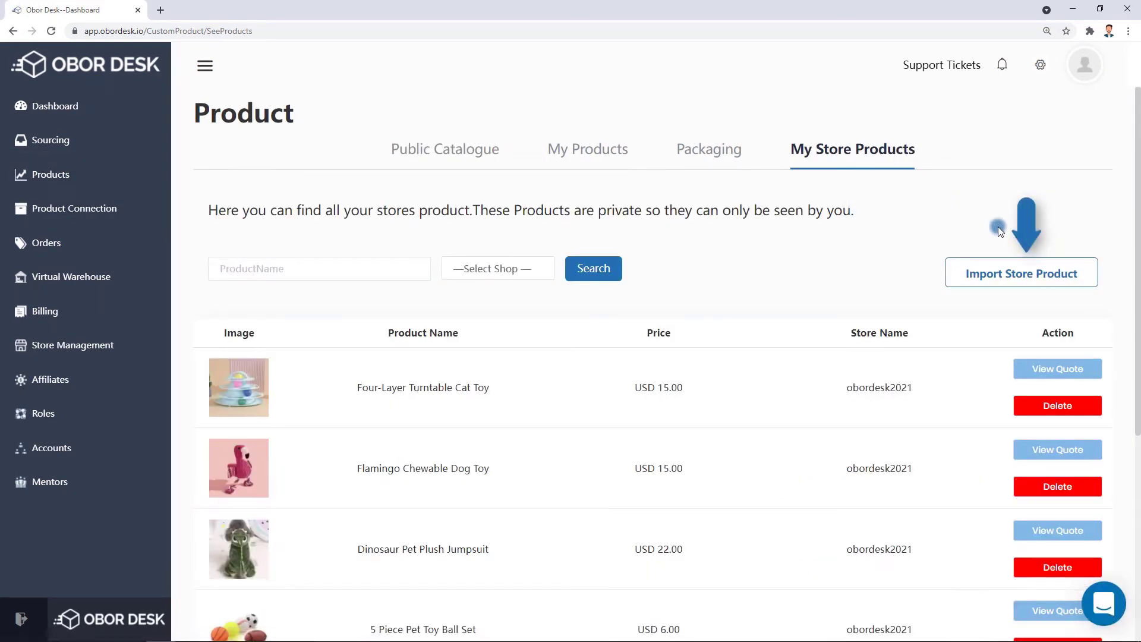
left_click(1022, 280)
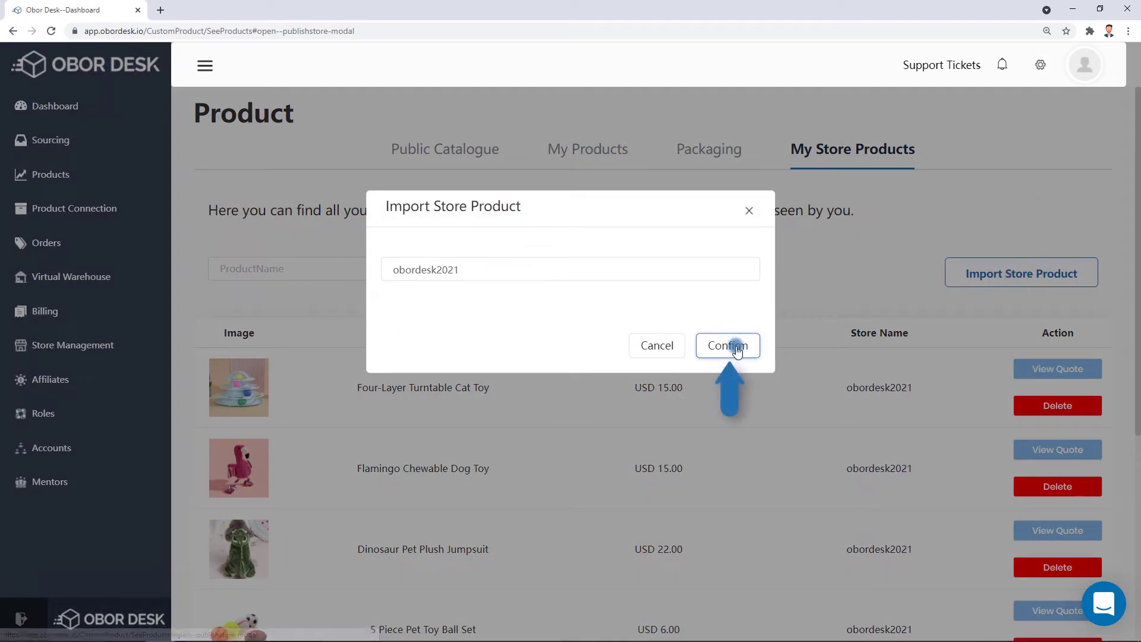
left_click(729, 345)
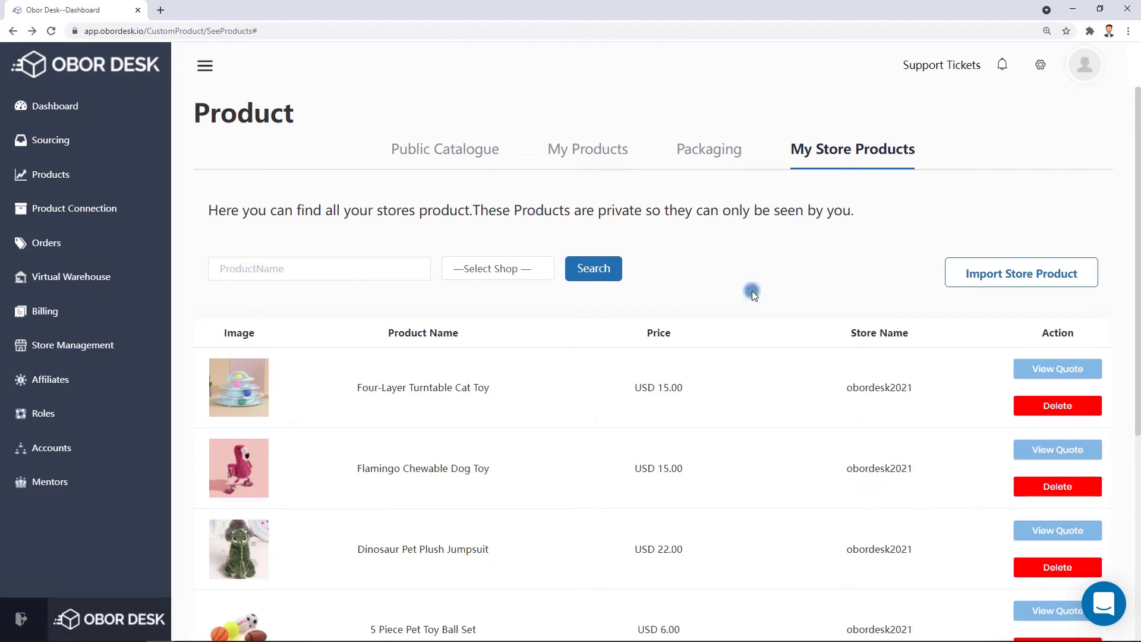
left_click(78, 152)
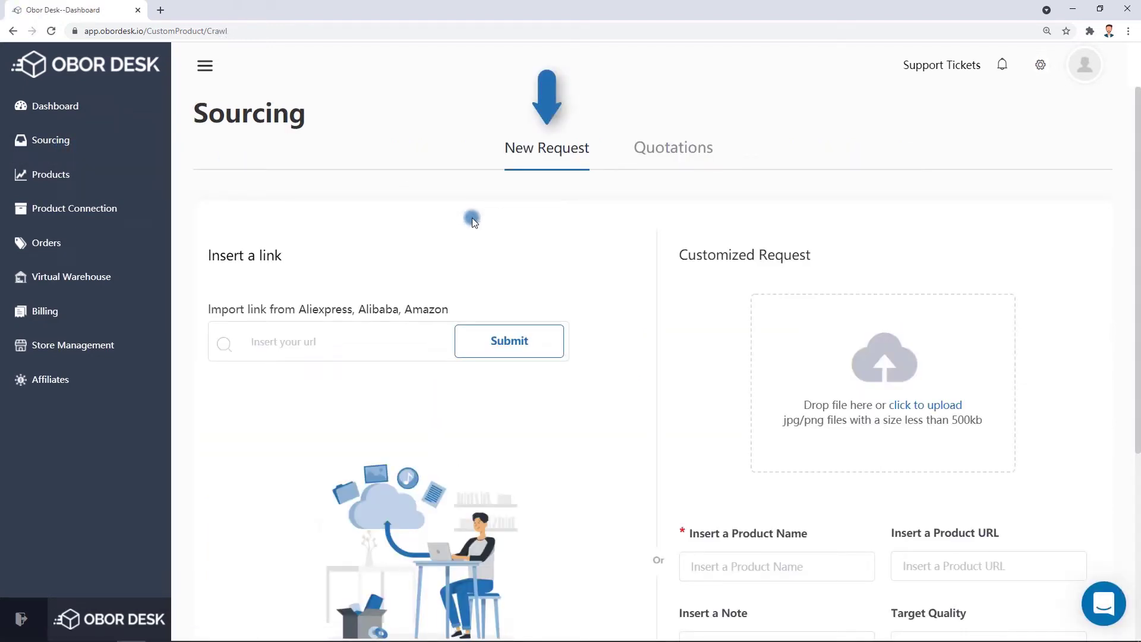
Paste the AliExpress product link into the sourcing URL field and submit it.
scroll(969, 146, "down", 2)
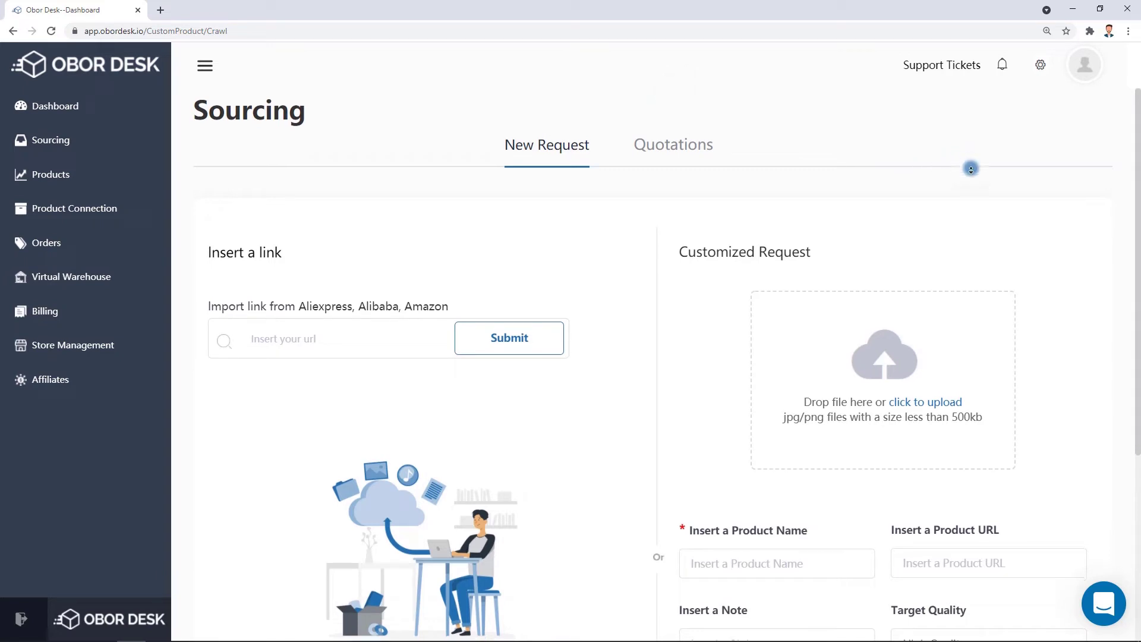
scroll(970, 172, "down", 1)
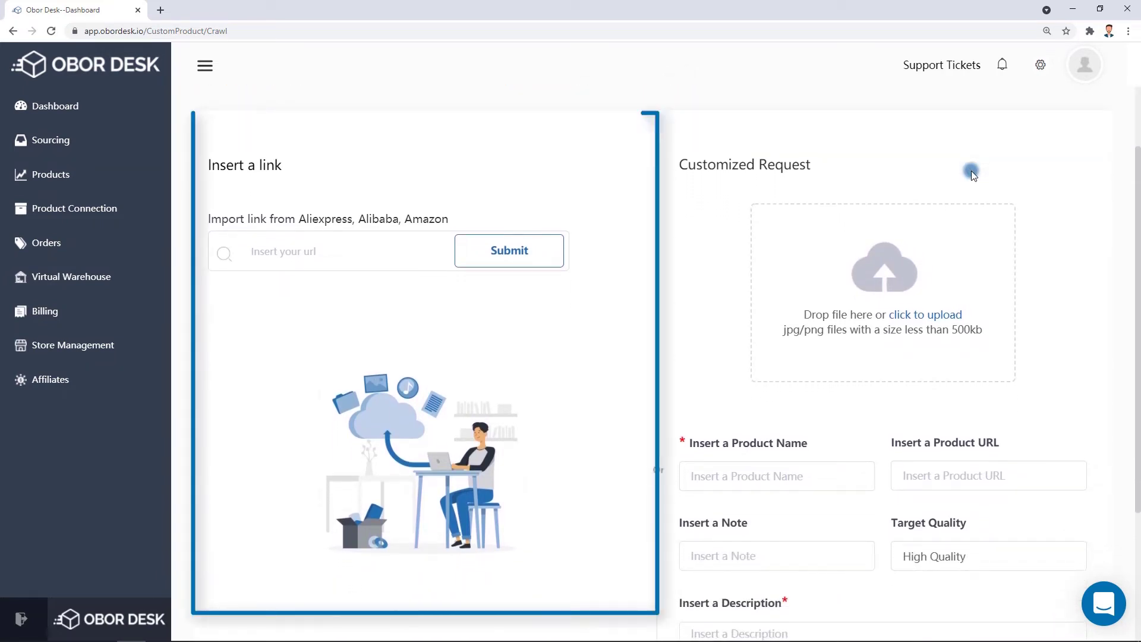
left_click(359, 245)
key("ctrl+v")
left_click(500, 263)
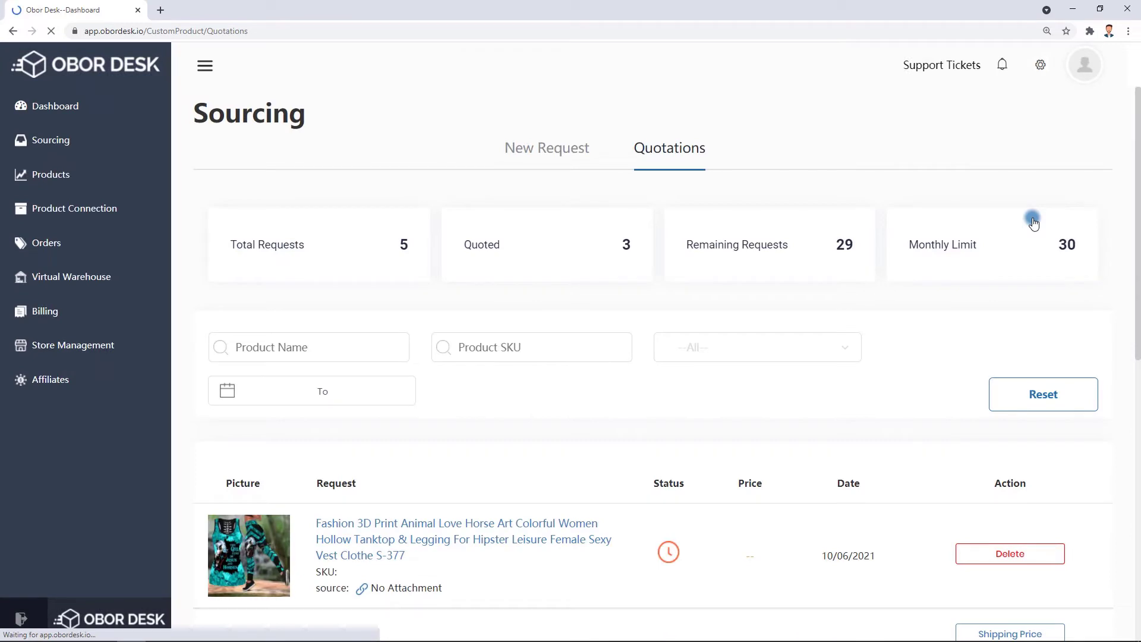
Review the Quotations list showing five requests, three priced $5.89, $2.70 and $0.86.
middle_click(1104, 236)
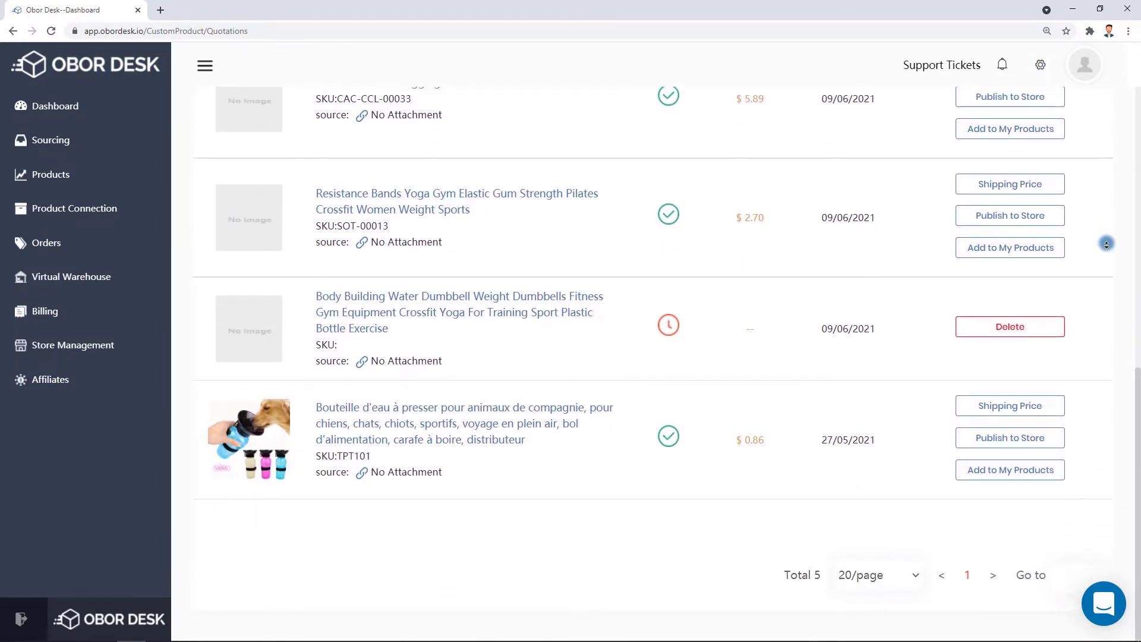
left_click(1123, 337)
scroll(1122, 337, "up", 3)
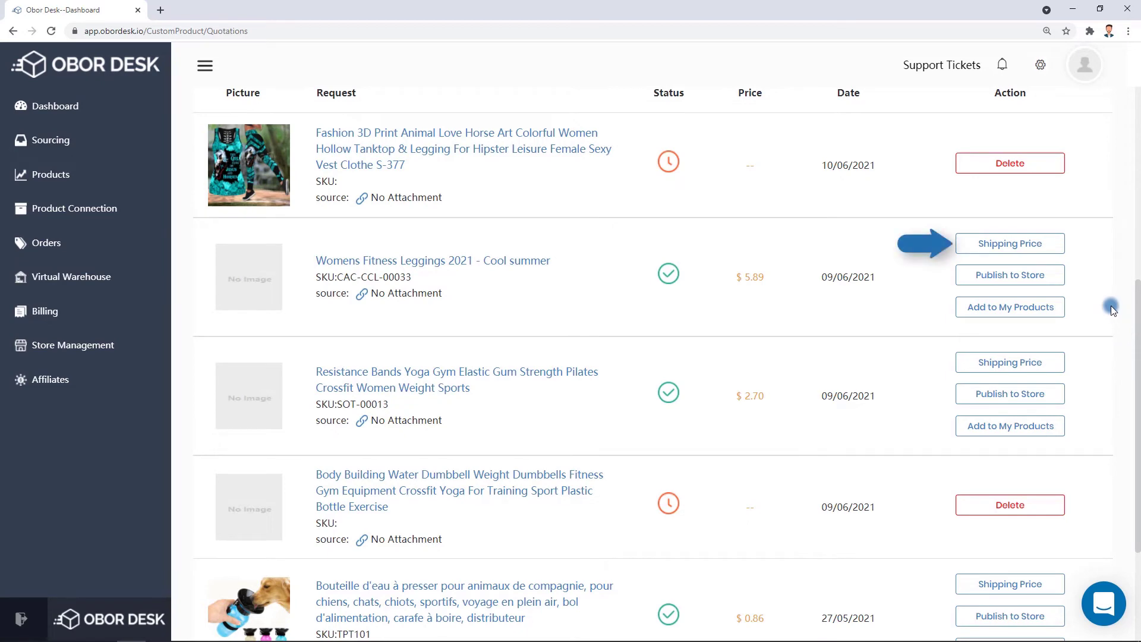
Compare standard, priority and express shipping to France for the leggings, add them to My Products, then publish.
left_click(1020, 243)
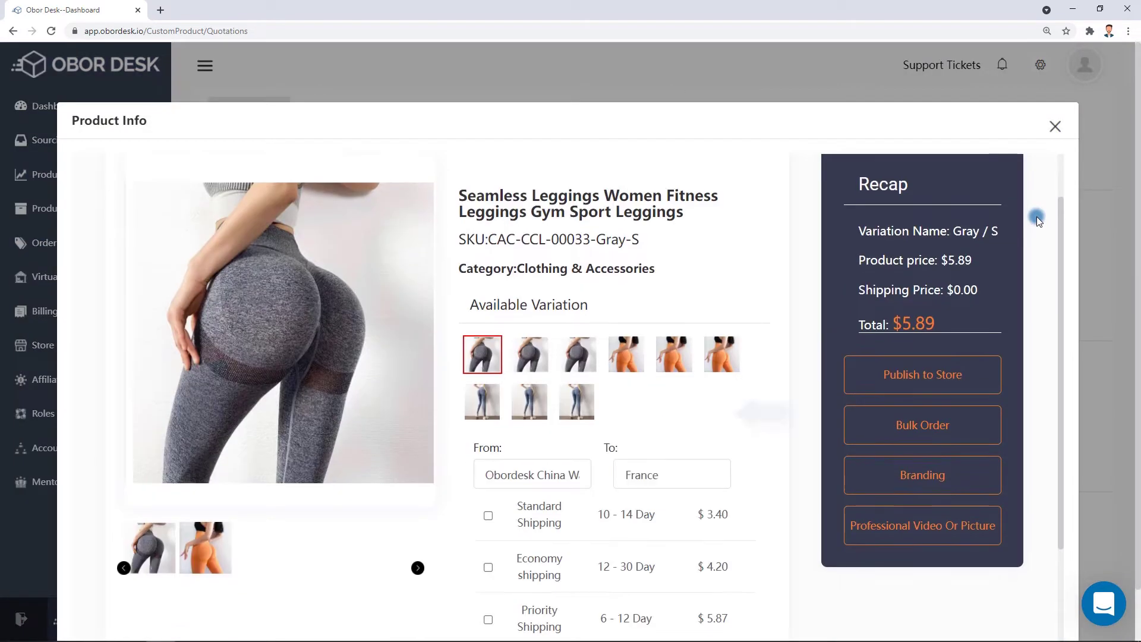
scroll(921, 297, "down", 1)
left_click(488, 456)
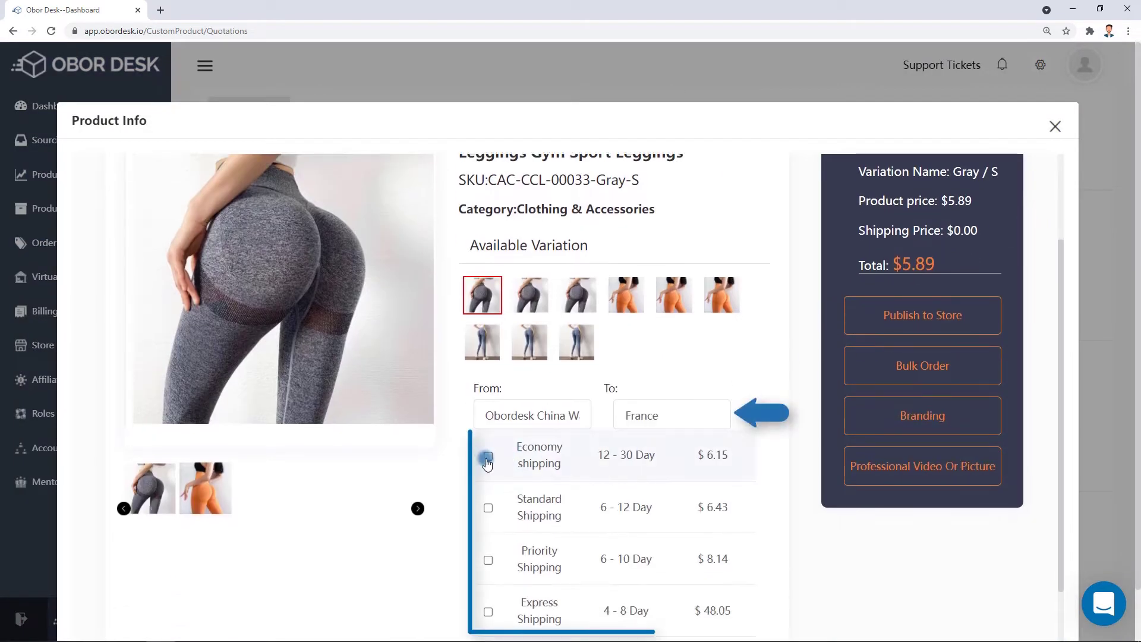
left_click(488, 507)
left_click(488, 560)
left_click(488, 612)
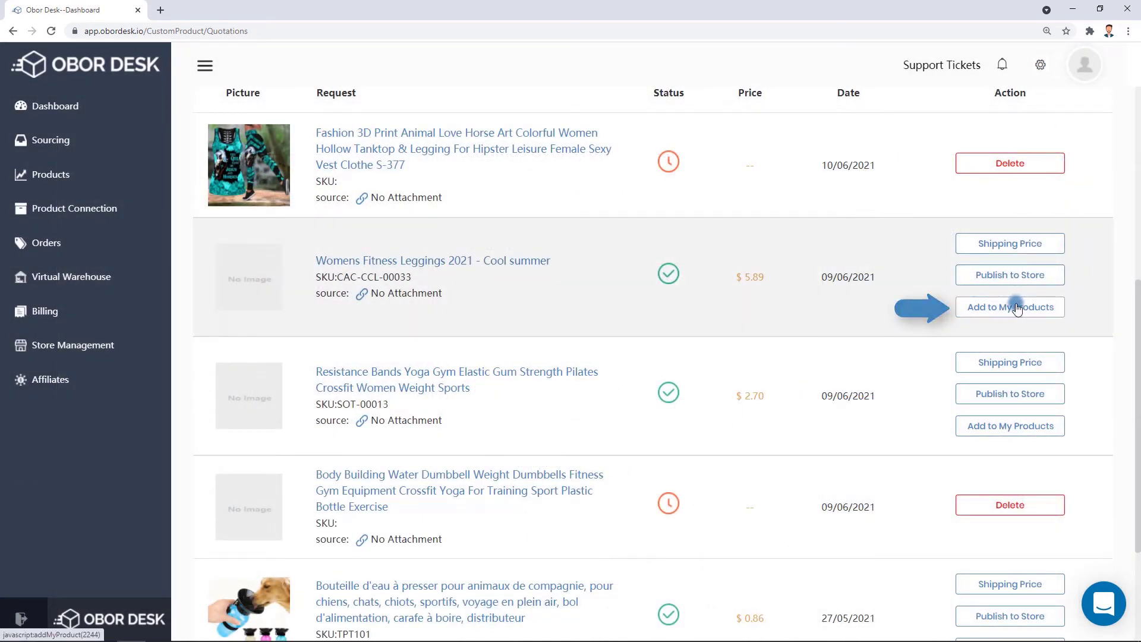
left_click(1017, 307)
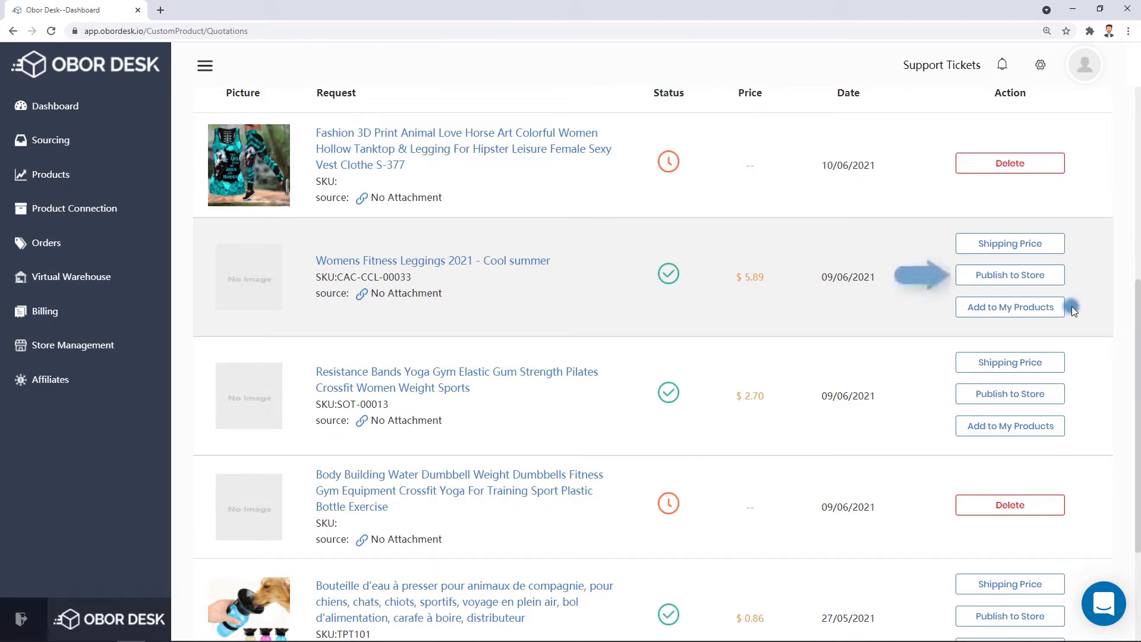
left_click(1029, 276)
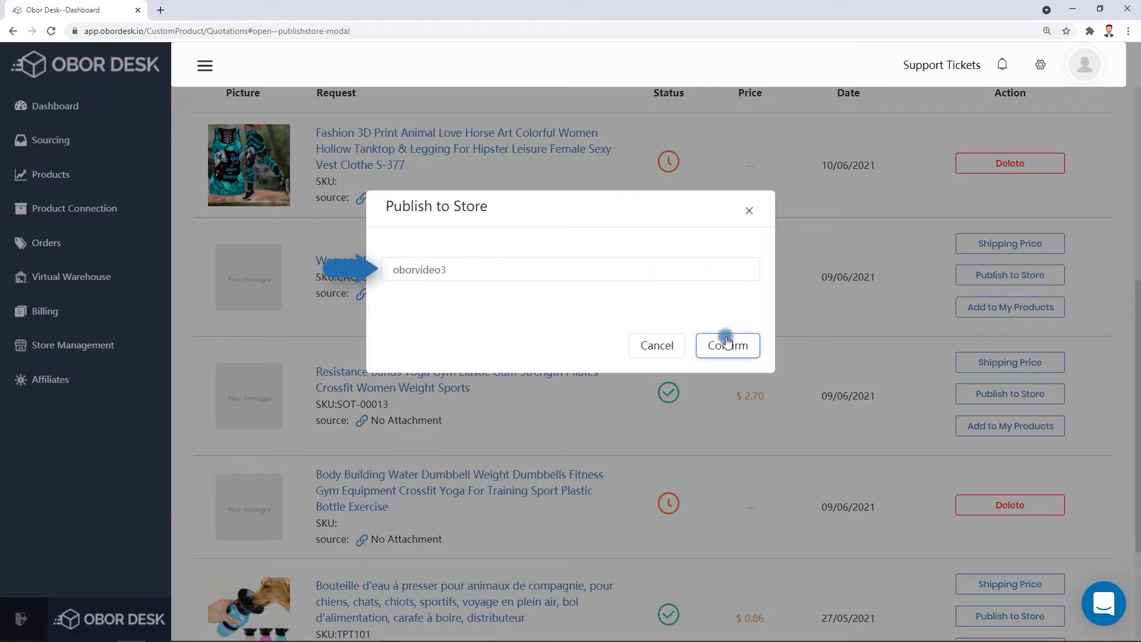
Submit the leggings to the oborvideo3 store at $28.93 per variant and open their Branding page.
left_click(727, 347)
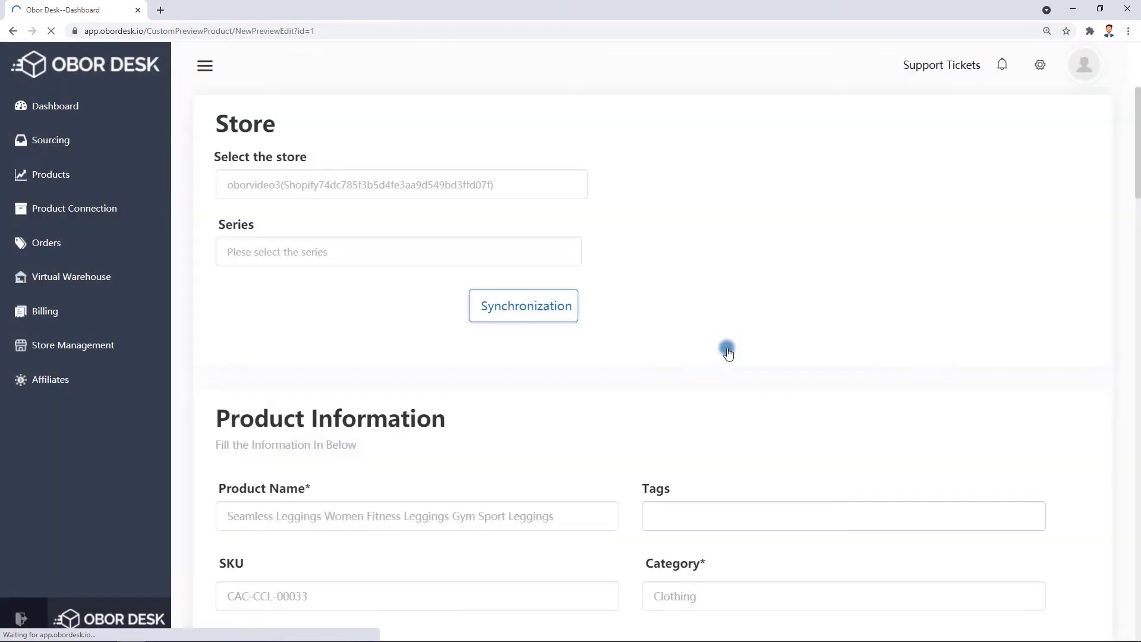
scroll(1071, 415, "down", 1)
scroll(1071, 416, "down", 13)
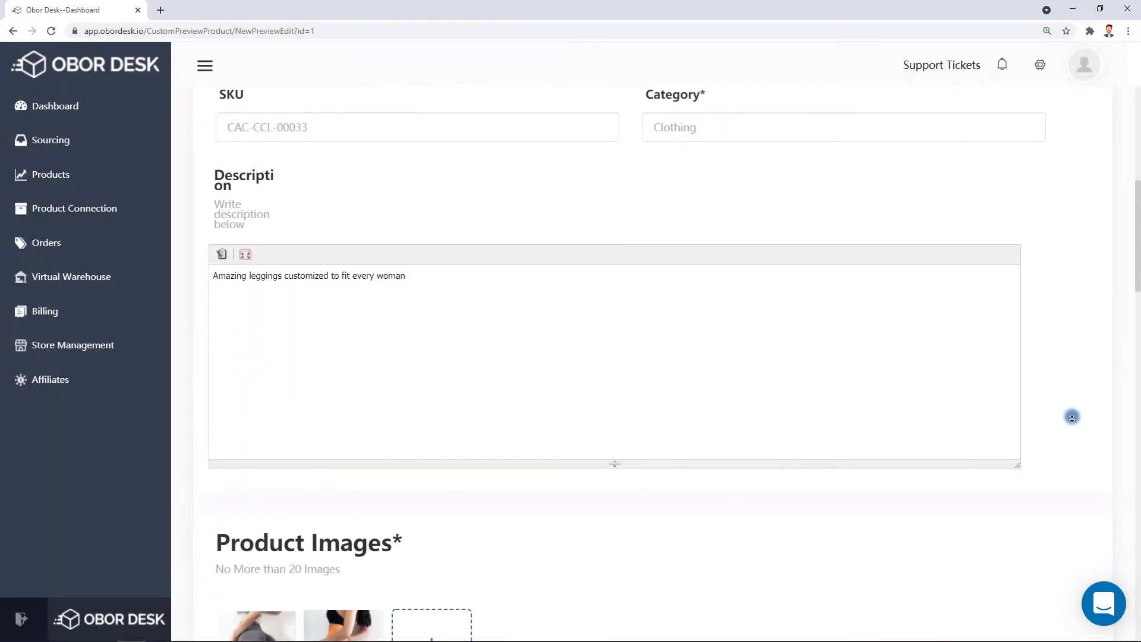
scroll(1071, 417, "down", 13)
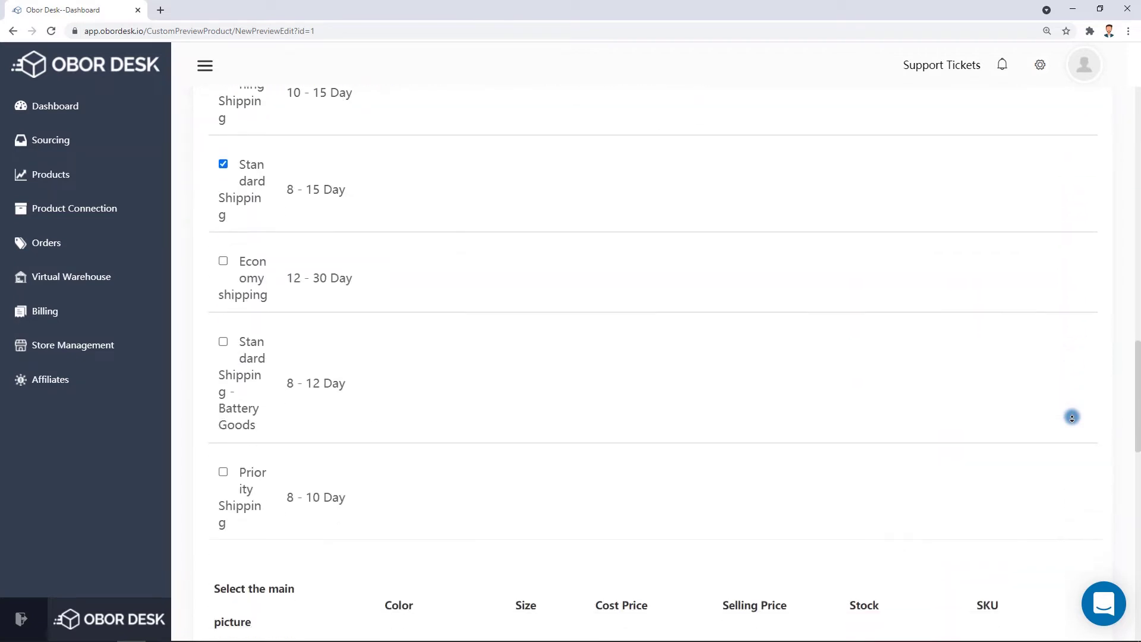
scroll(1071, 418, "down", 9)
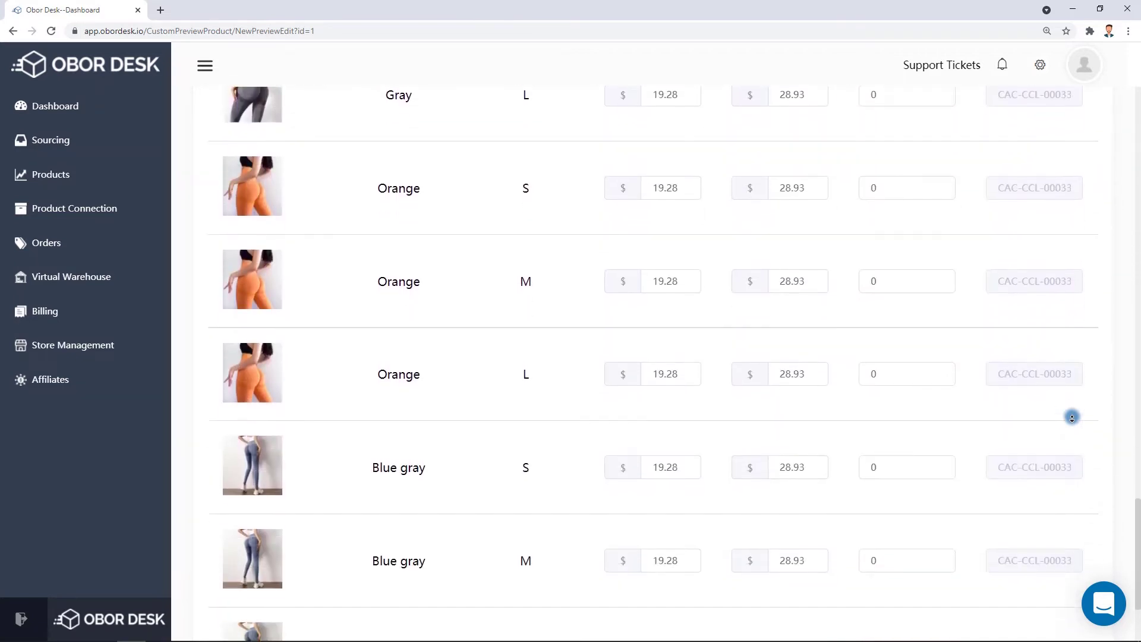
left_click(1033, 621)
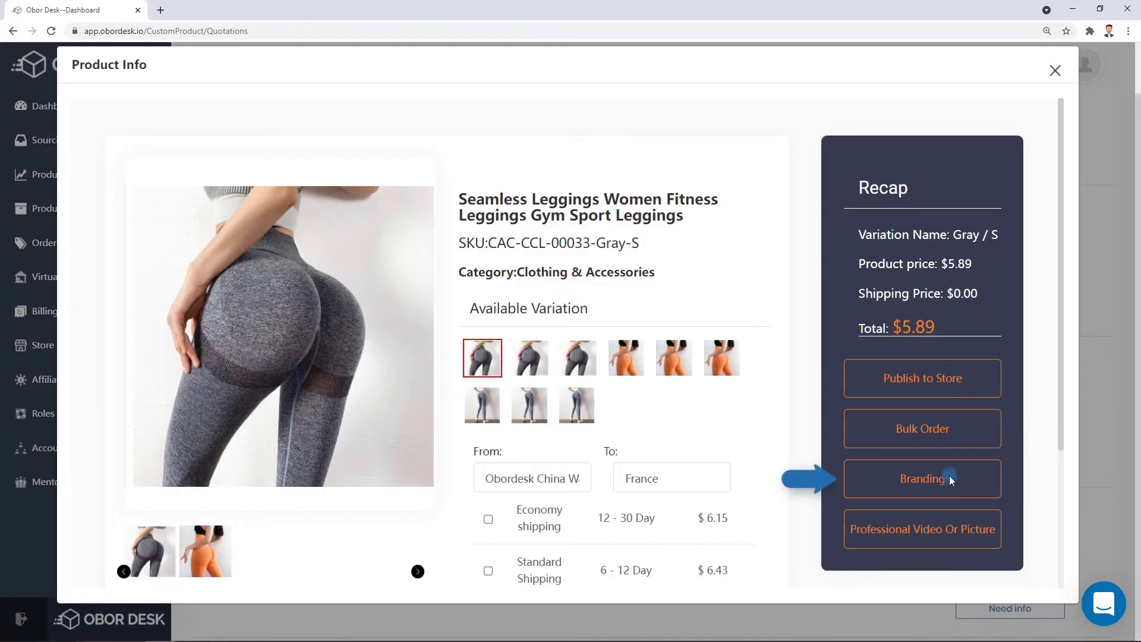
left_click(949, 477)
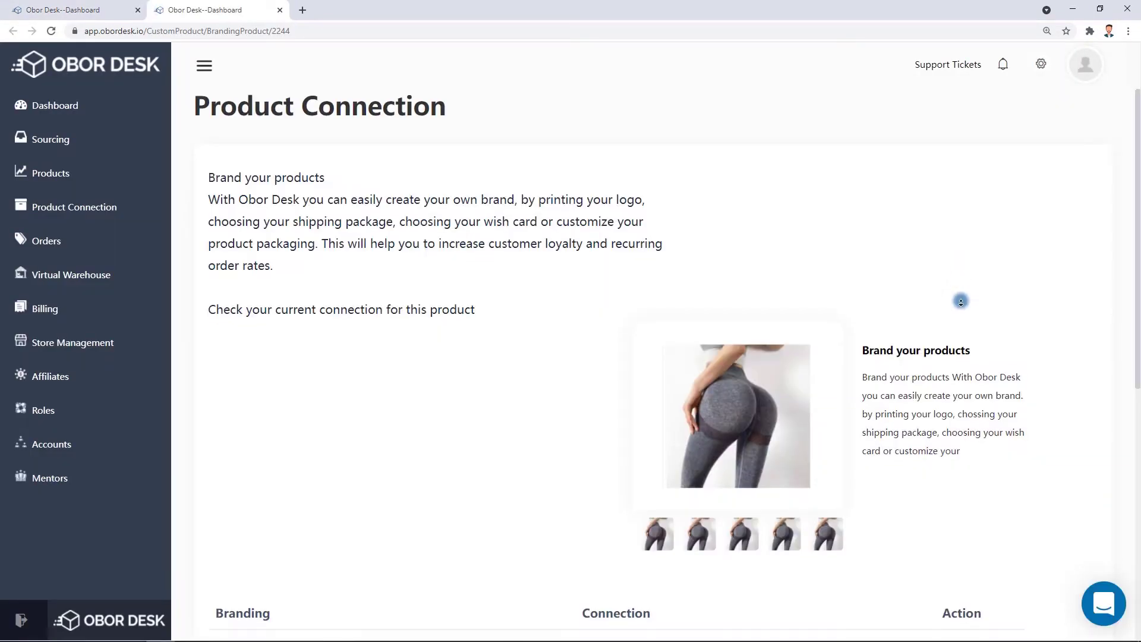
Close the branding tab and the leggings' Product Info window.
scroll(961, 304, "down", 3)
scroll(961, 304, "down", 5)
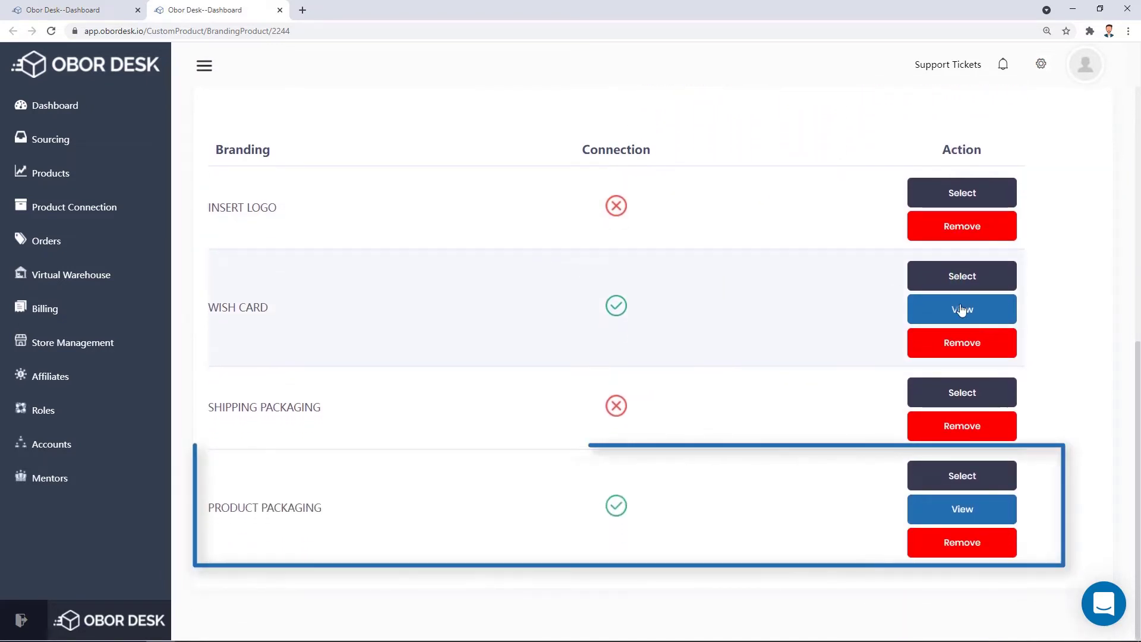
left_click(501, 126)
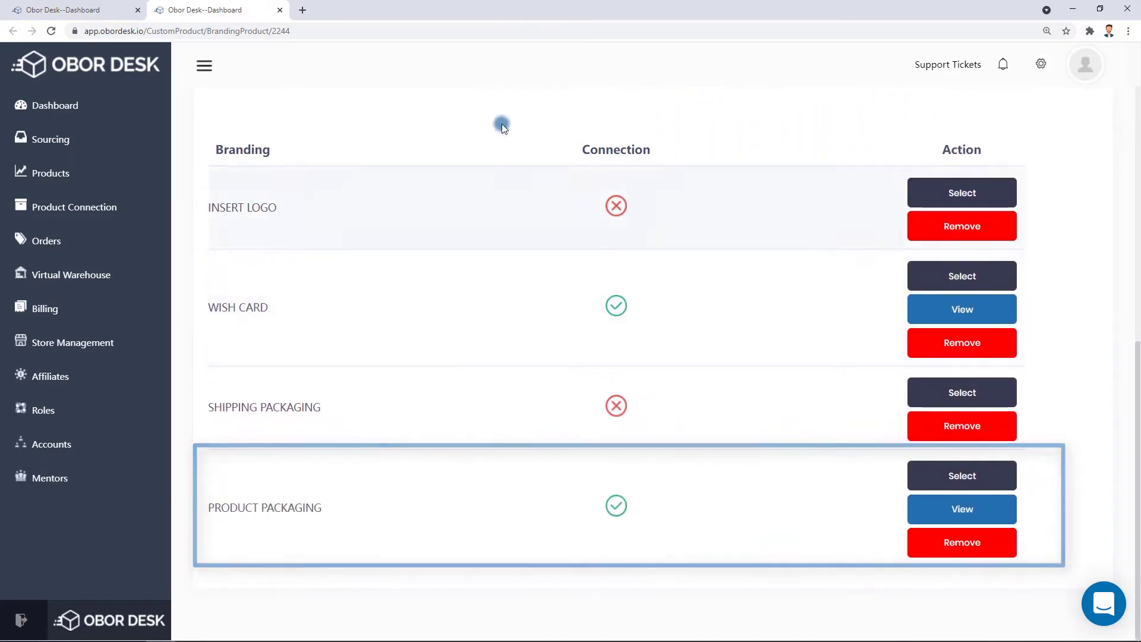
left_click(281, 10)
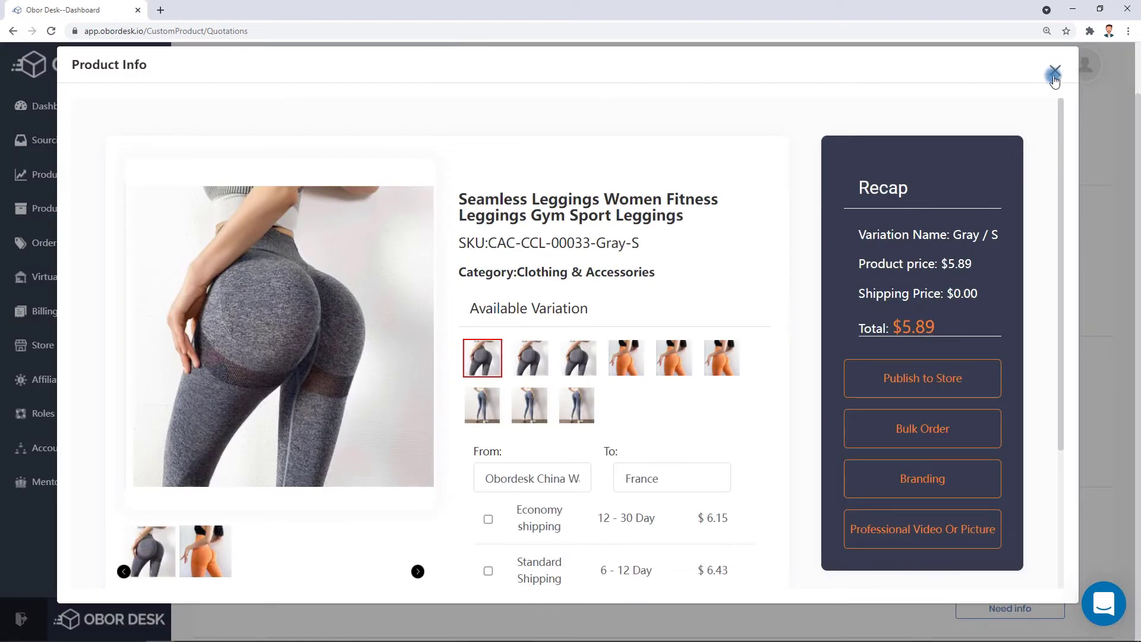
left_click(1055, 74)
Look at the leggings quotation's Need info questions and Add form, then return to Products.
left_click(923, 261)
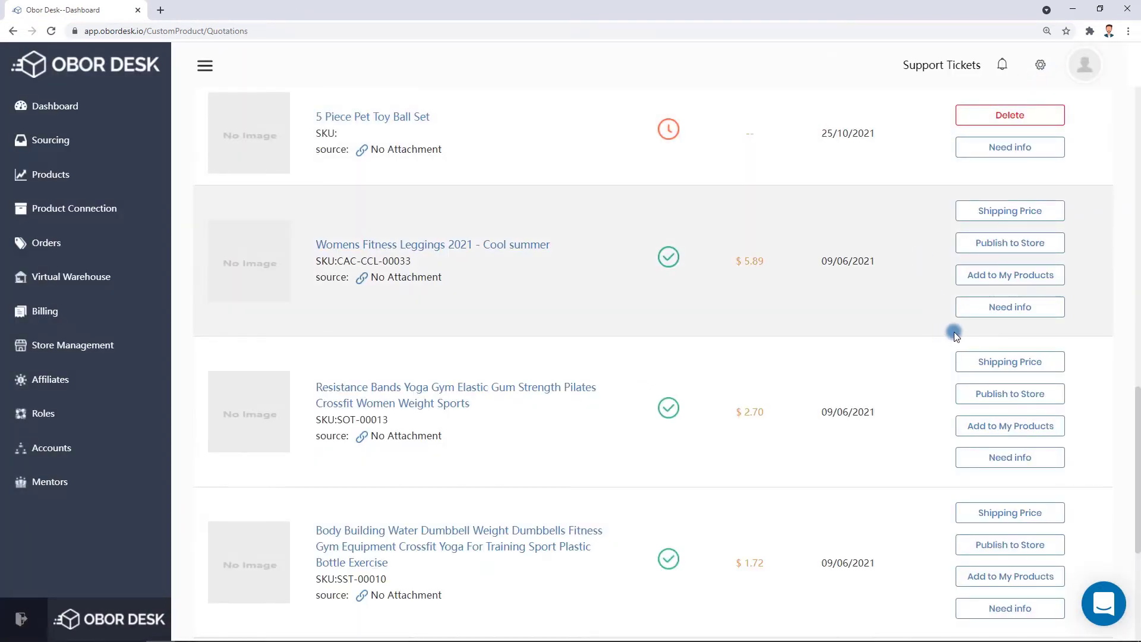
left_click(1003, 311)
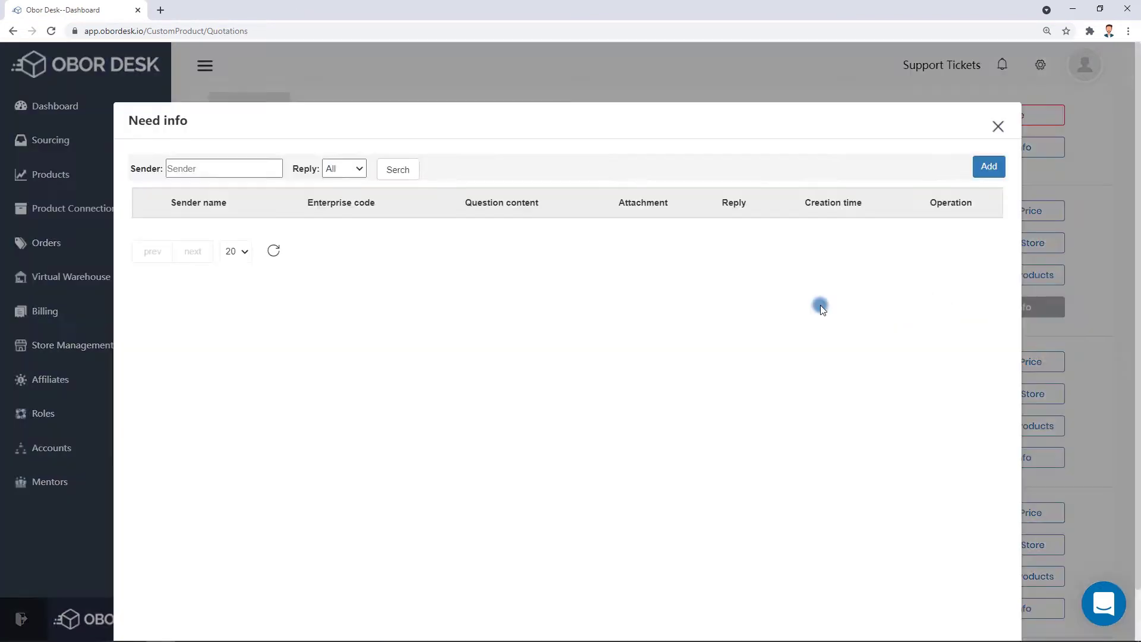
left_click(977, 172)
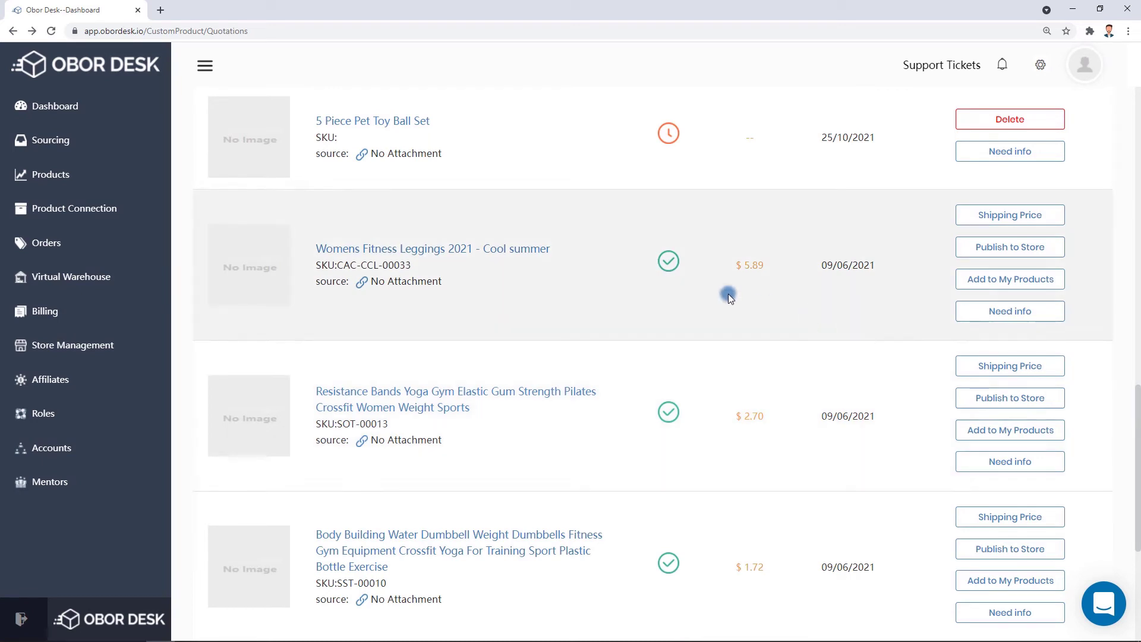
left_click(63, 178)
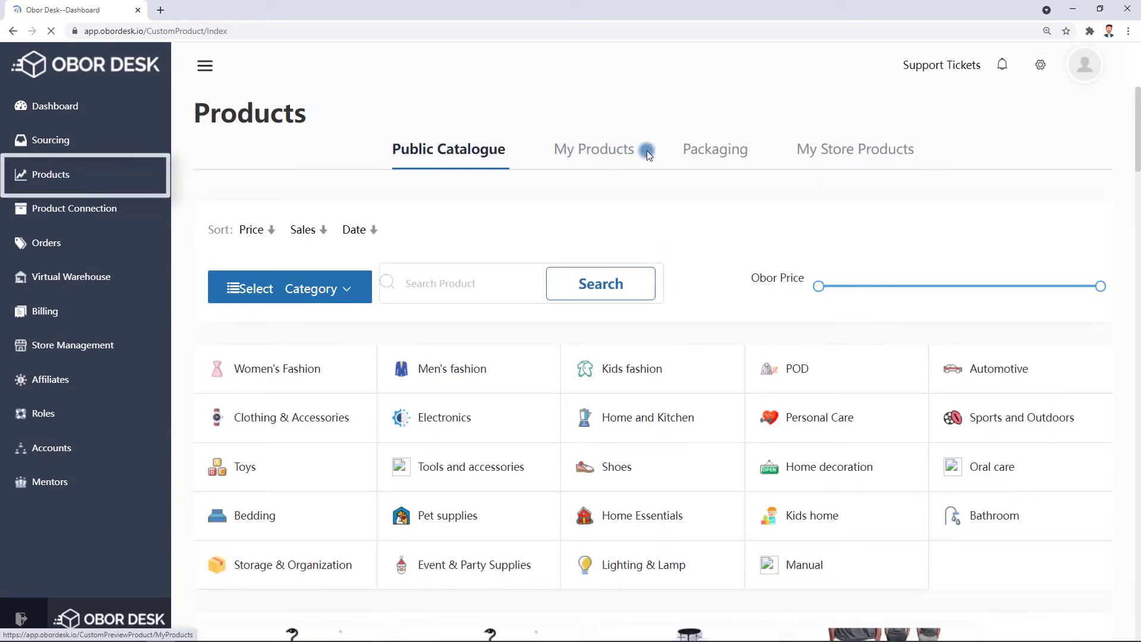
Upload logo.pdf as a new packaging logo under My Logo.
left_click(704, 148)
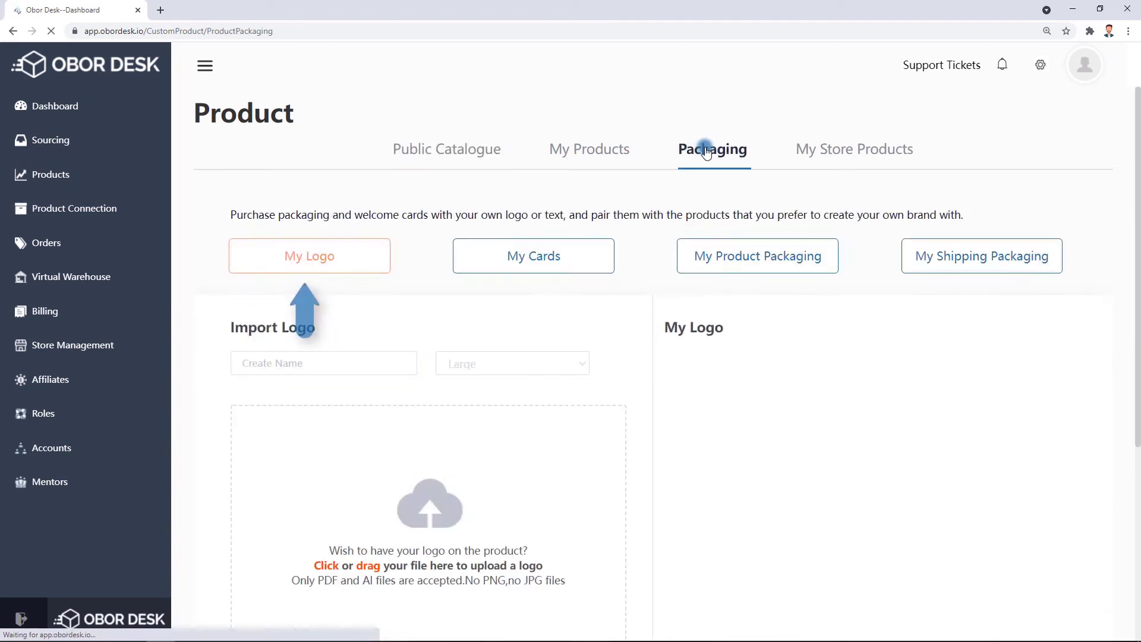
scroll(1106, 256, "down", 2)
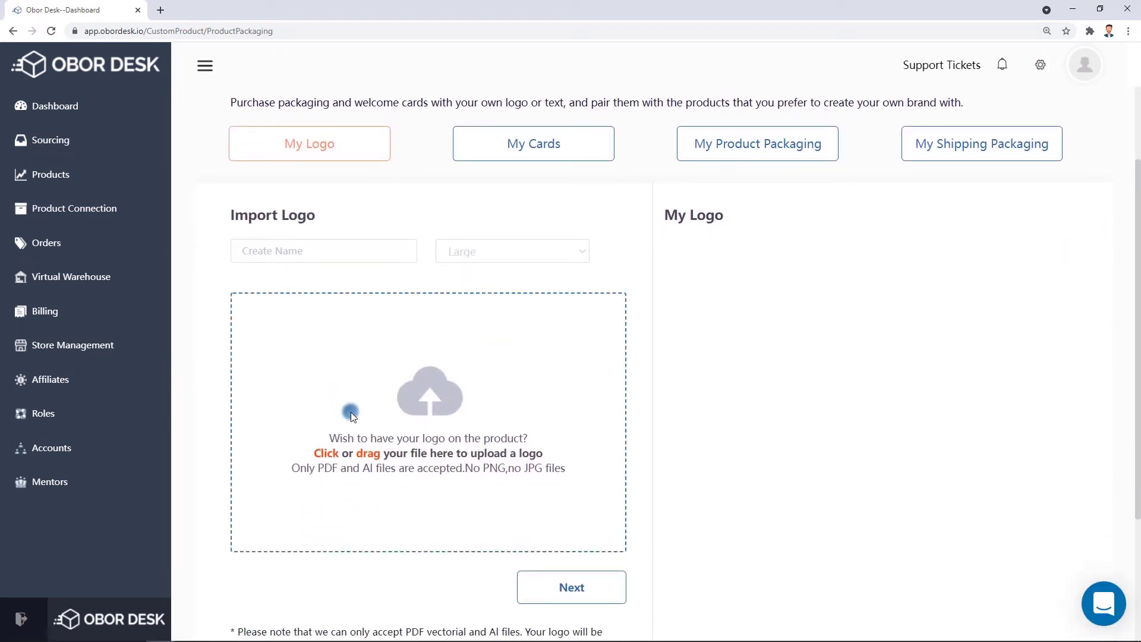
left_click(351, 412)
double_click(132, 88)
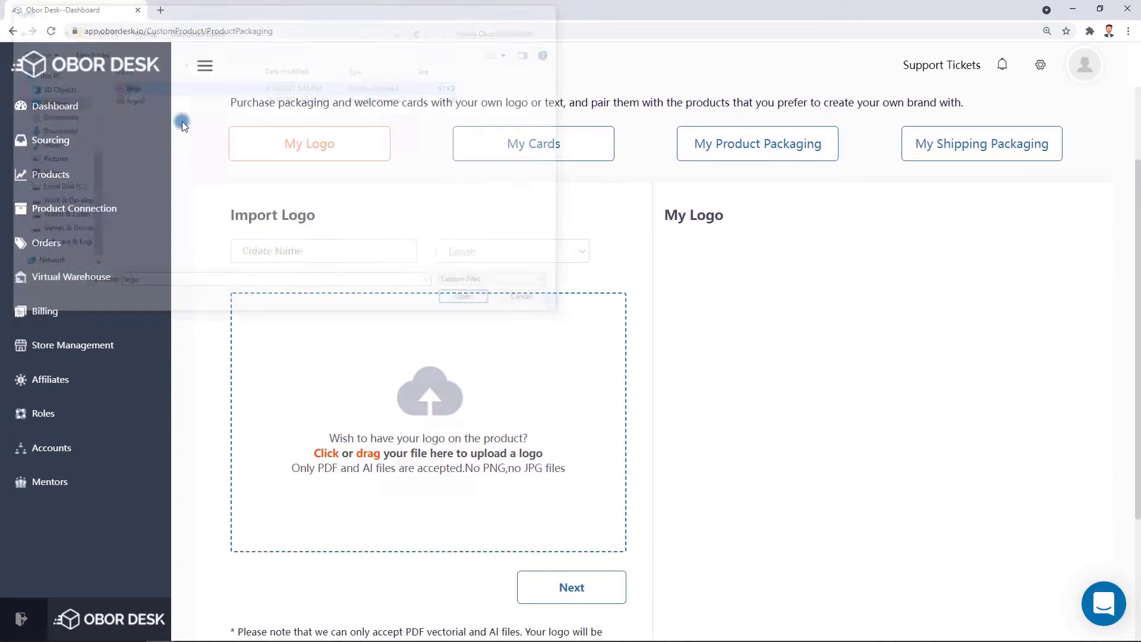
left_click(572, 588)
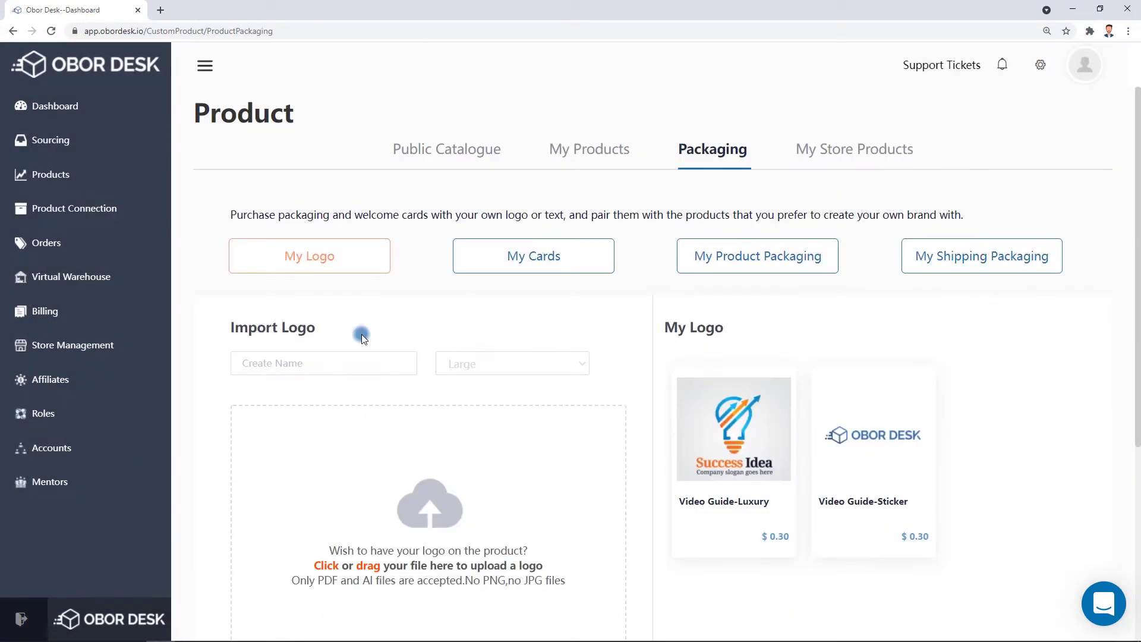
Import a Small welcome card named Video Guide-Card1 using logo.pdf.
left_click(495, 278)
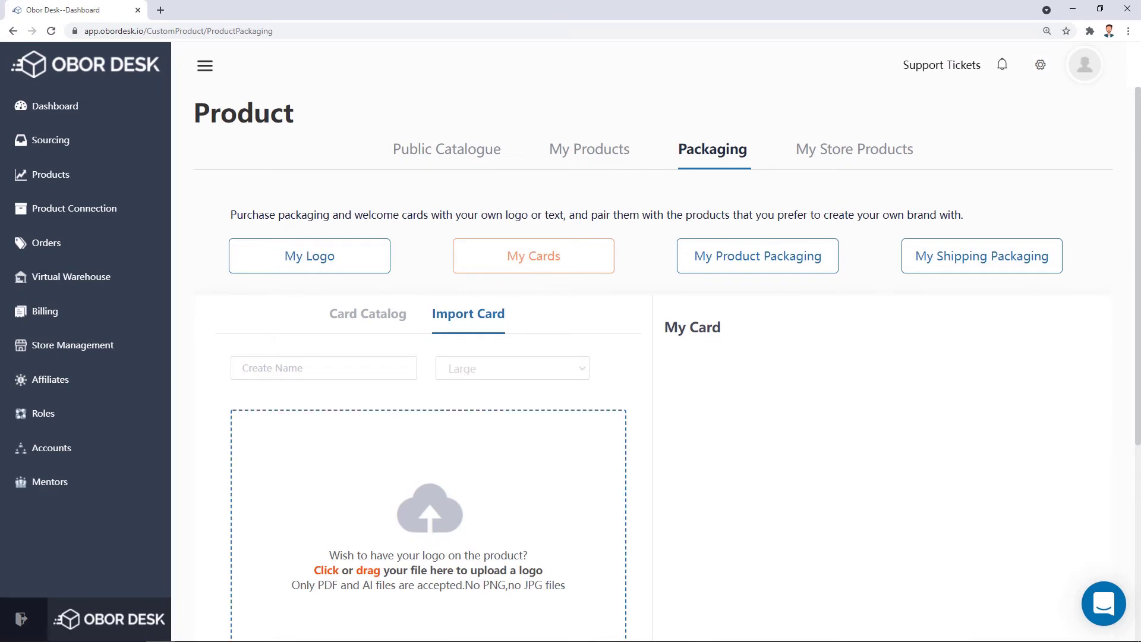
left_click(388, 314)
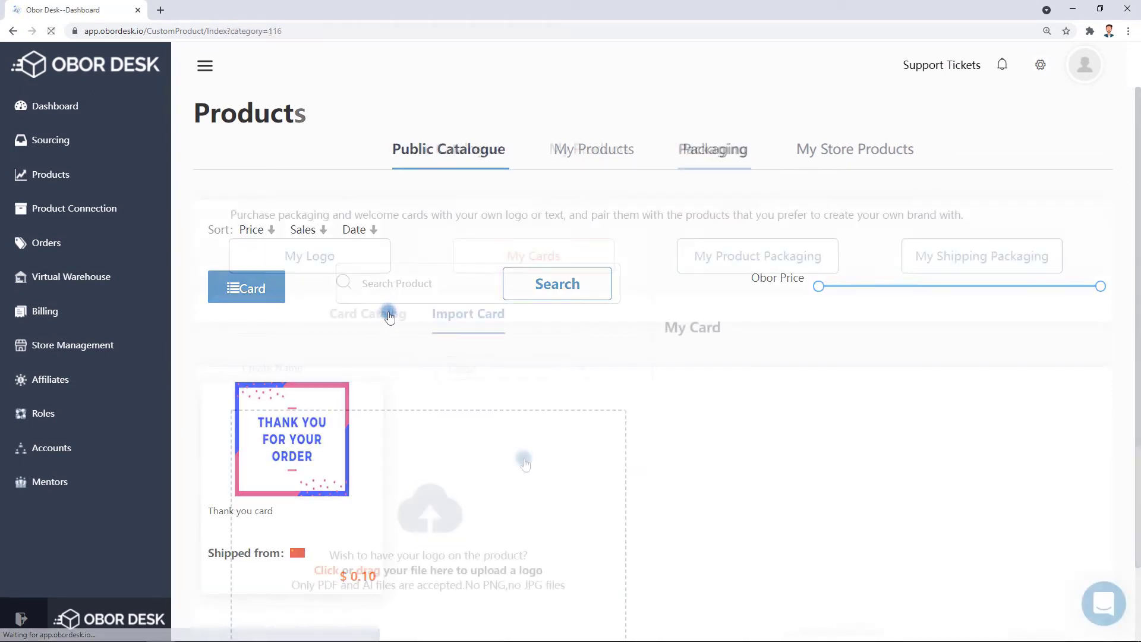
scroll(529, 461, "down", 1)
left_click(363, 392)
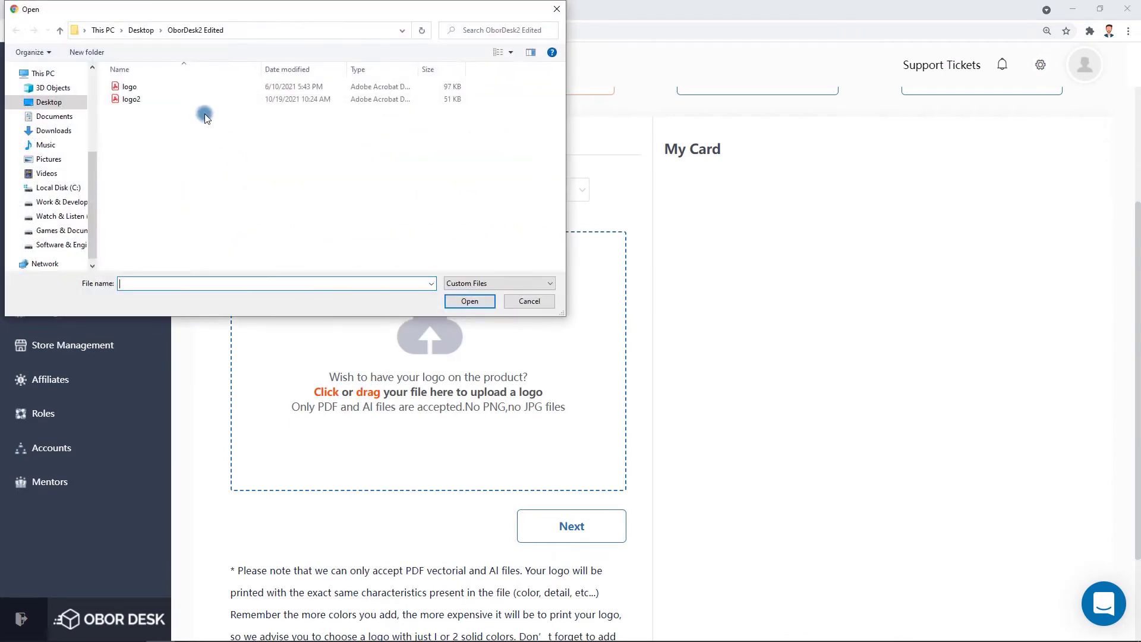
double_click(187, 88)
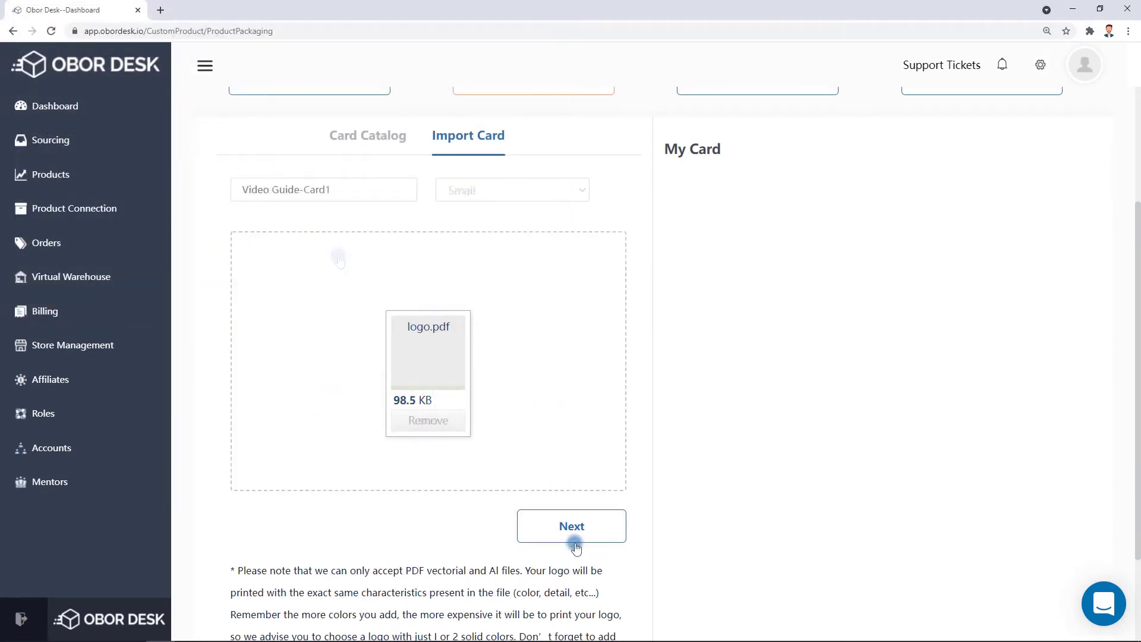
left_click(574, 529)
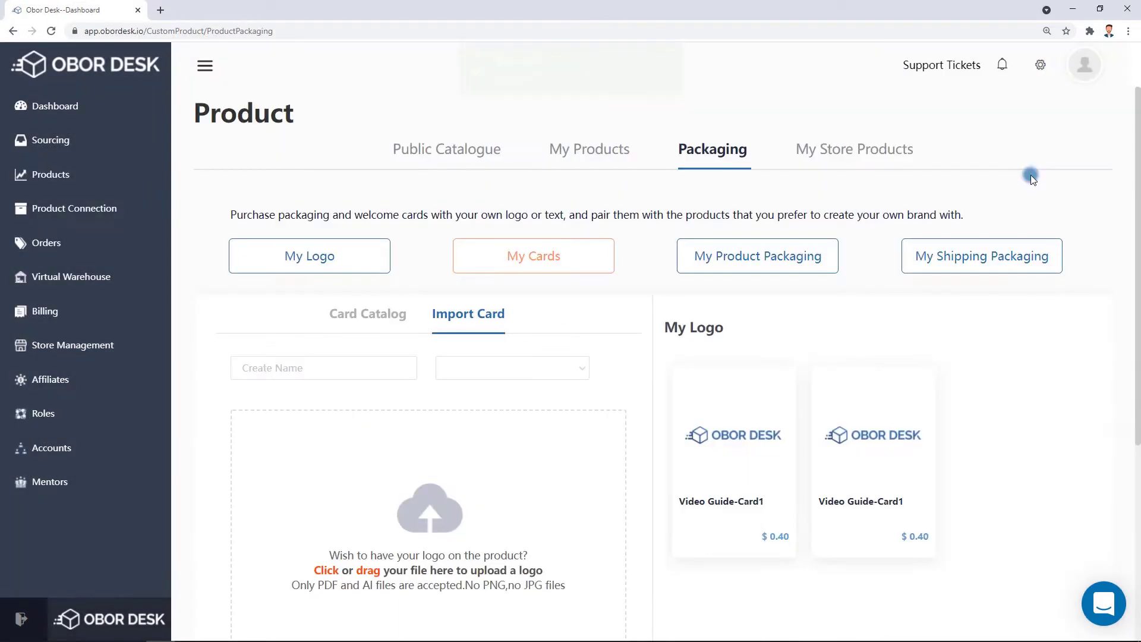
Browse the Product Packaging Catalog under My Product Packaging.
left_click(773, 259)
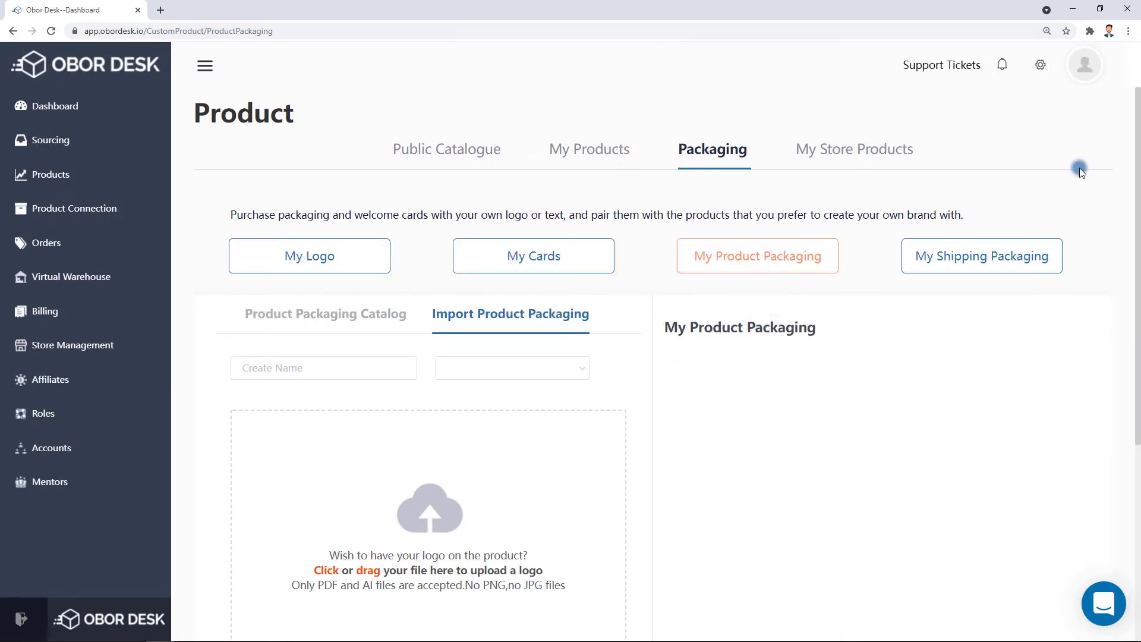
scroll(1079, 168, "down", 2)
left_click(381, 199)
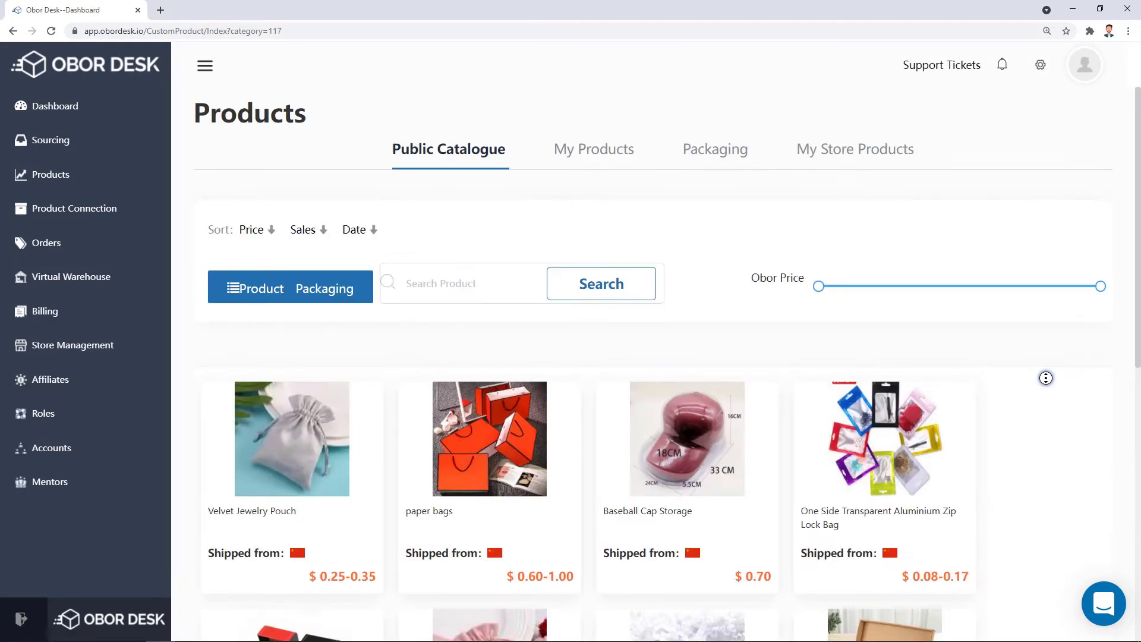
middle_click(1042, 415)
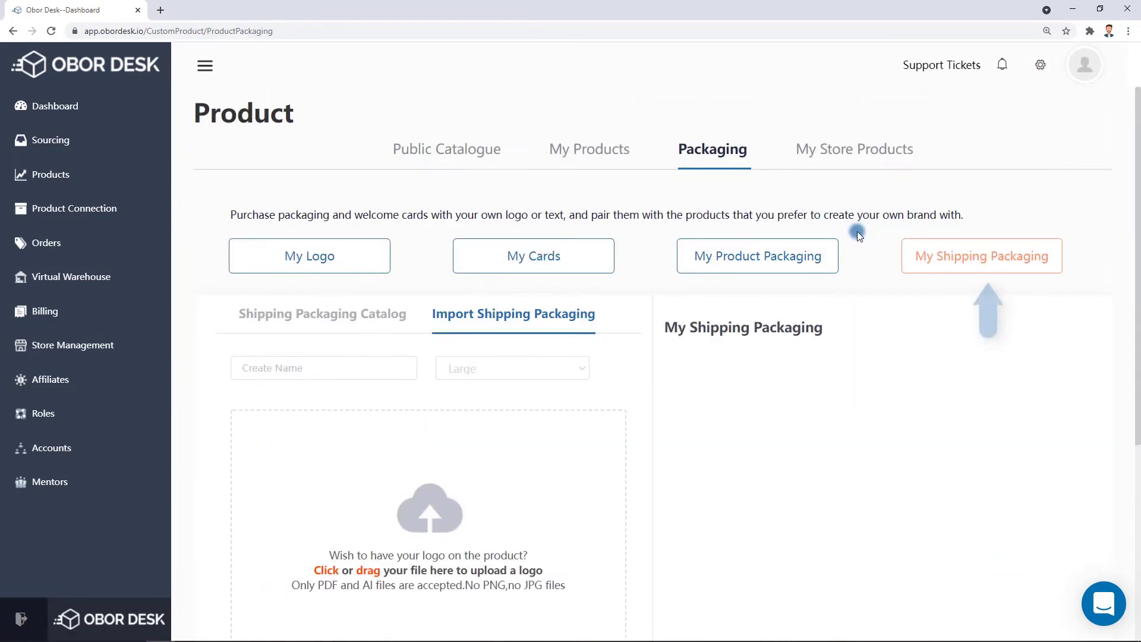
Browse the Shipping Packaging Catalog, then open the Product Connection list showing the two products.
scroll(880, 223, "down", 2)
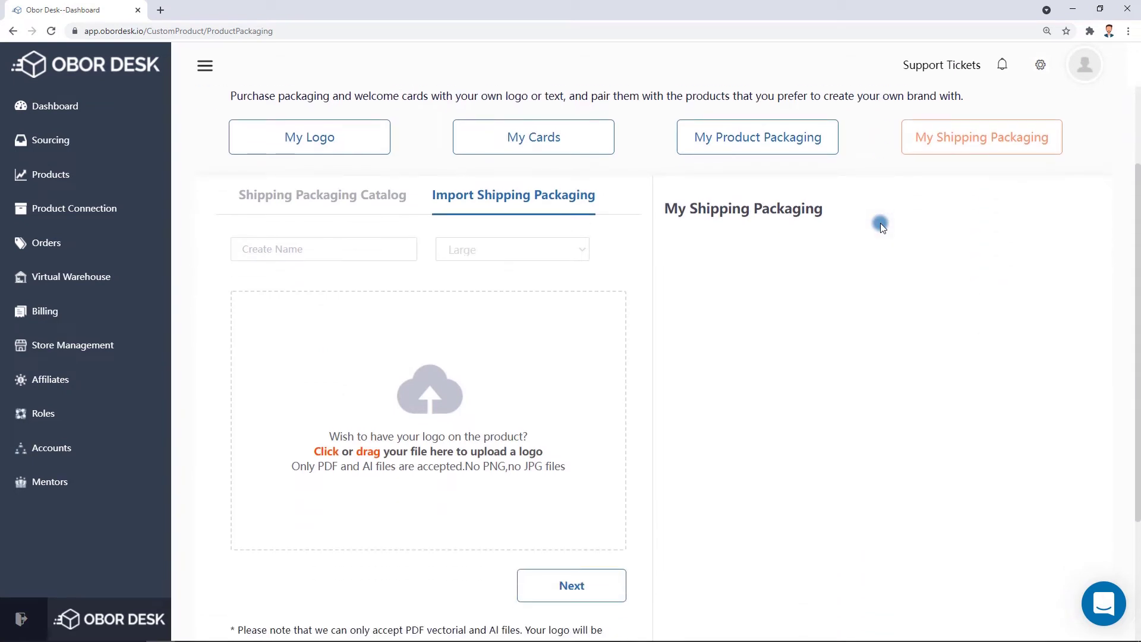
left_click(381, 193)
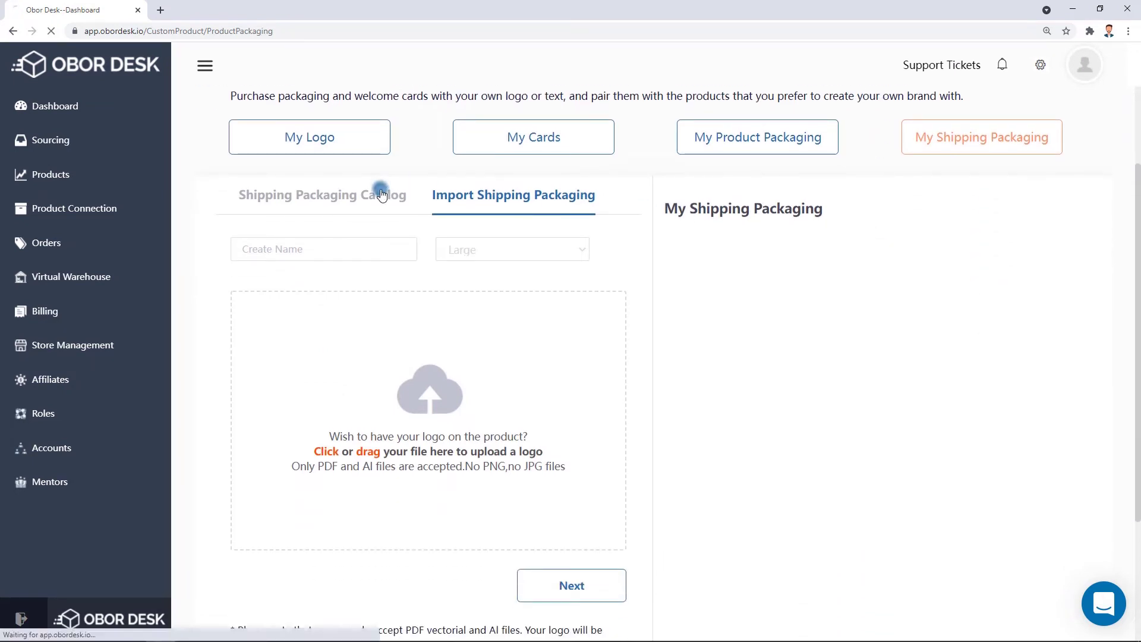
middle_click(1038, 343)
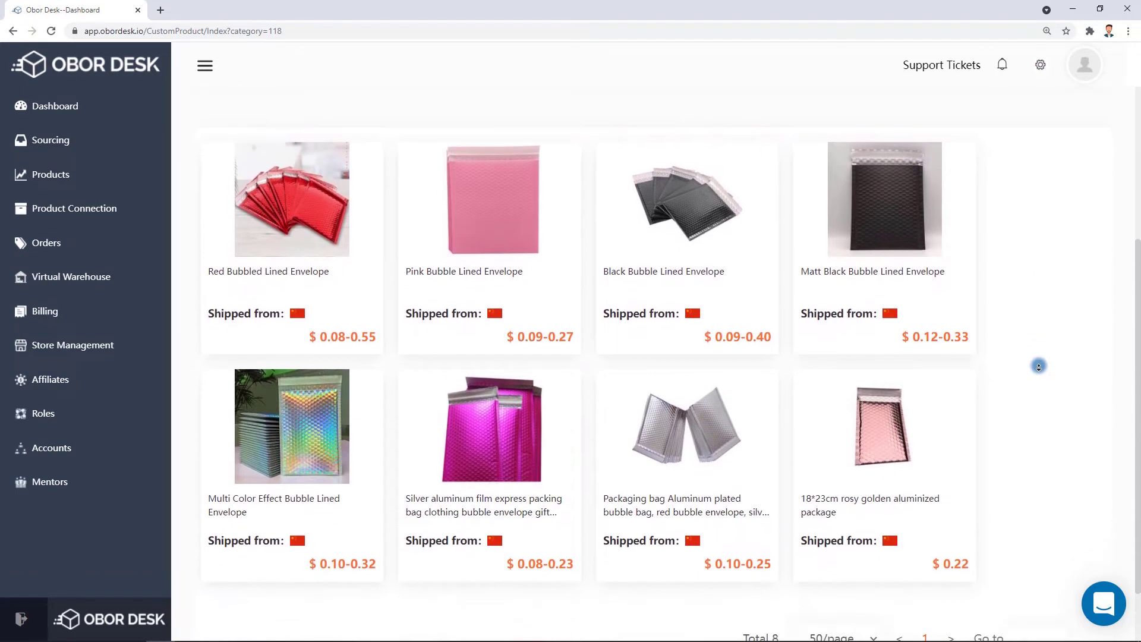
left_click(101, 211)
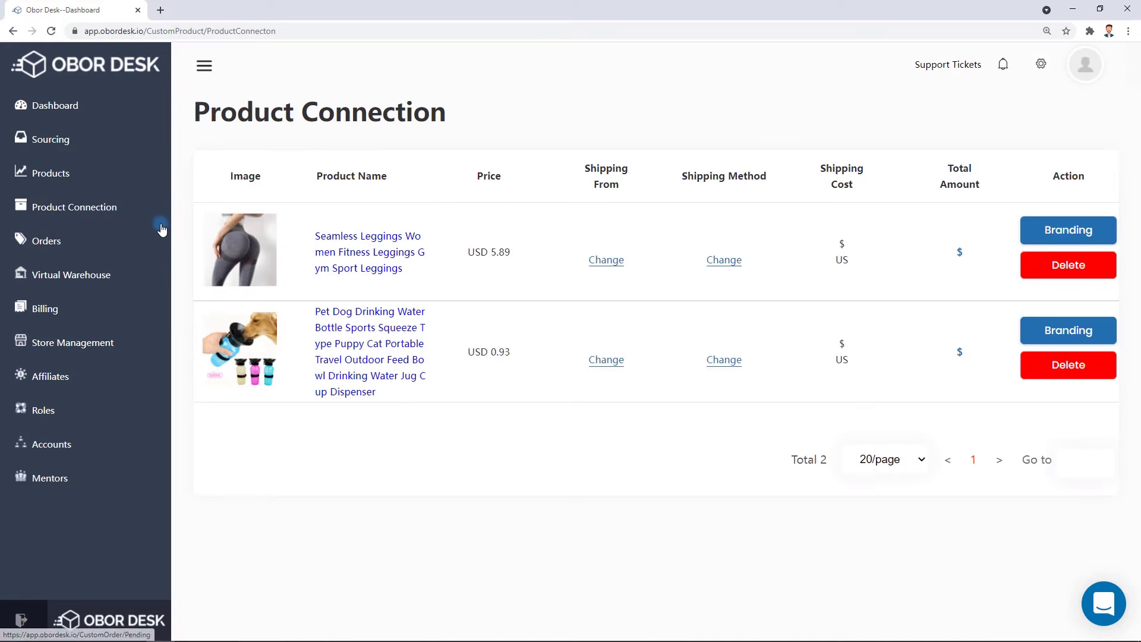
Check the leggings' Shipping From warehouse options and close them unchanged.
left_click(605, 260)
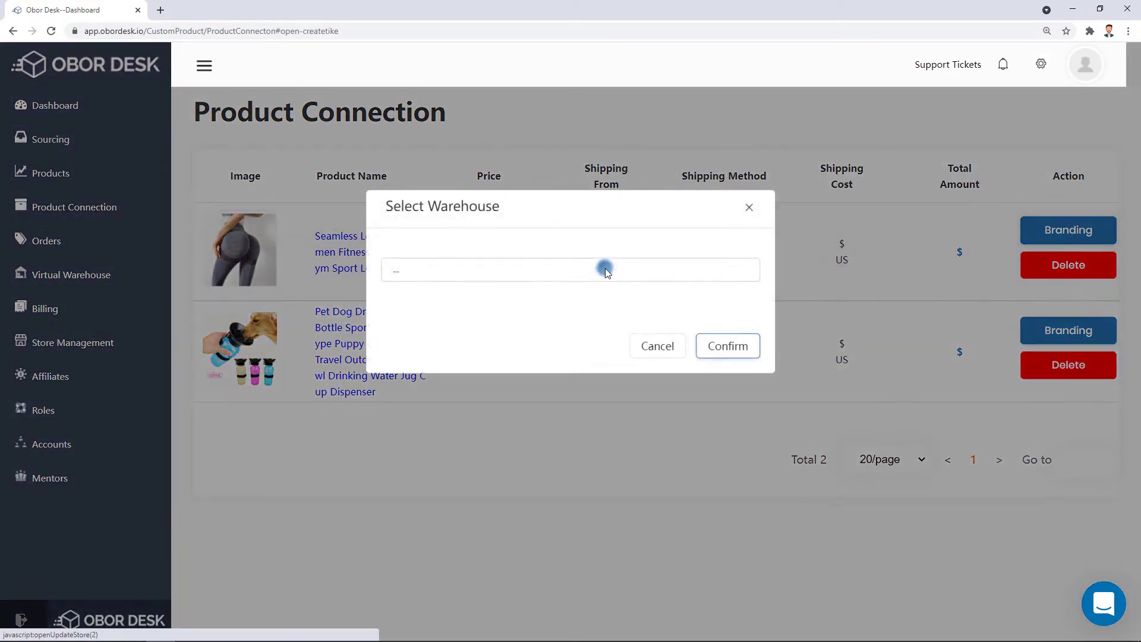
left_click(607, 270)
left_click(749, 207)
left_click(749, 207)
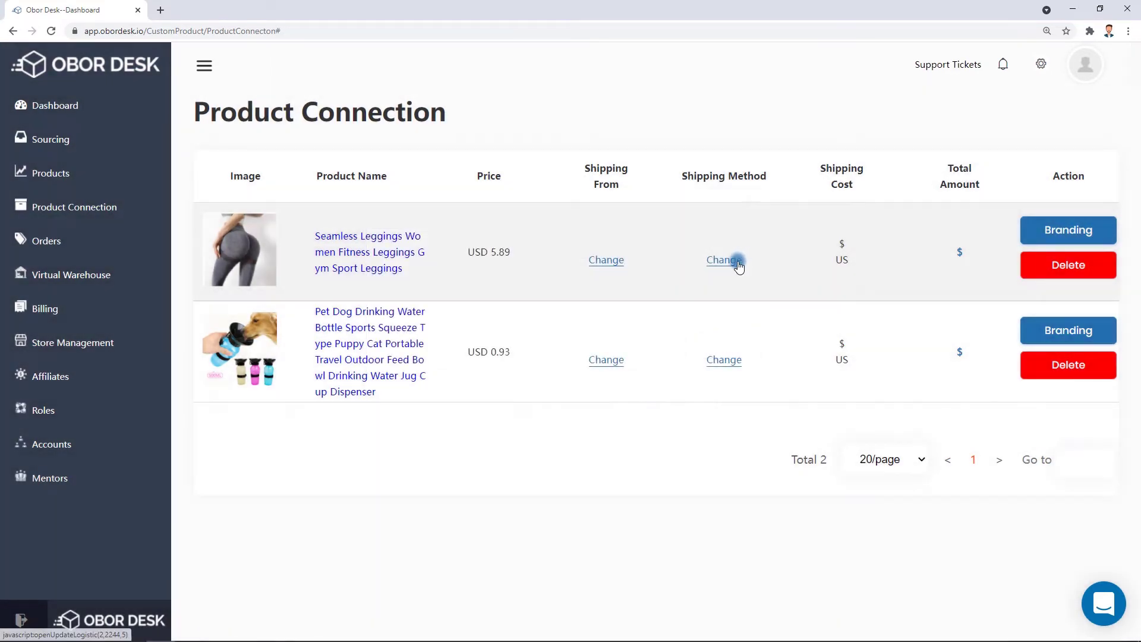
View the leggings' shipping methods without choosing one, then go to Store Management.
left_click(737, 261)
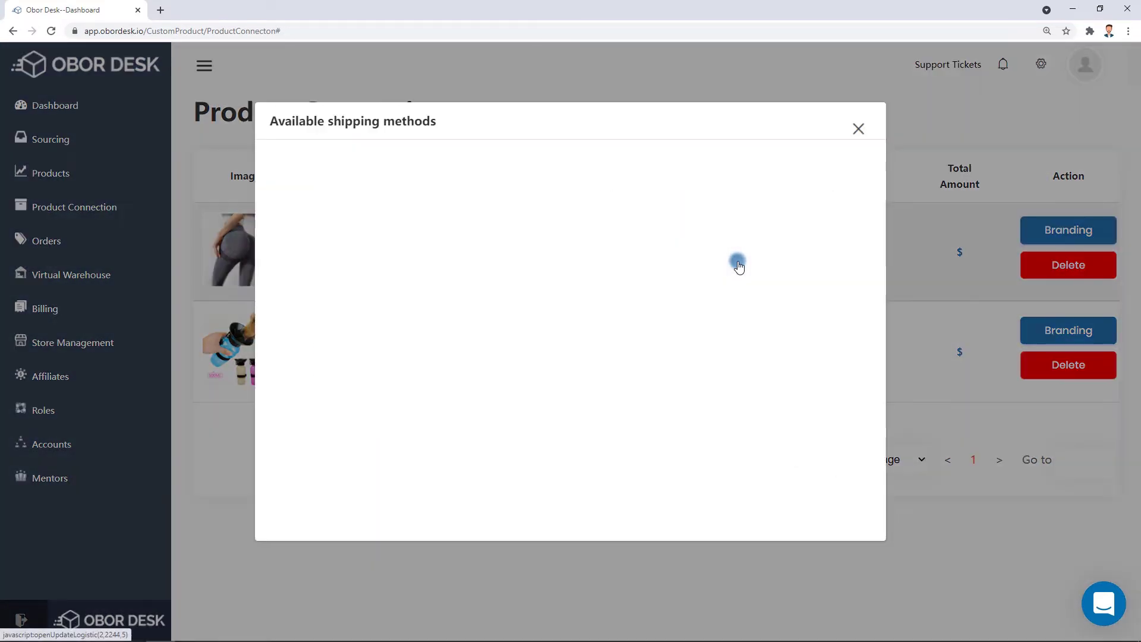
left_click(856, 130)
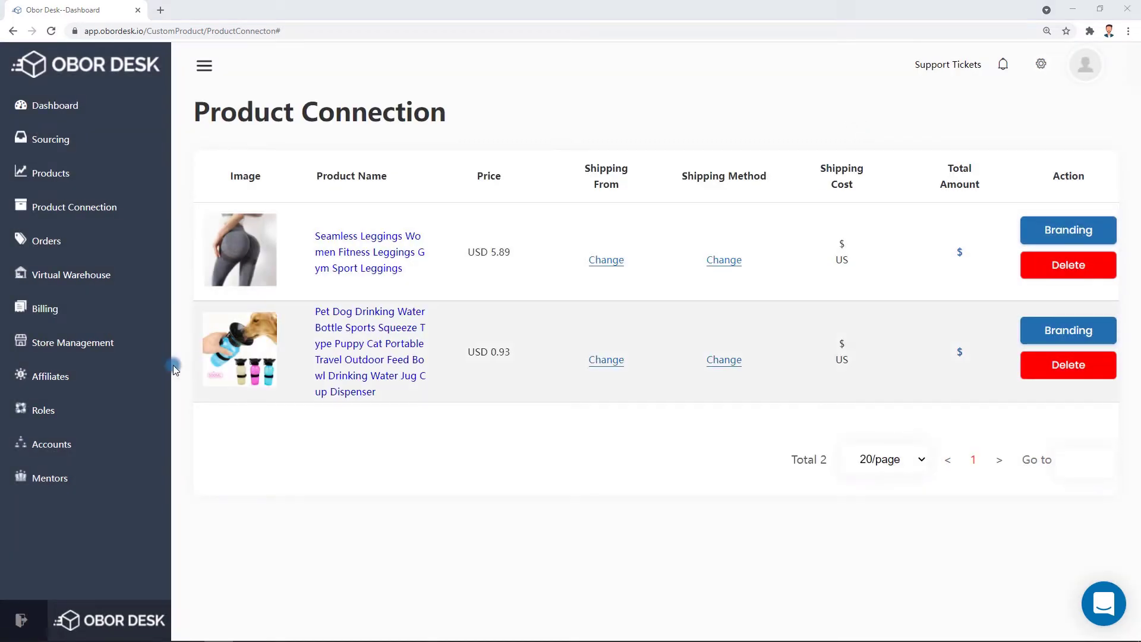
left_click(107, 356)
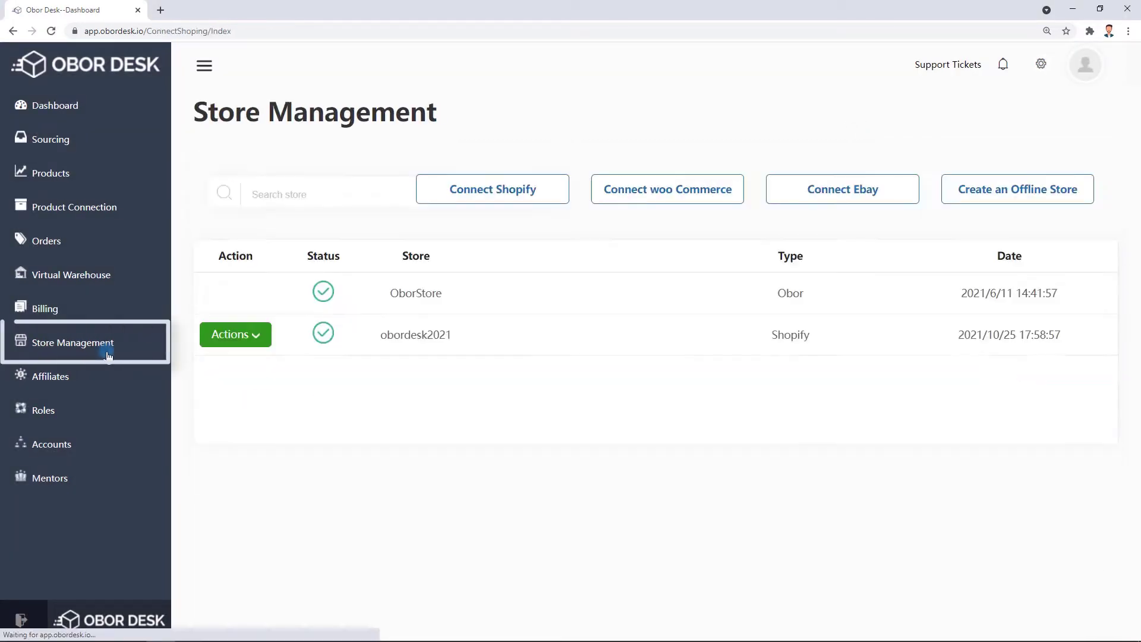
Create an offline store named OborDesk.
left_click(1004, 193)
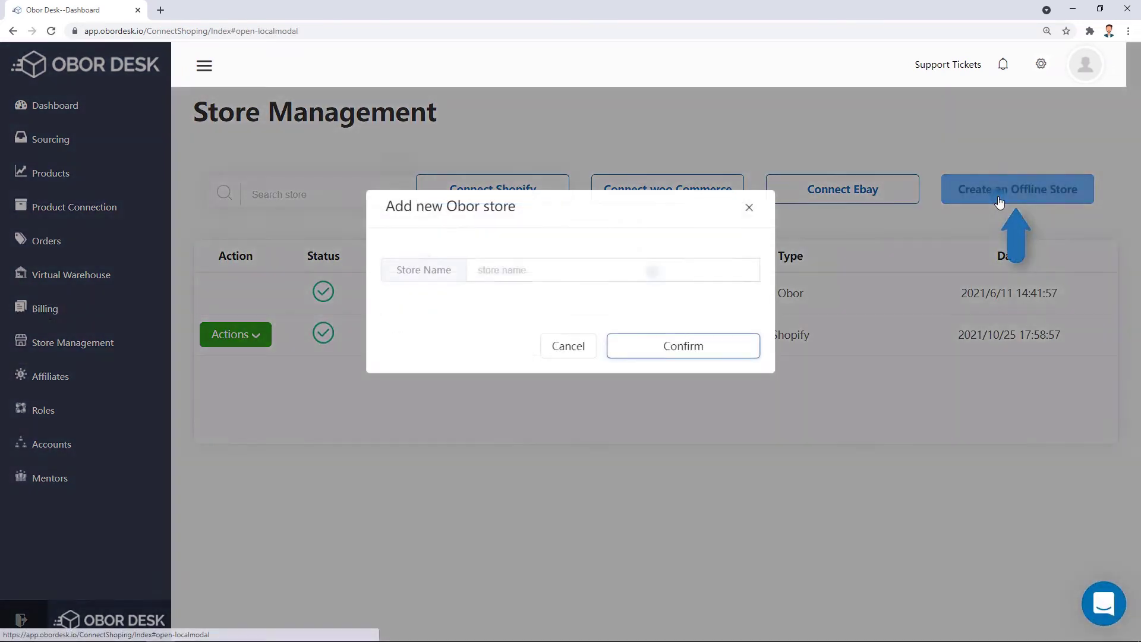
type("OborDesk")
left_click(681, 344)
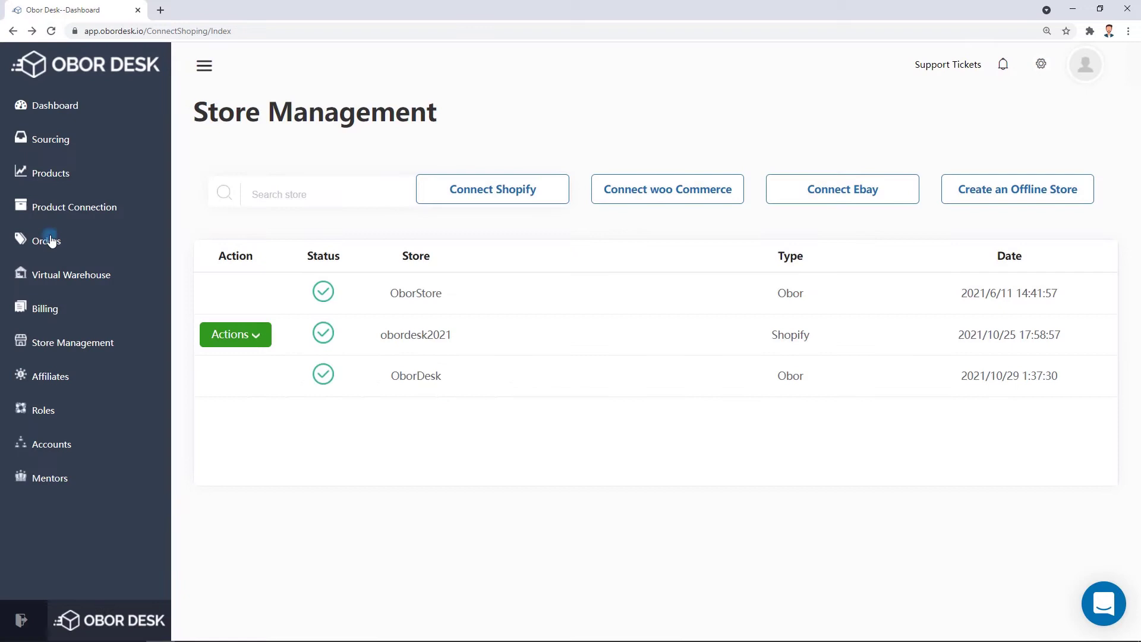
Add and save a manual order for 20 Gray S leggings picked from My Products.
left_click(51, 240)
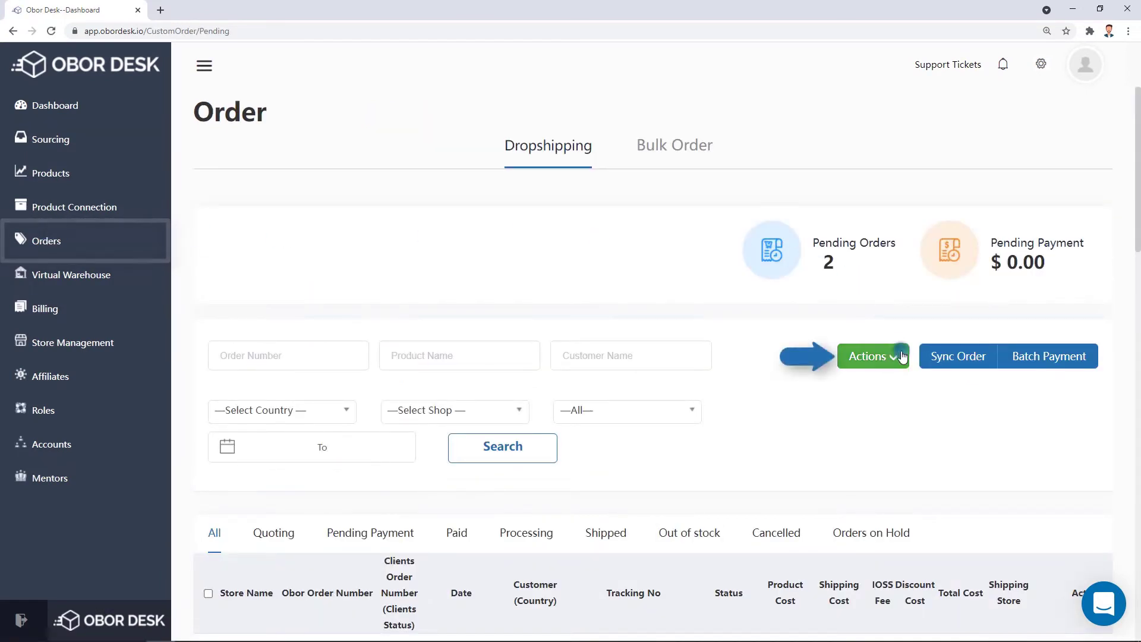
left_click(871, 356)
left_click(901, 547)
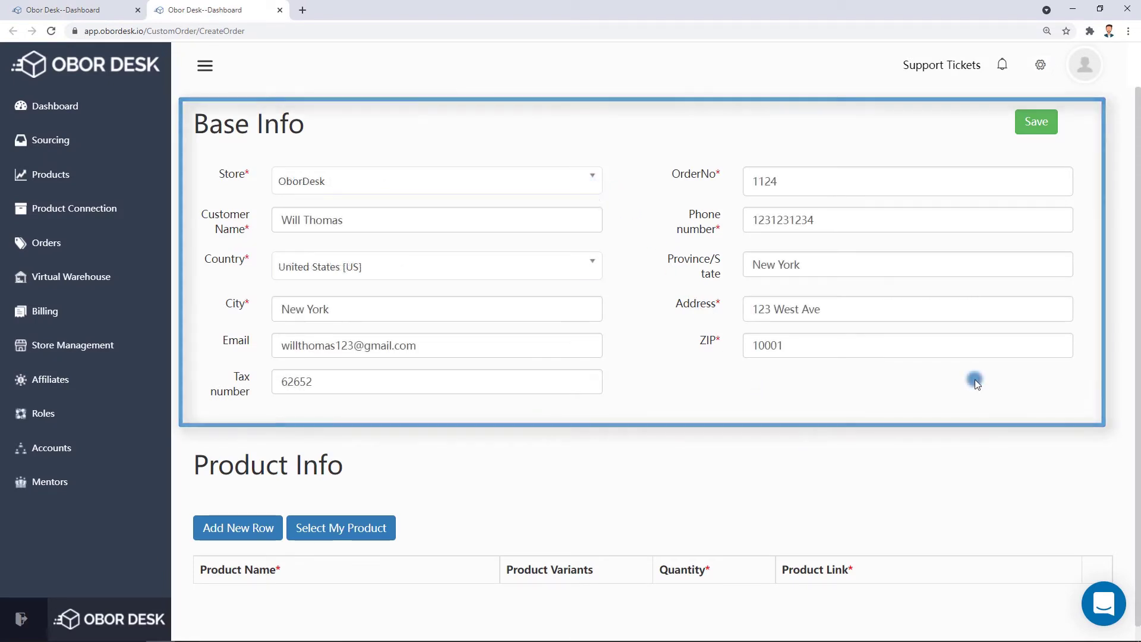
left_click(361, 526)
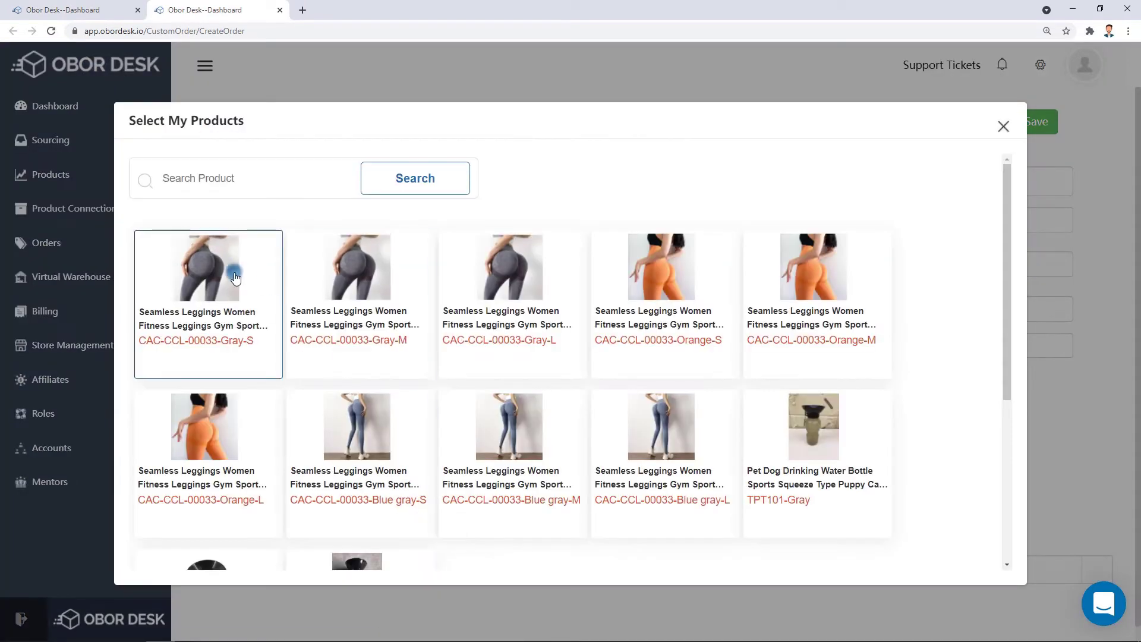
scroll(919, 327, "down", 5)
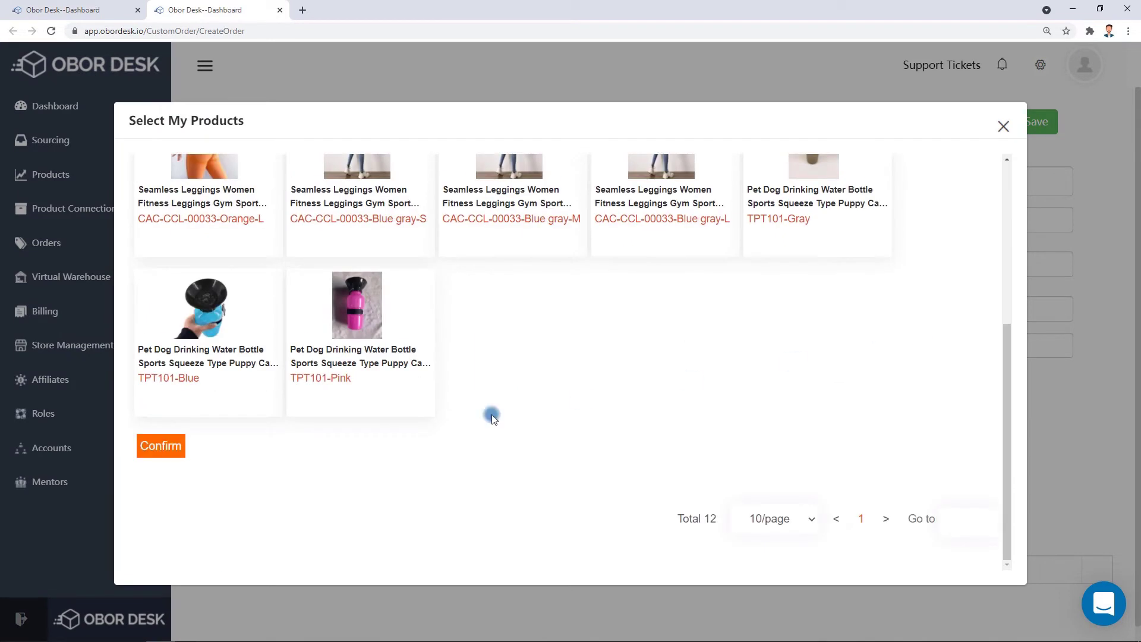
left_click(160, 446)
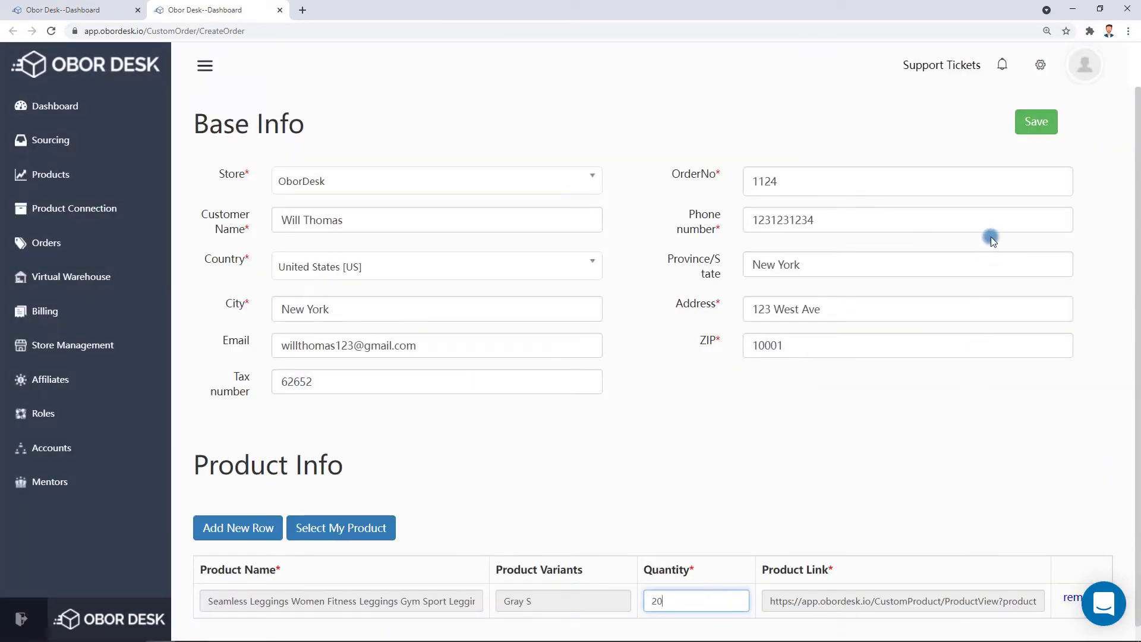
left_click(1036, 122)
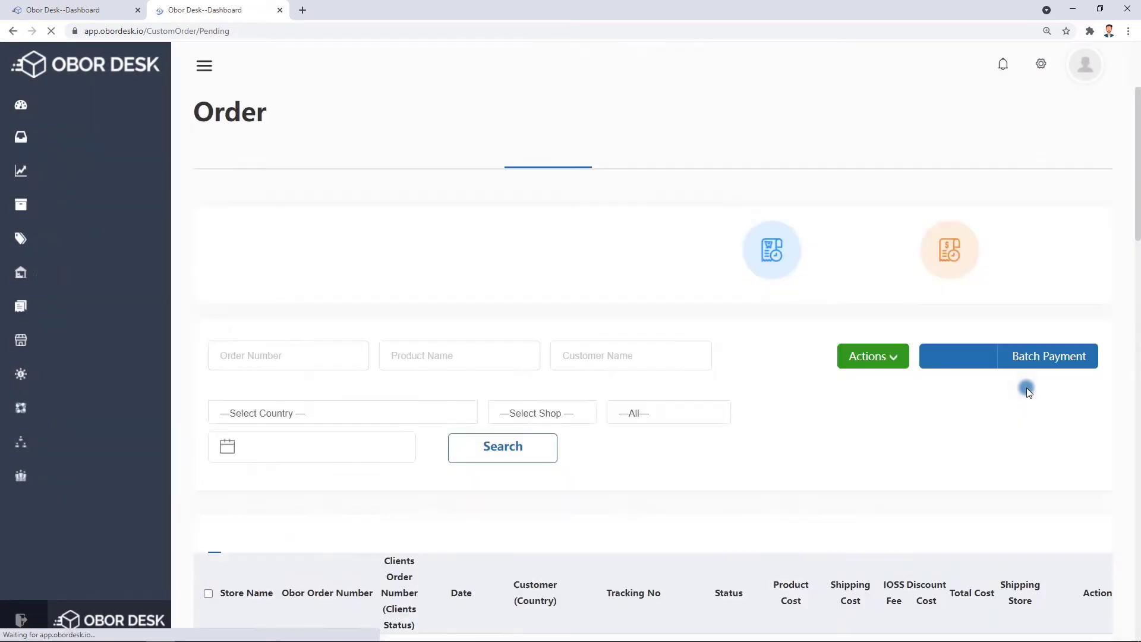
left_click(64, 176)
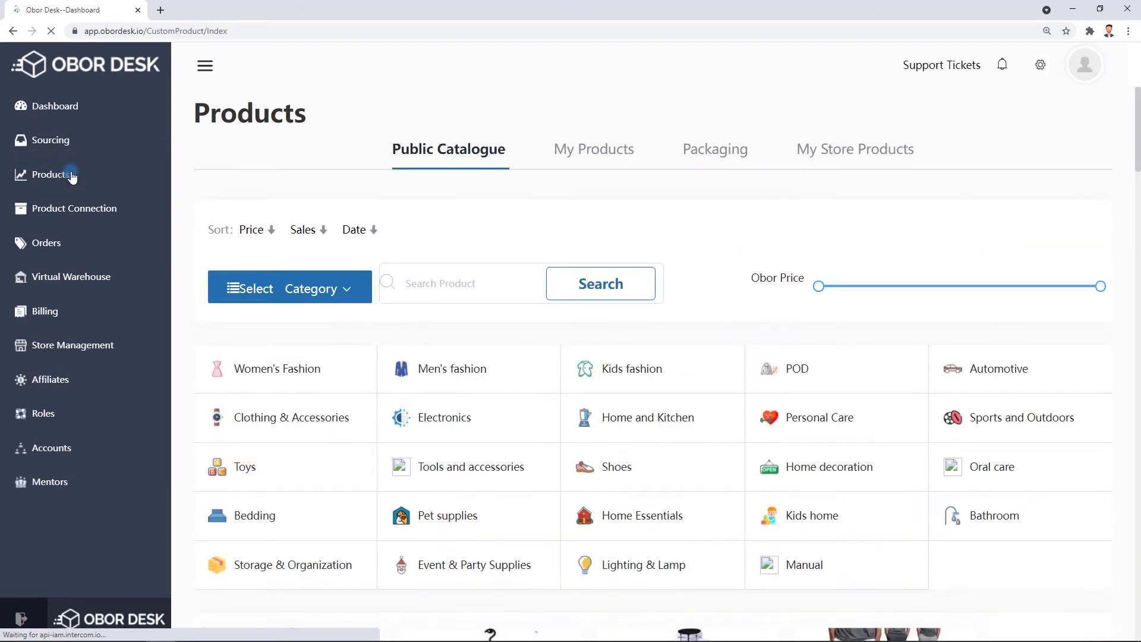
Open the leggings from My Products and start a bulk order.
left_click(566, 166)
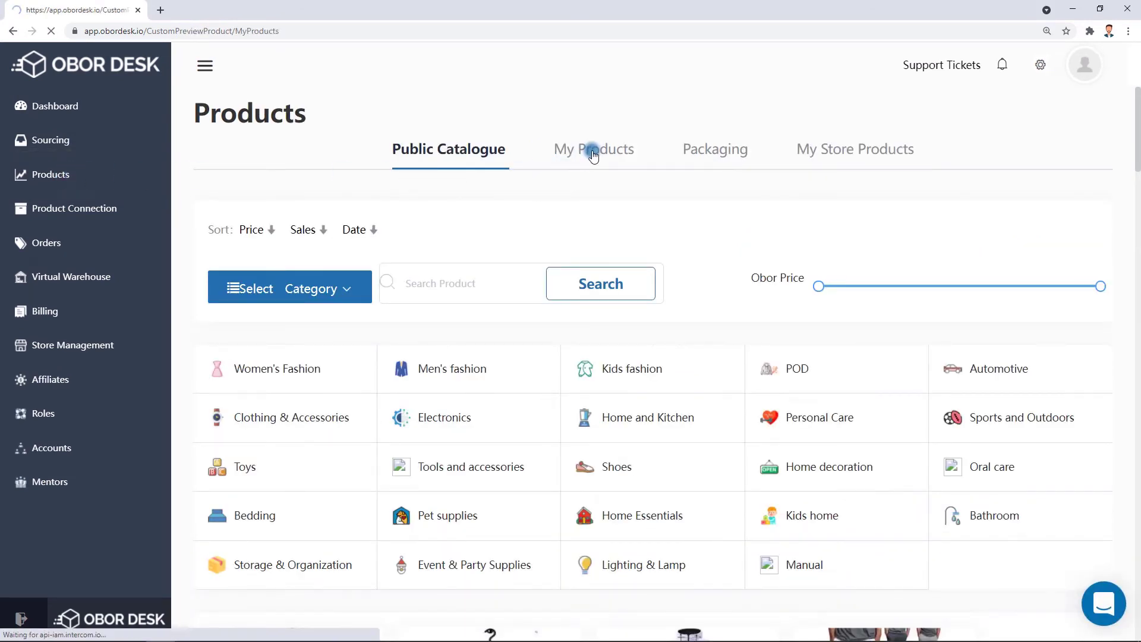
left_click(313, 374)
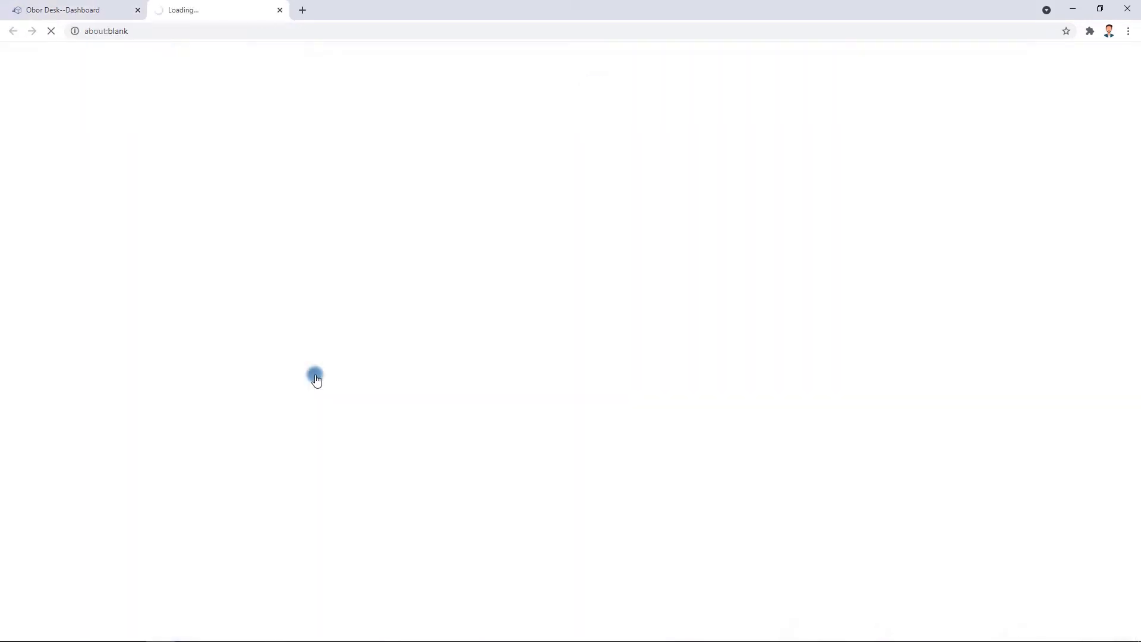
scroll(878, 345, "down", 2)
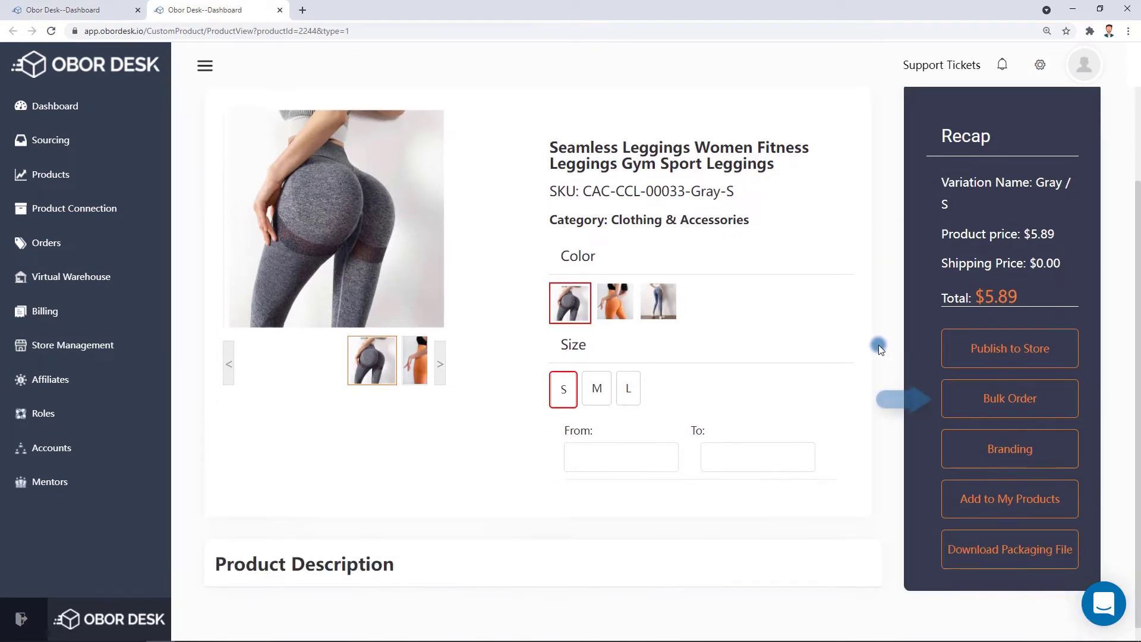
left_click(988, 397)
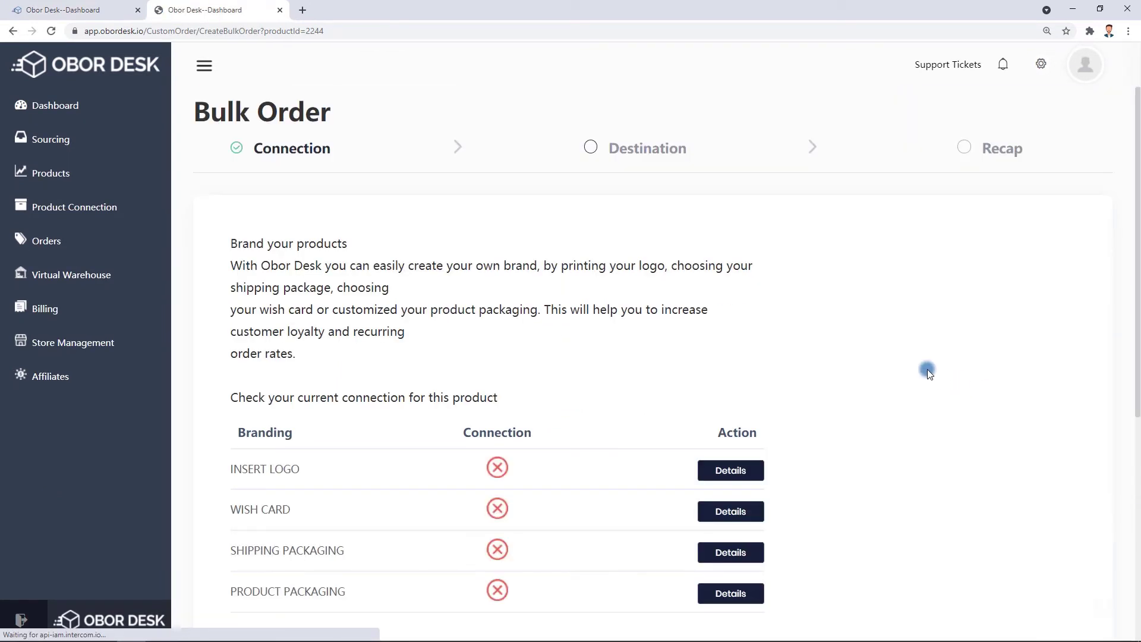
Add the black folding box product packaging and the Card 2 wish card, then continue to warehouses.
scroll(946, 377, "down", 3)
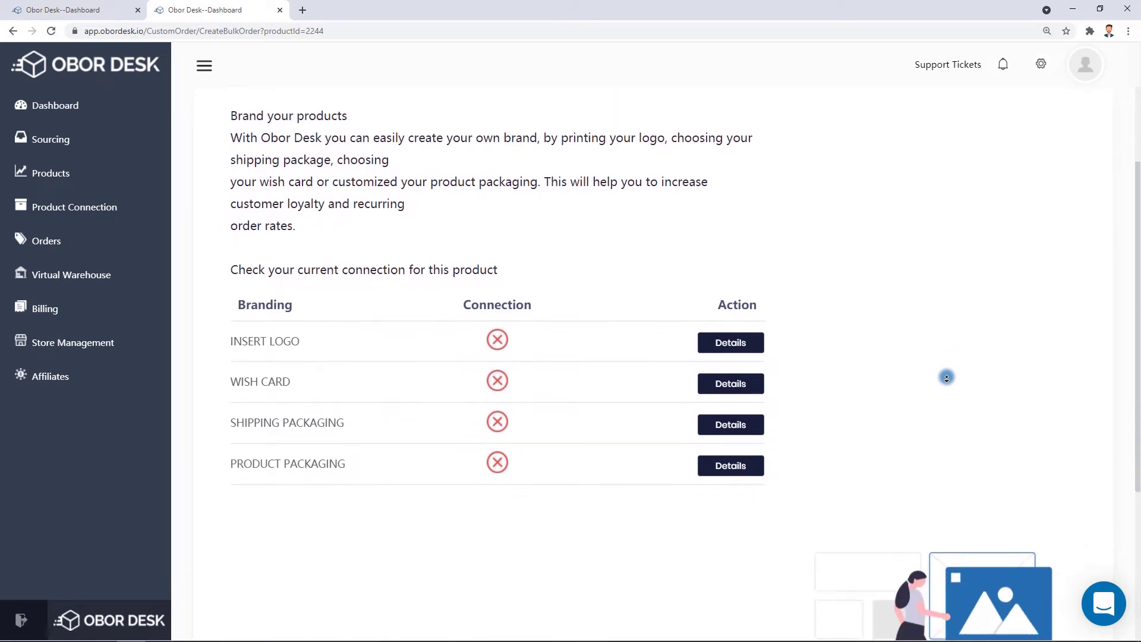
scroll(946, 377, "down", 3)
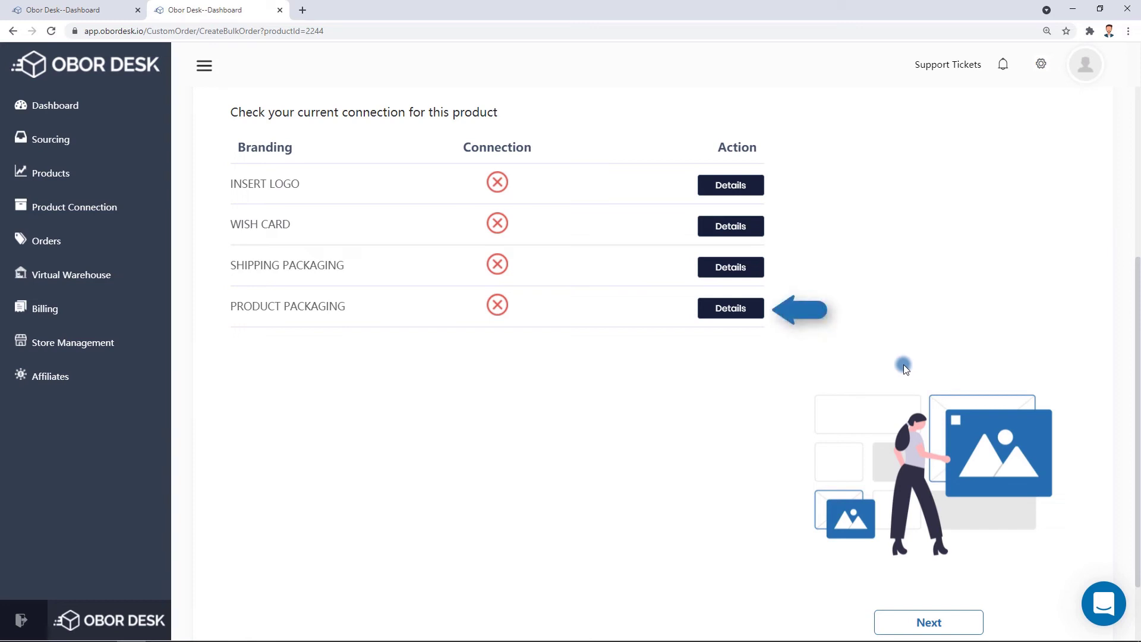
left_click(712, 309)
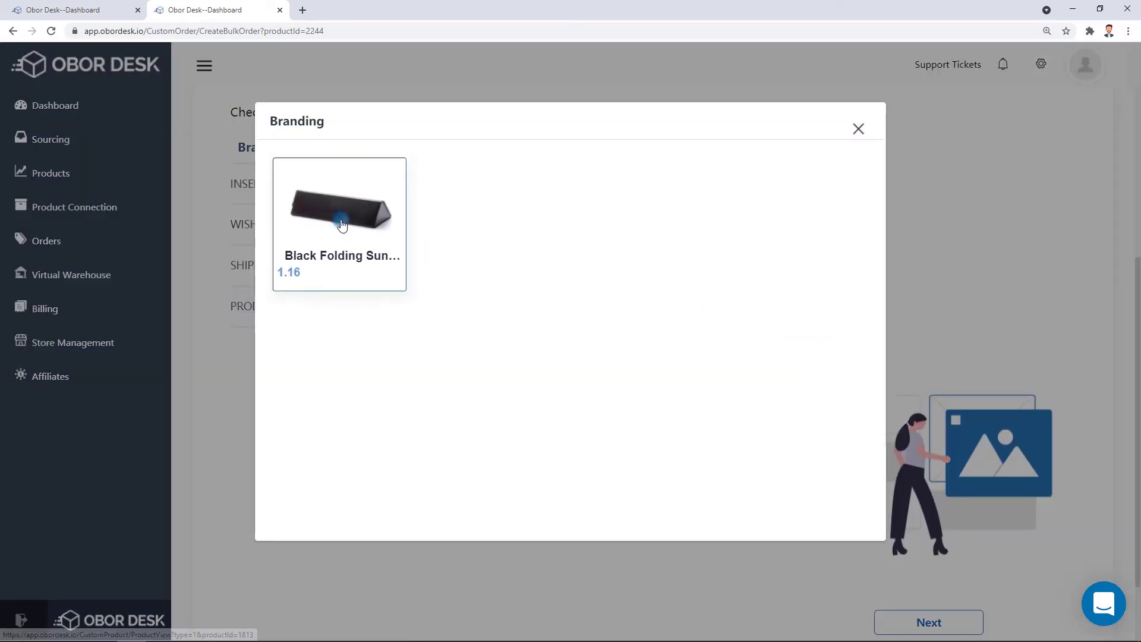
left_click(344, 224)
left_click(737, 227)
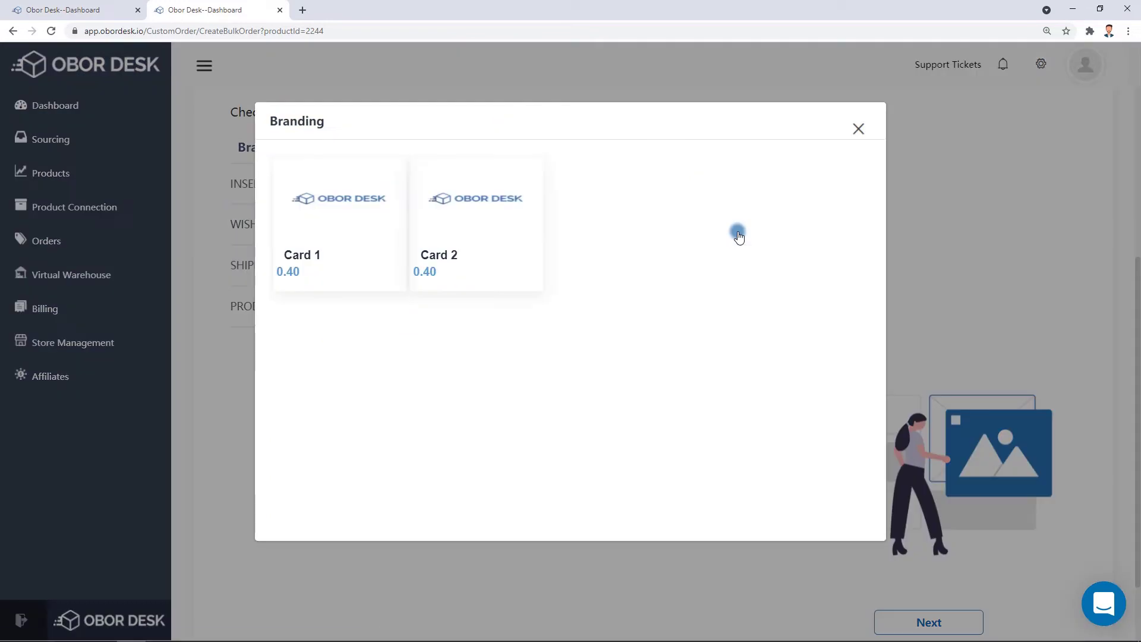
left_click(484, 205)
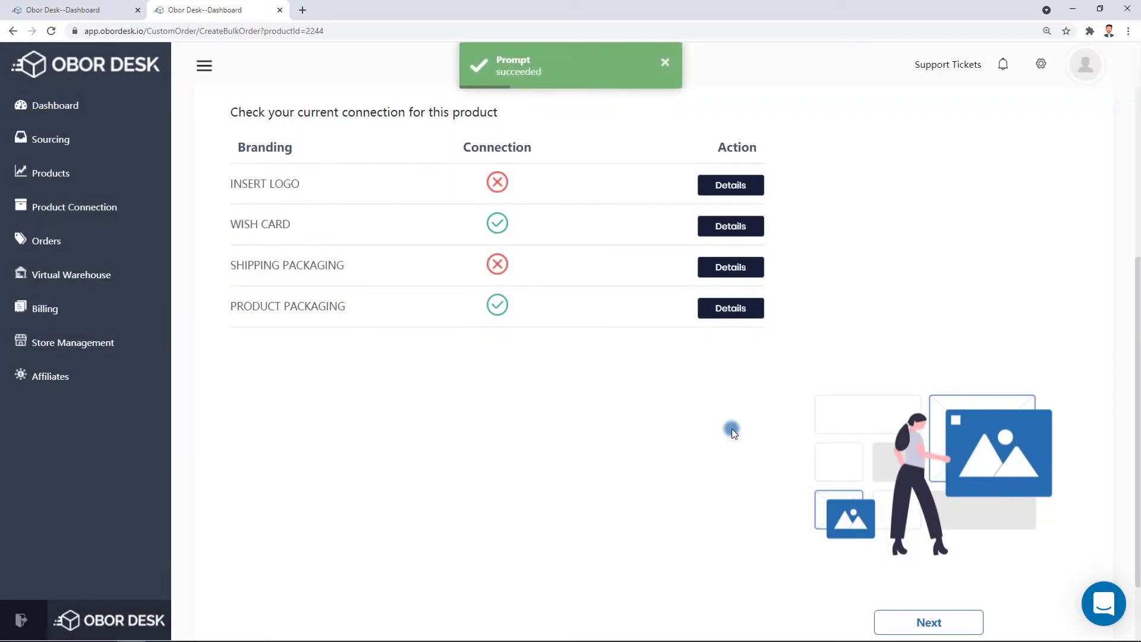
left_click(928, 630)
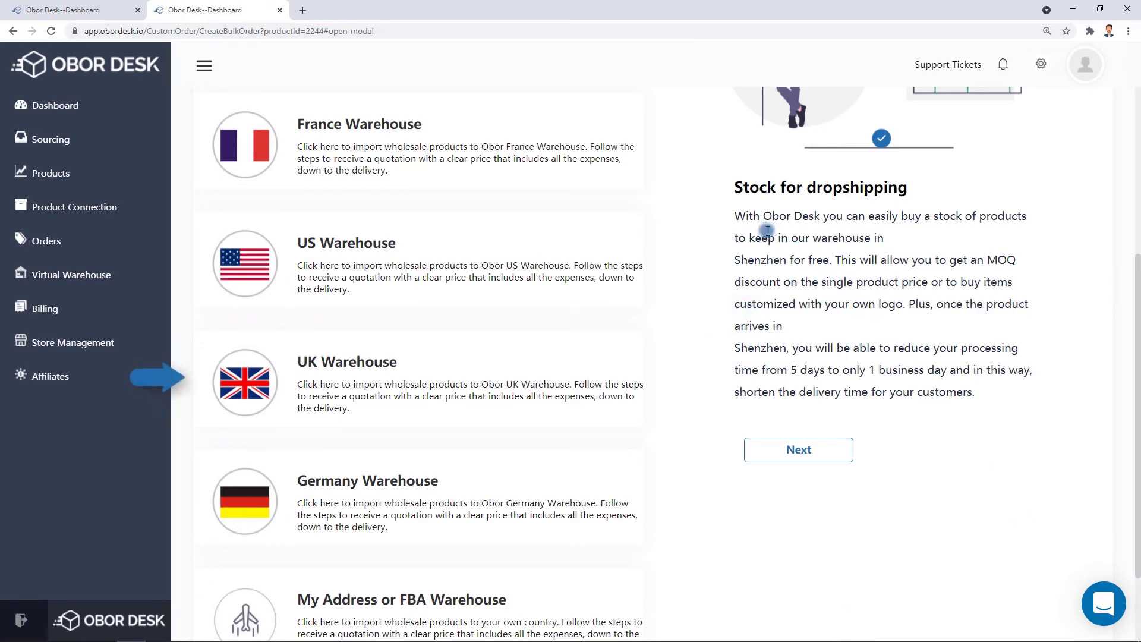
Choose US Warehouse as destination and send the 270-unit quote estimated at 1590.30 USD.
scroll(707, 184, "down", 2)
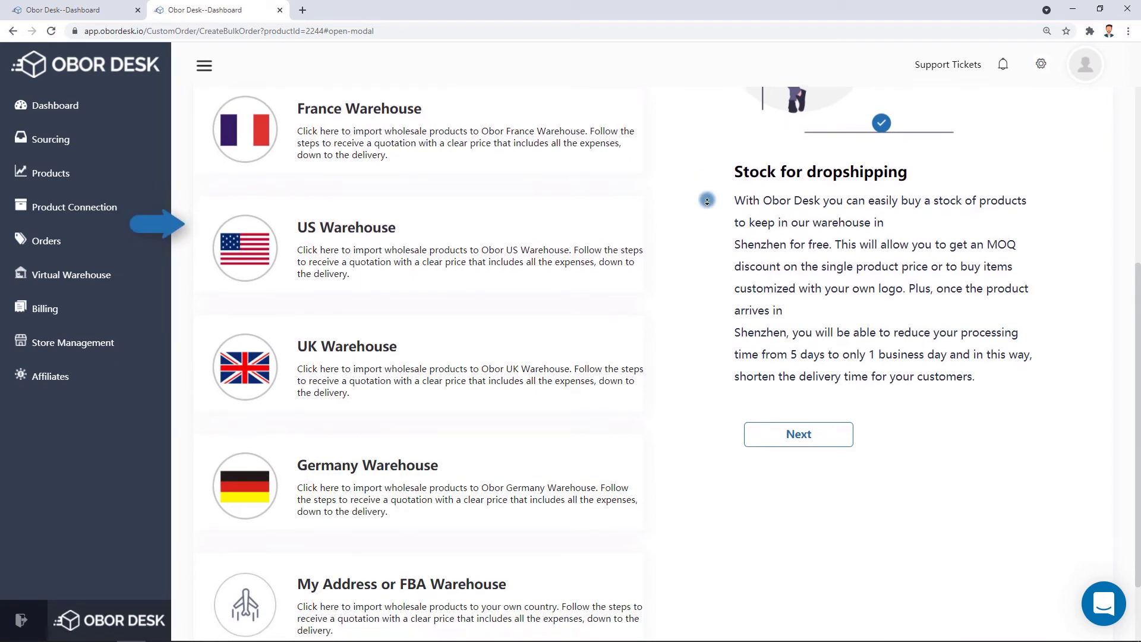
scroll(707, 200, "down", 2)
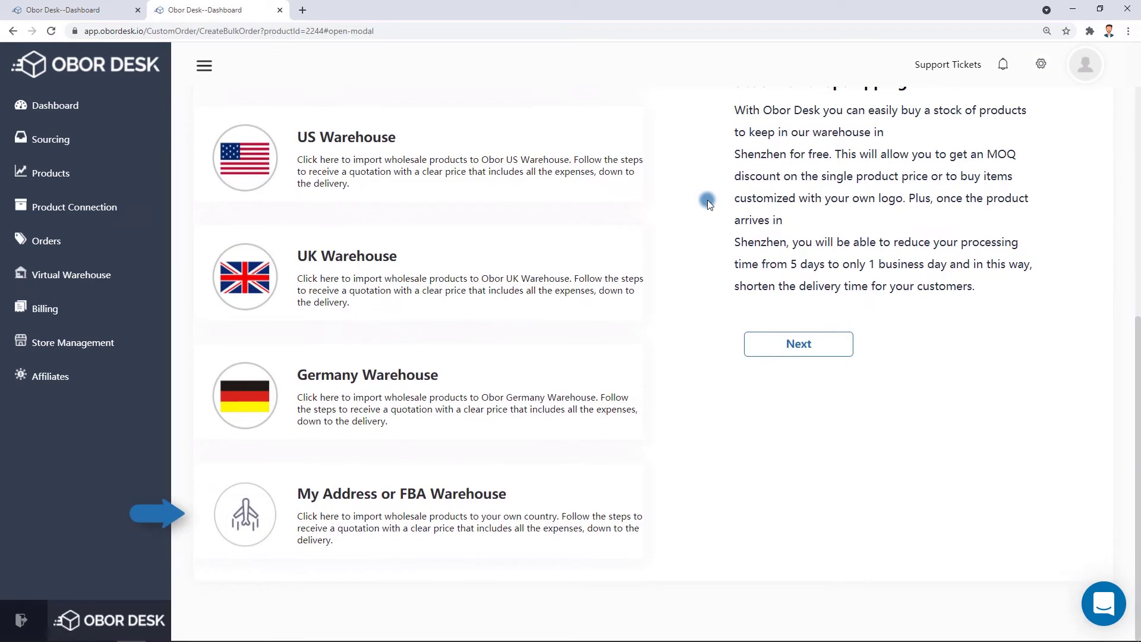
left_click(233, 159)
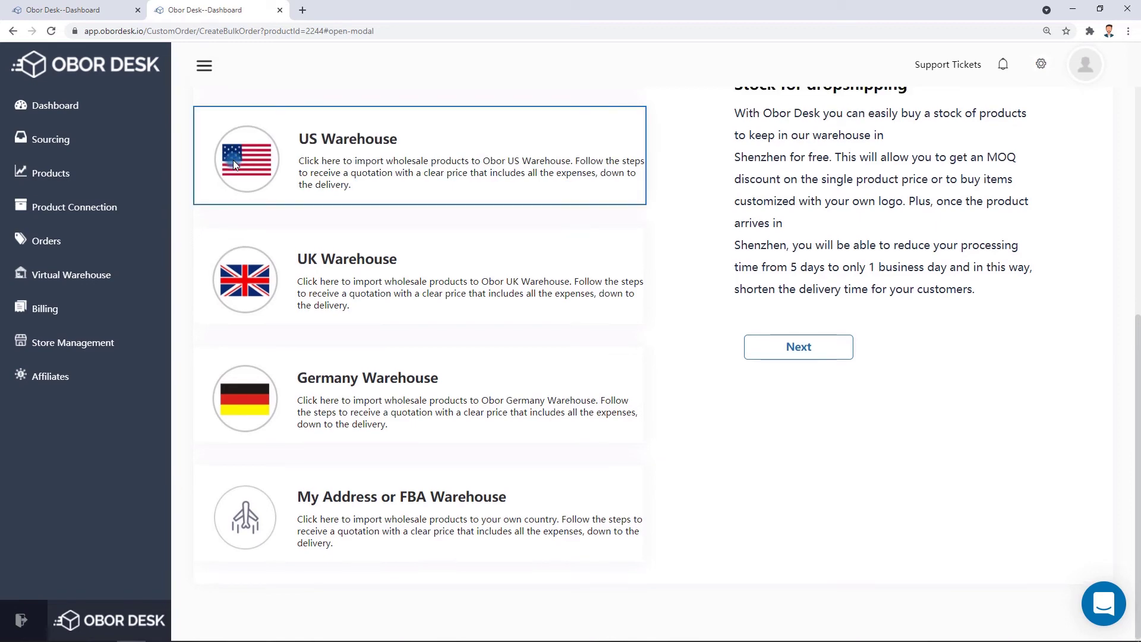
left_click(814, 336)
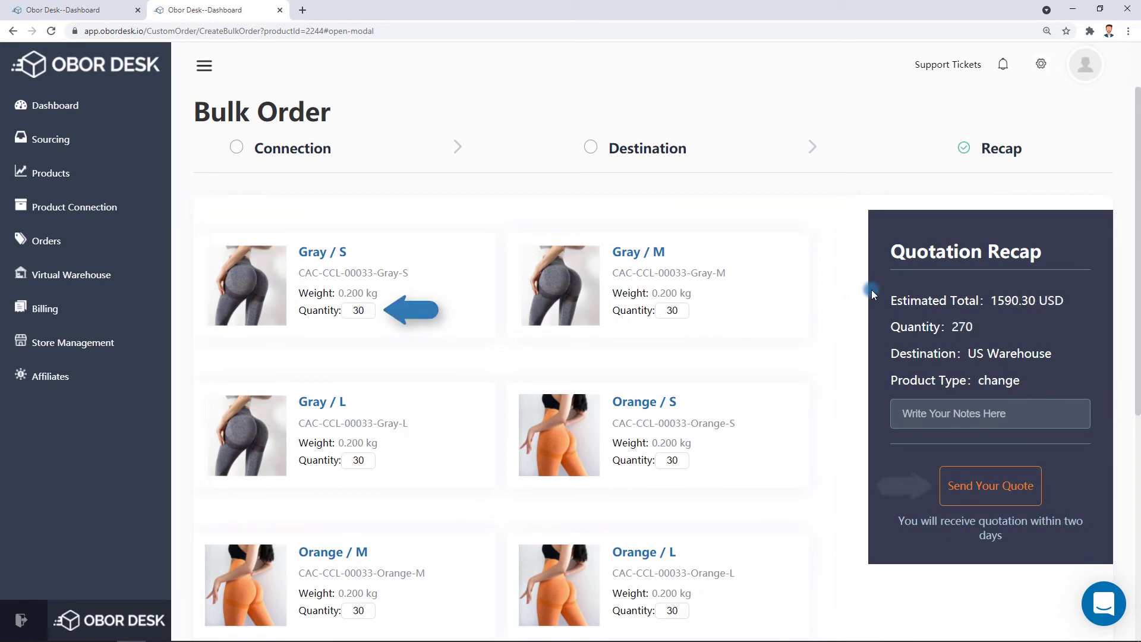
left_click(979, 486)
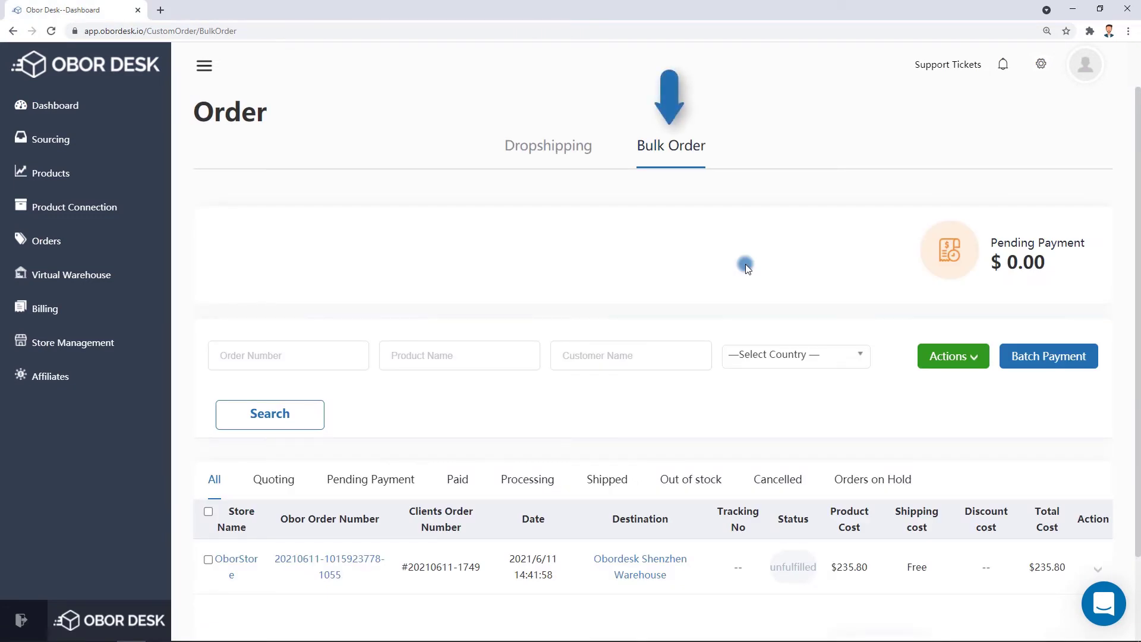
Select the pending $235.80 bulk order and pay it with Batch Payment.
scroll(745, 264, "down", 2)
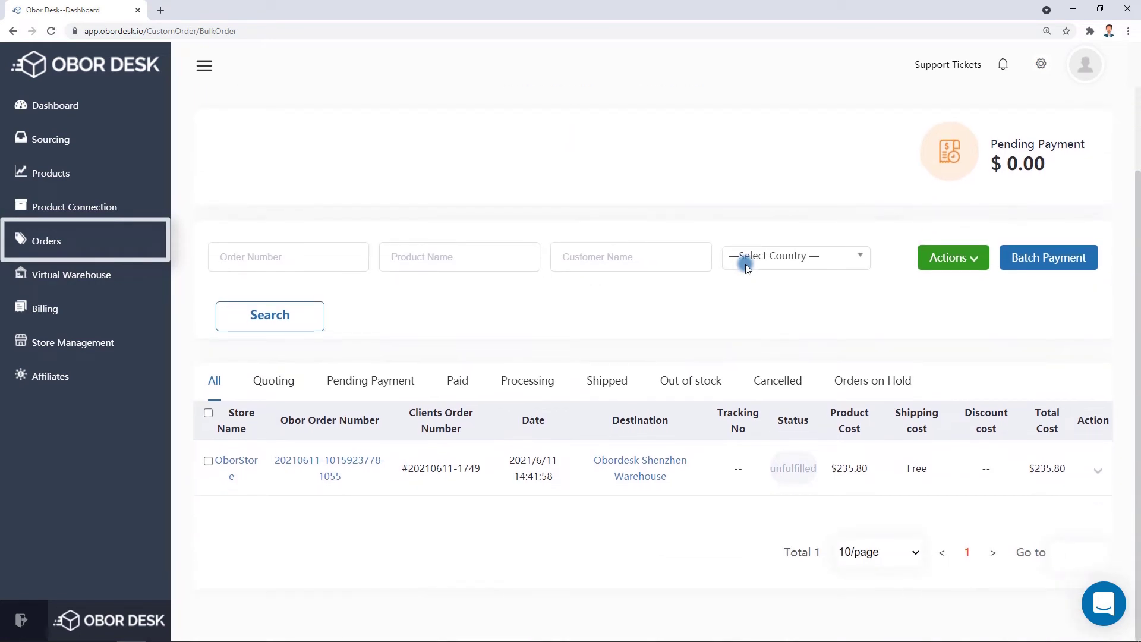
left_click(209, 461)
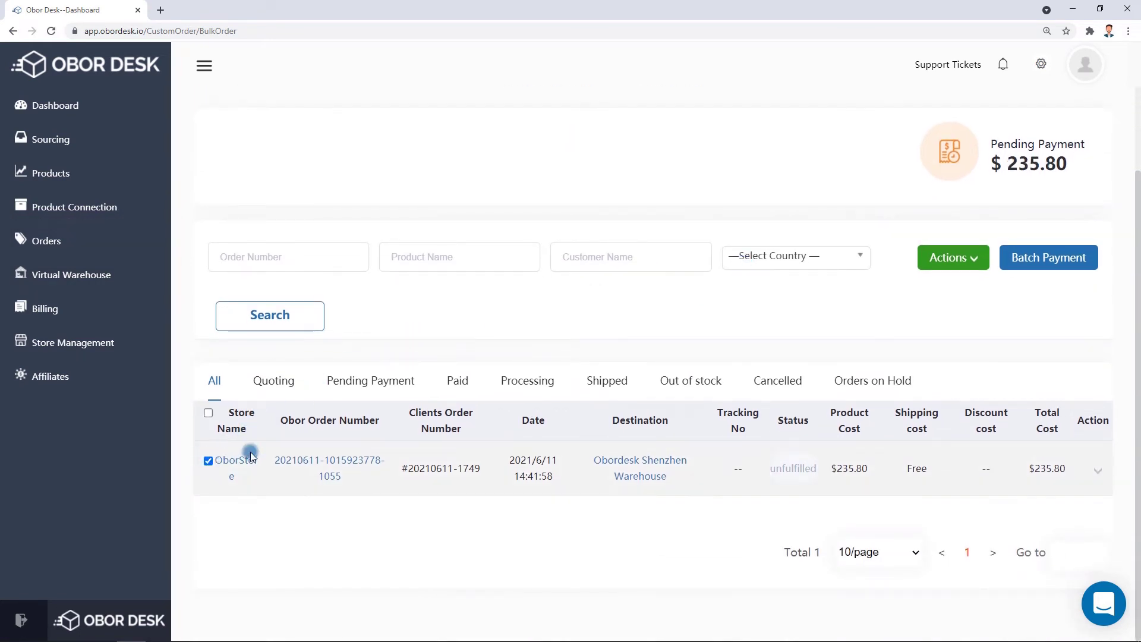
left_click(1031, 272)
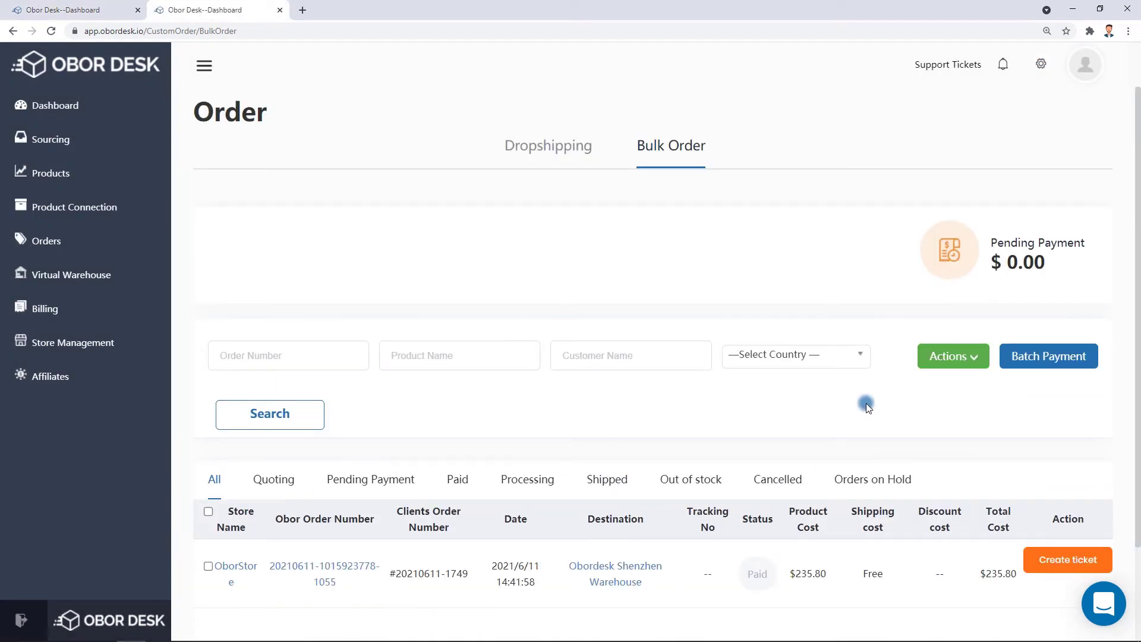
left_click(97, 285)
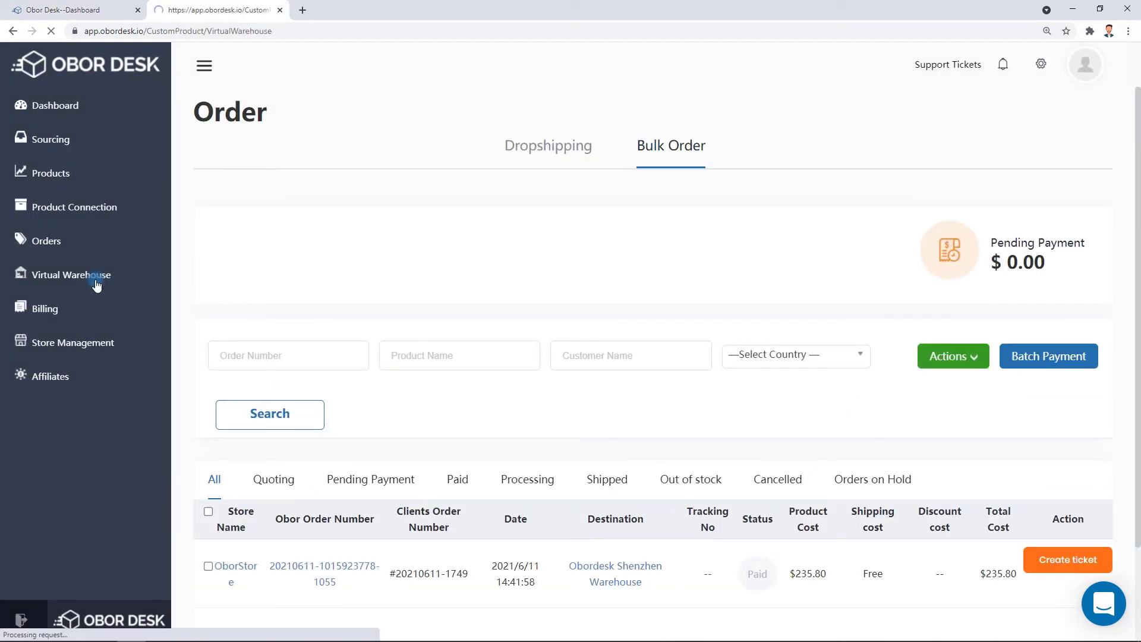
Set the Black/75*61 cat litter mat variant's low stock limit to 20 in the virtual warehouse.
left_click(161, 284)
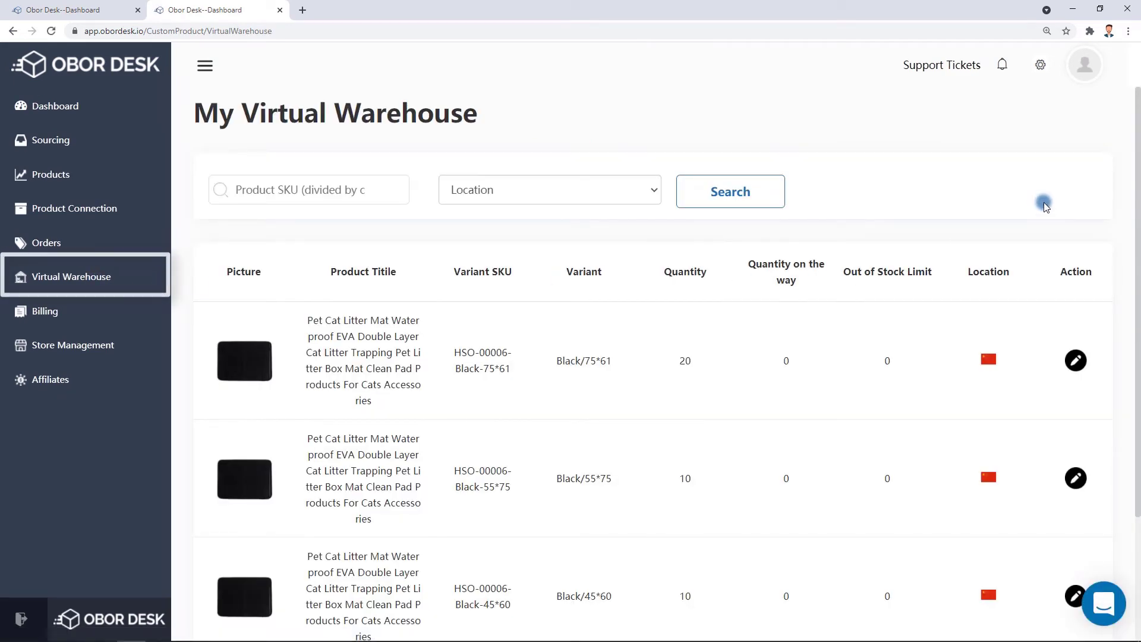
left_click(138, 9)
scroll(1120, 242, "down", 2)
scroll(1121, 242, "down", 2)
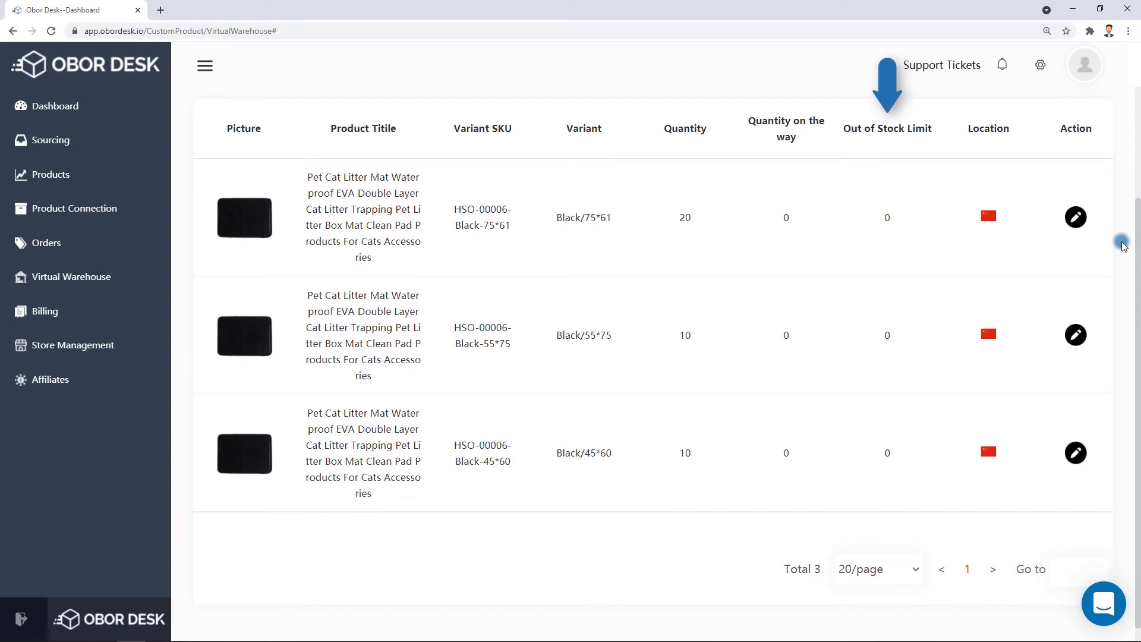
left_click(1077, 221)
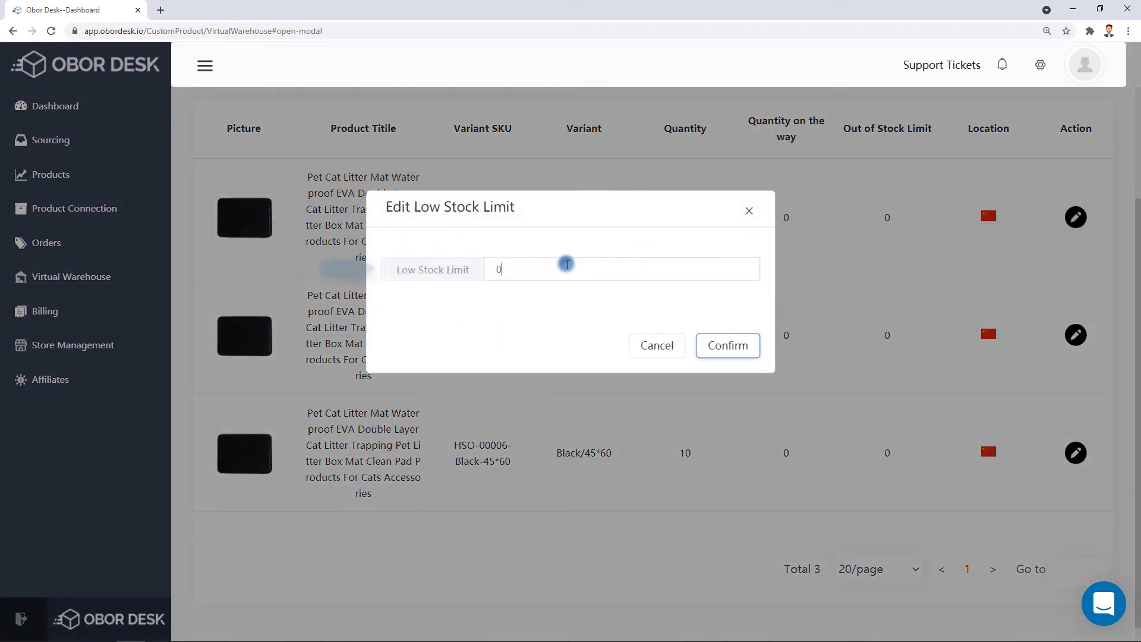
left_click(568, 265)
key("BackSpace")
type("2")
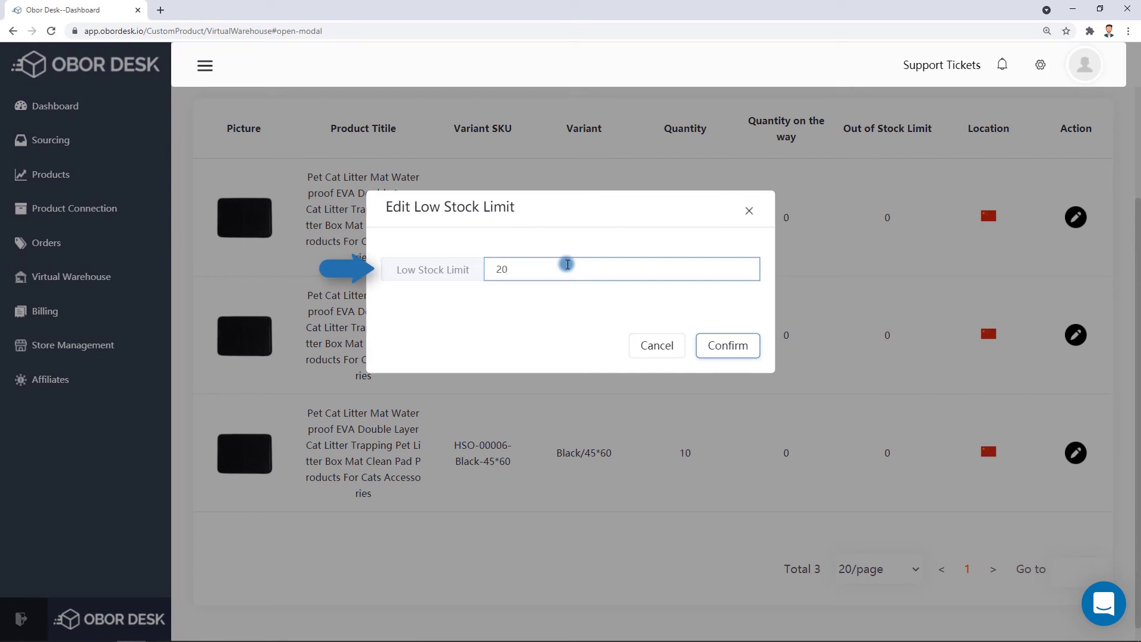
left_click(740, 349)
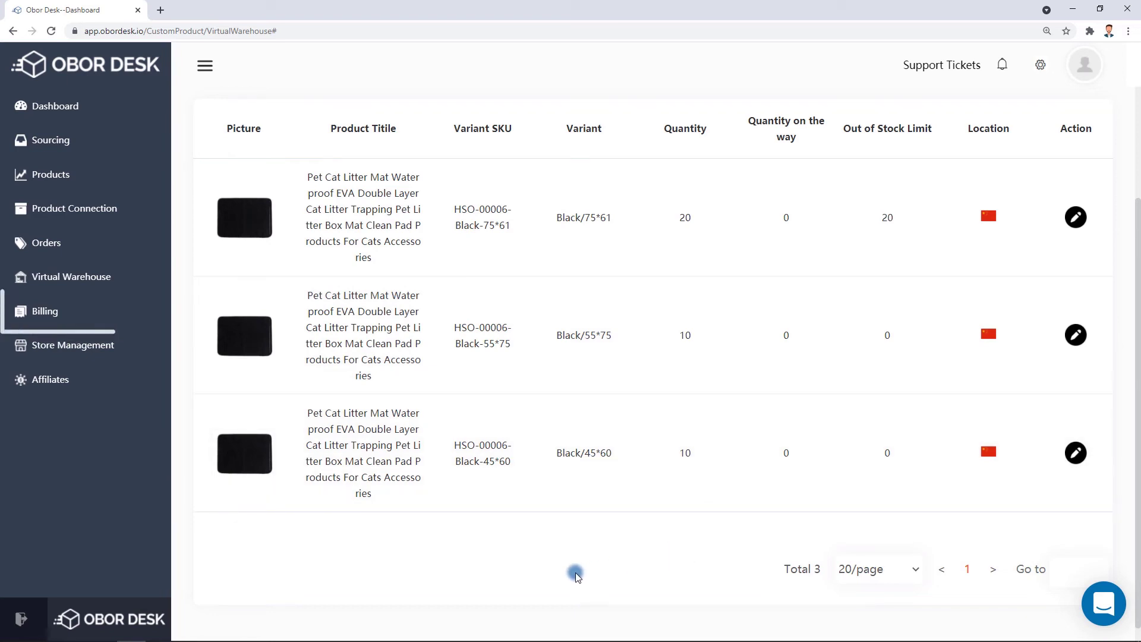
left_click(48, 313)
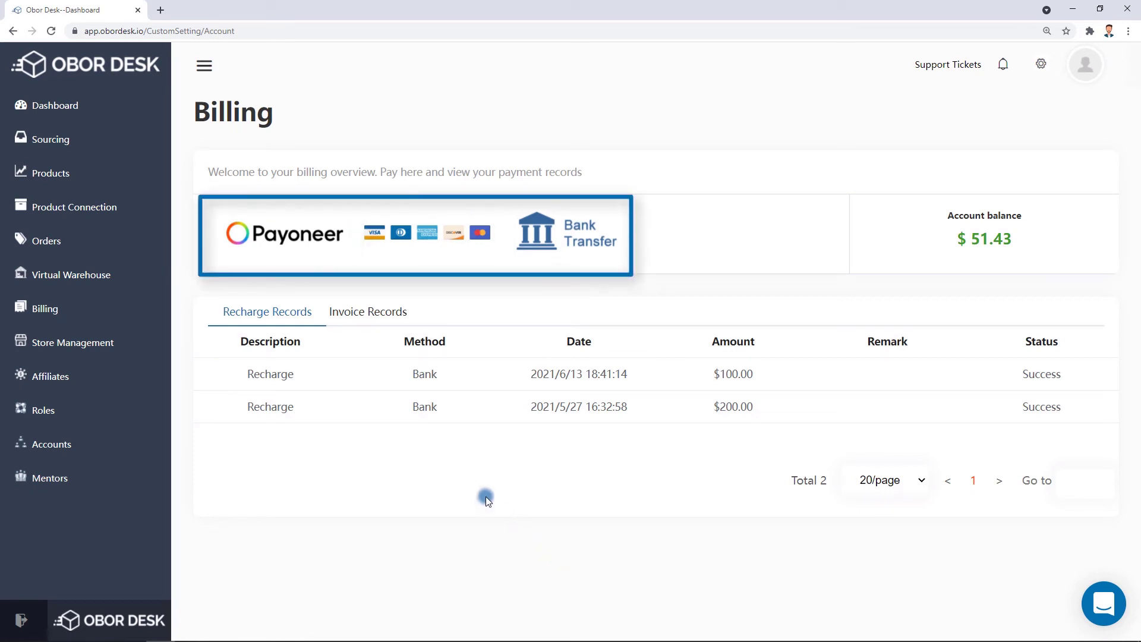
Look at the Payoneer top-up form, then the bank transfer details, keeping USD as currency.
left_click(315, 249)
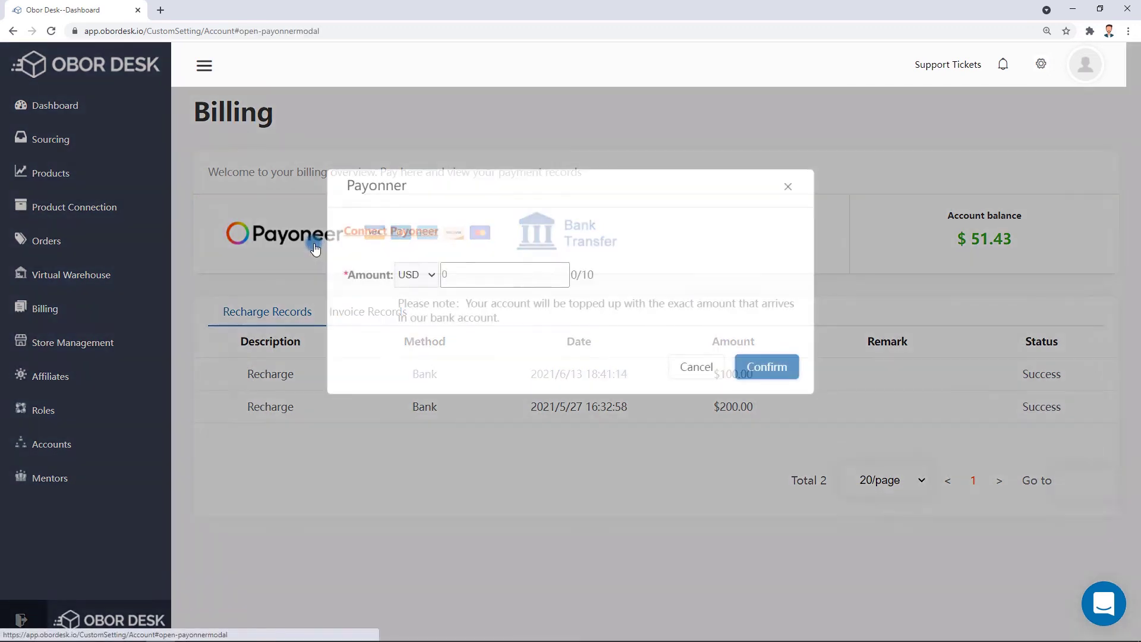
left_click(503, 279)
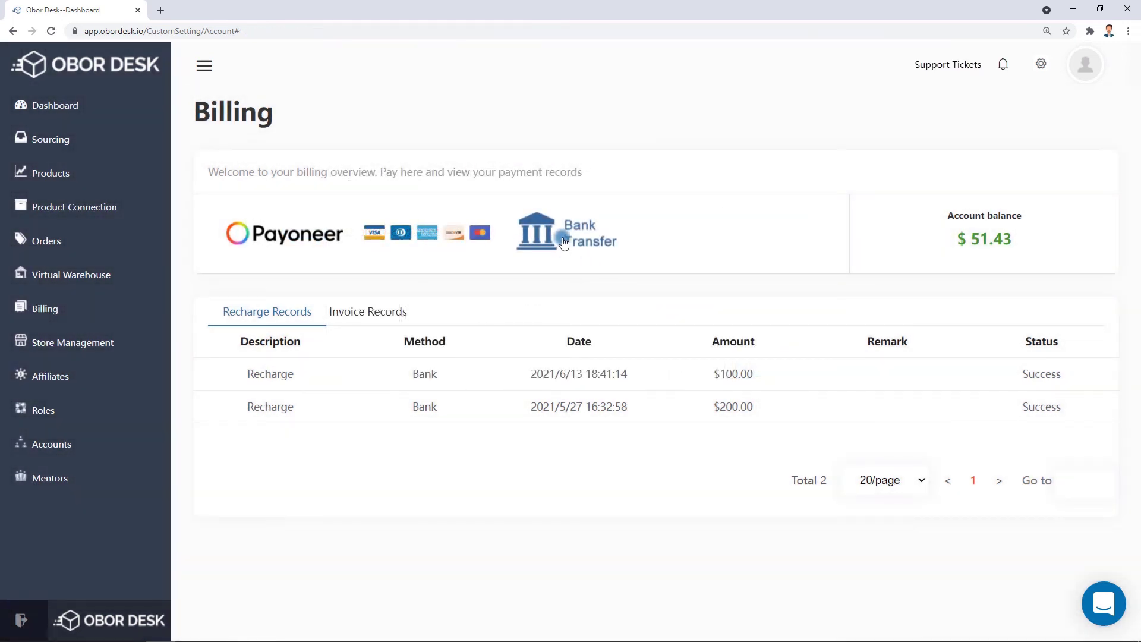
left_click(563, 240)
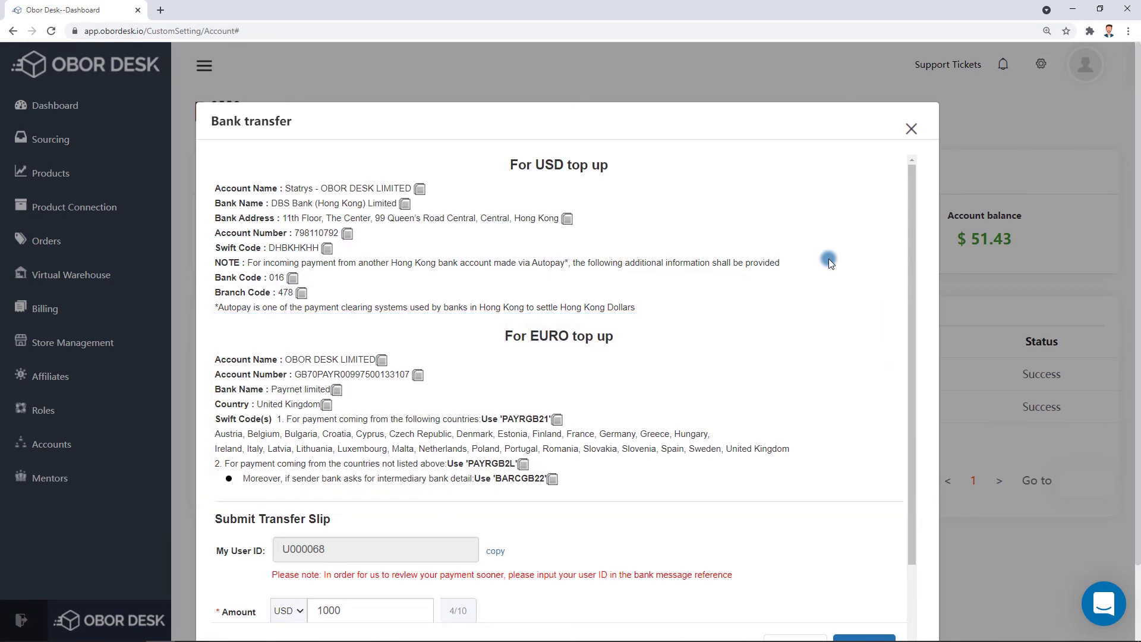
scroll(828, 261, "down", 3)
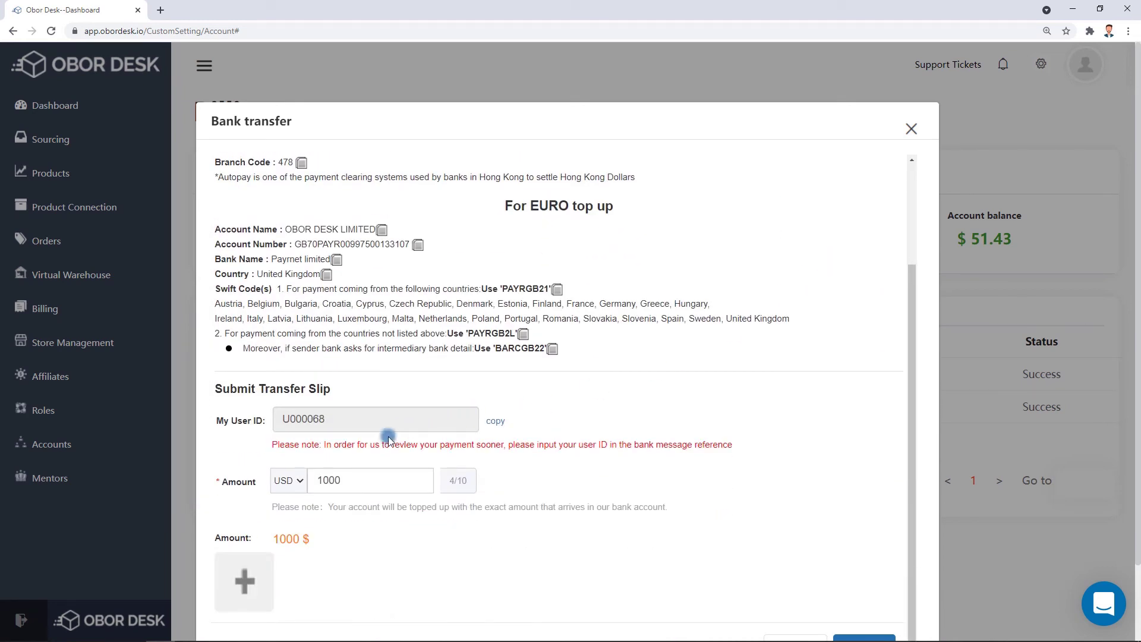
left_click(293, 482)
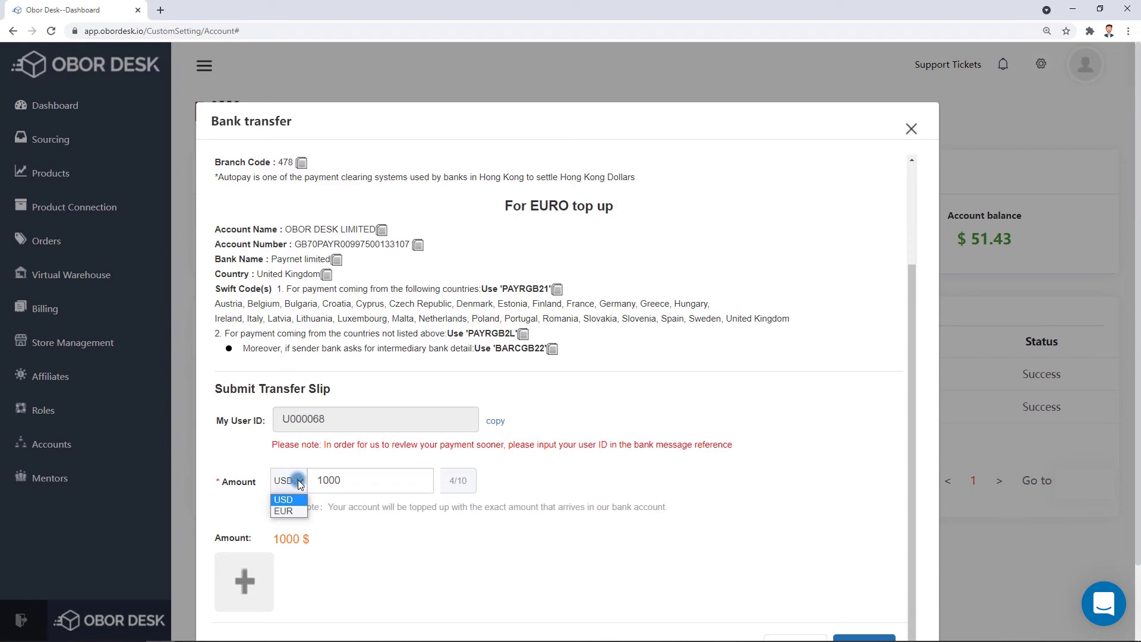
left_click(360, 481)
Try the transfer slip upload, close the form unsubmitted, and show Invoice Records.
scroll(743, 411, "down", 2)
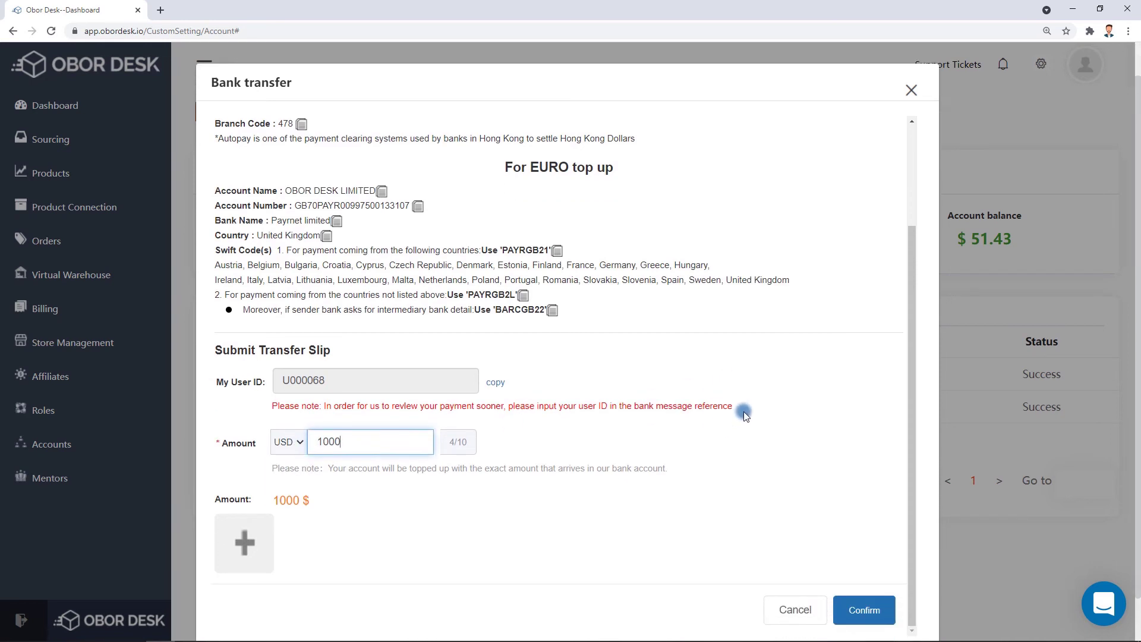
left_click(255, 495)
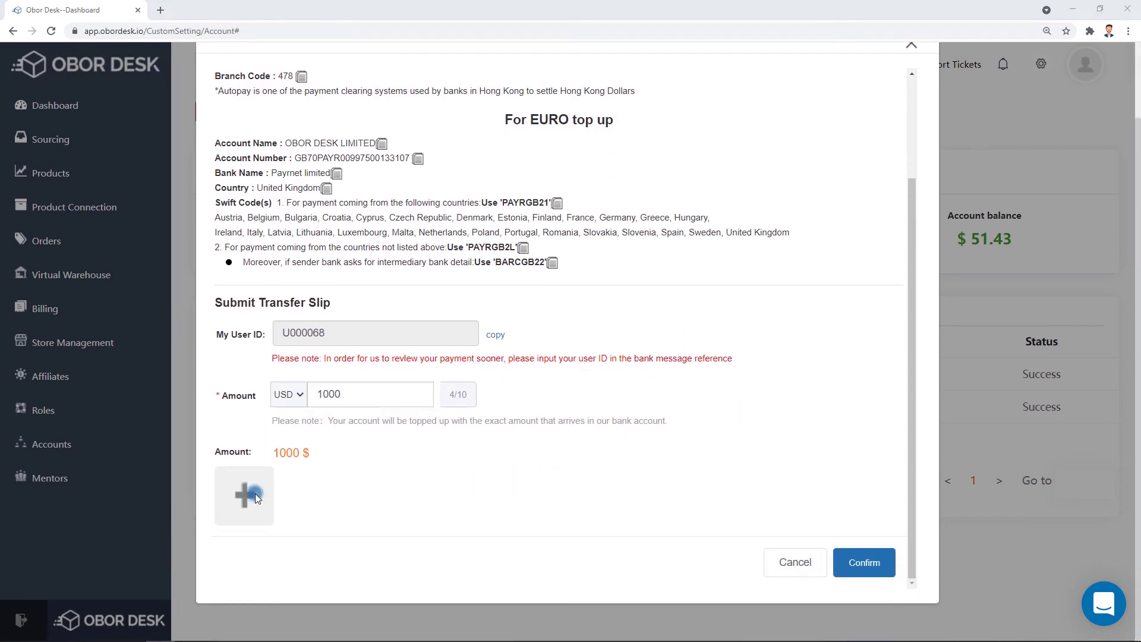
left_click(1015, 275)
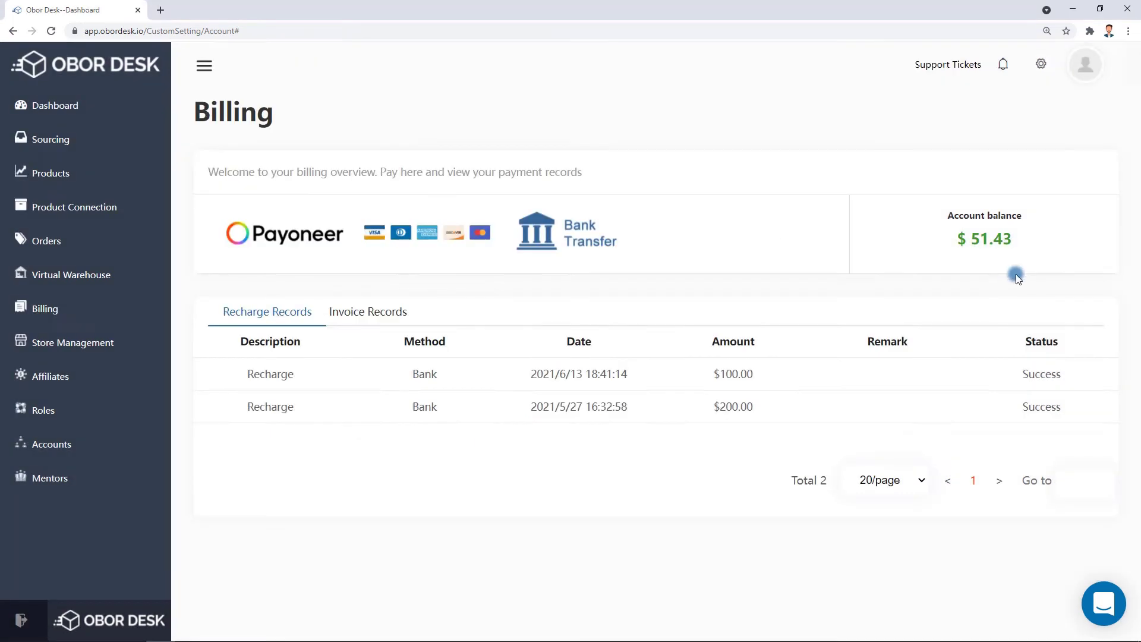
left_click(391, 320)
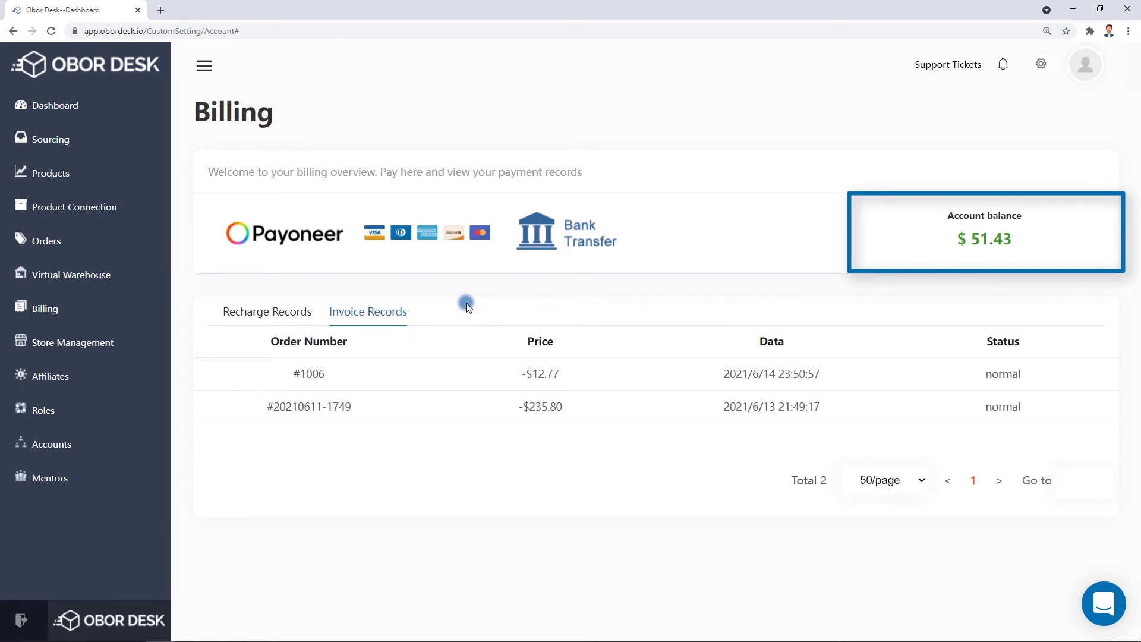
Assign Clothing Shipping ($5.32) to the first dropshipping order and pay it.
left_click(47, 241)
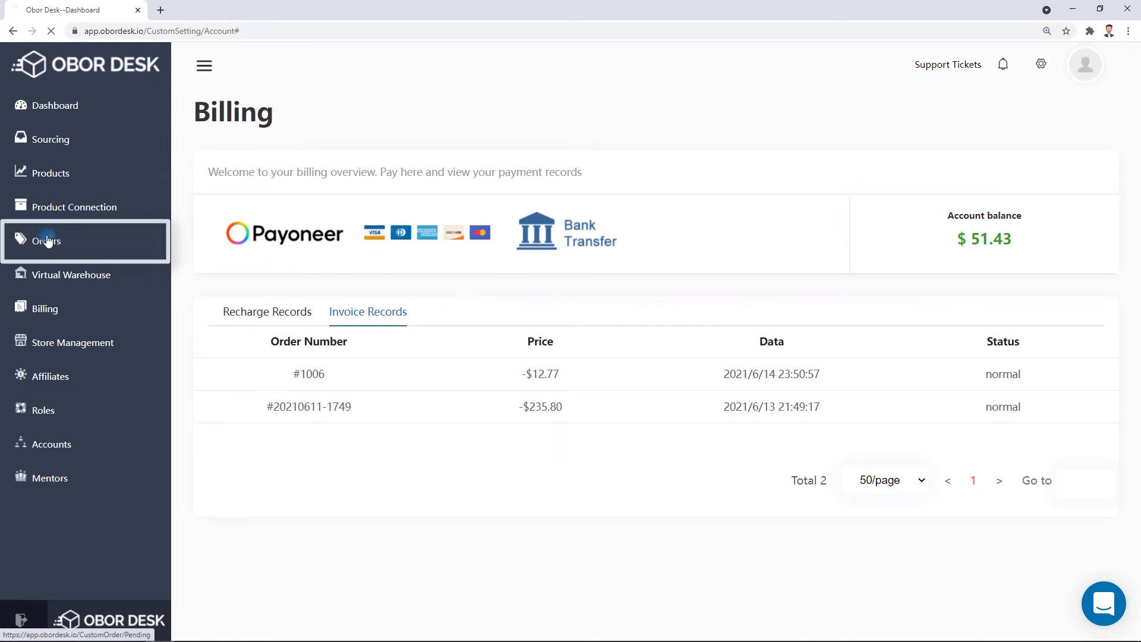
scroll(1077, 307, "down", 1)
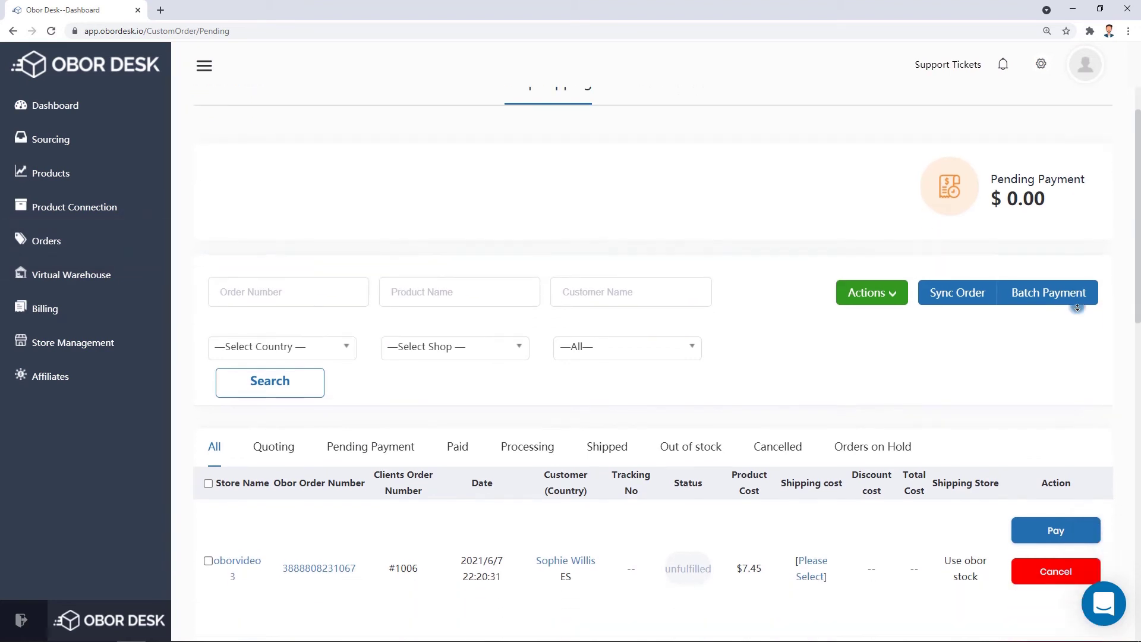
scroll(1078, 307, "down", 5)
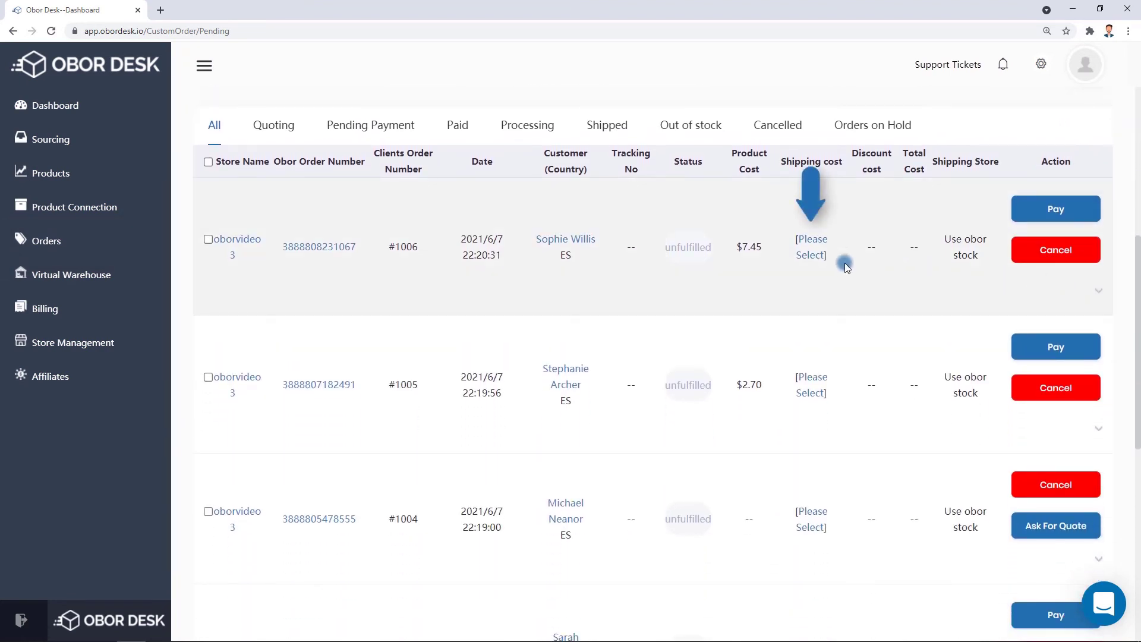
left_click(813, 250)
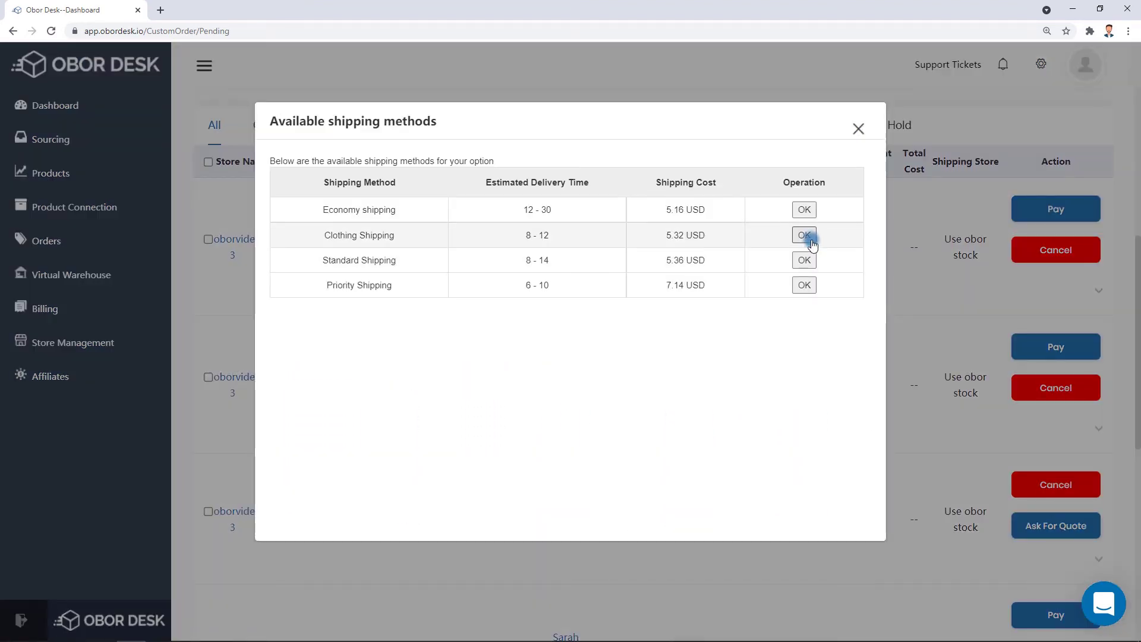
left_click(806, 236)
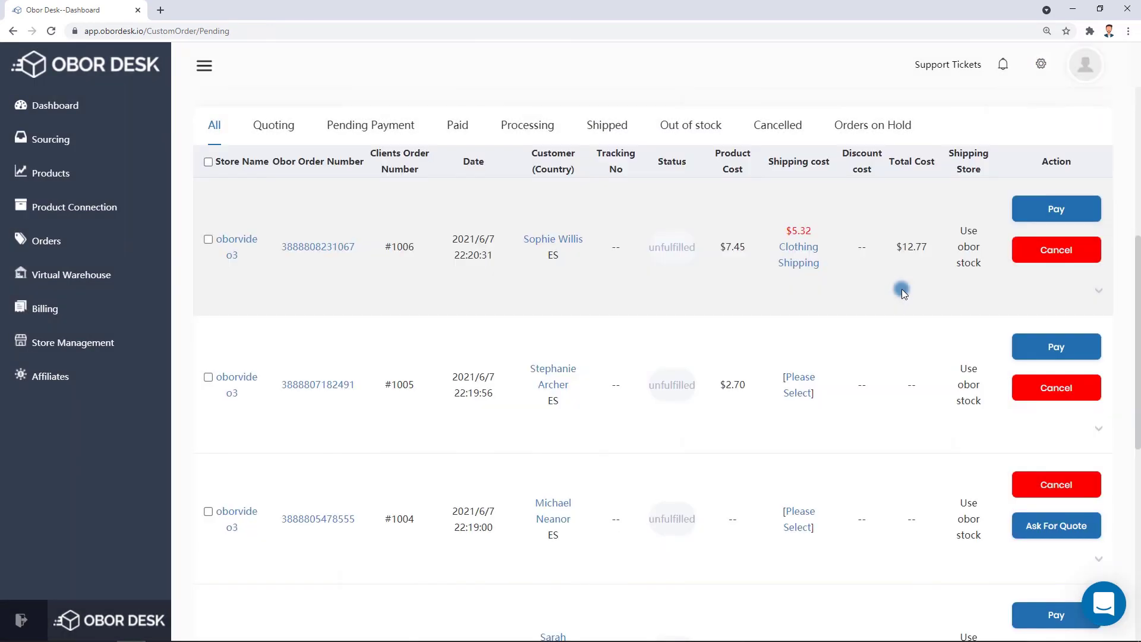
left_click(1051, 214)
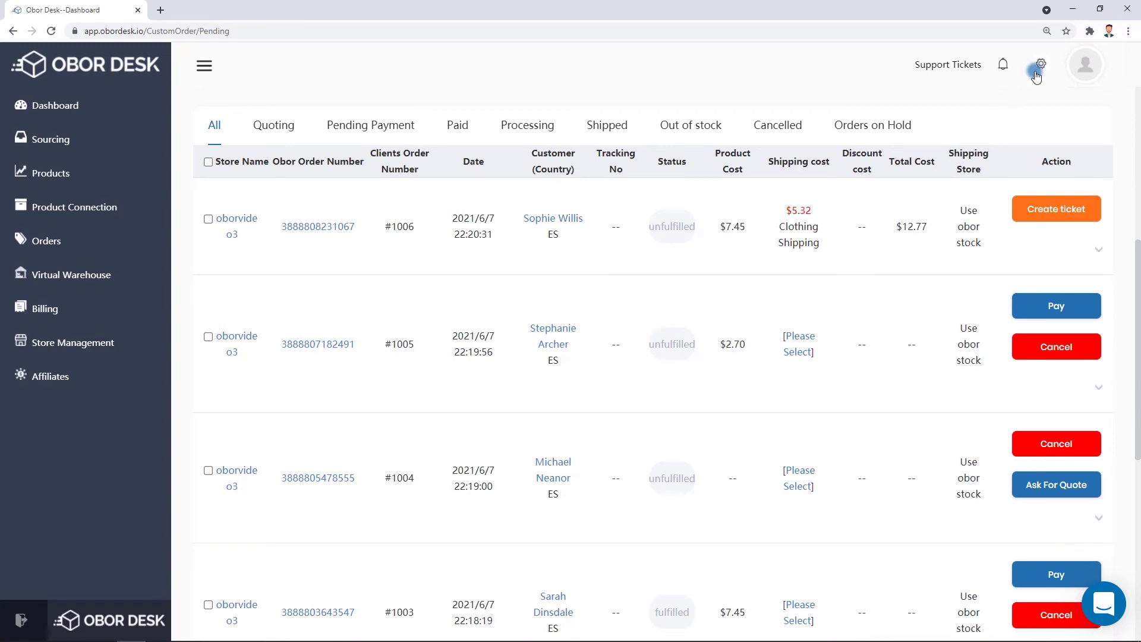
left_click(1017, 127)
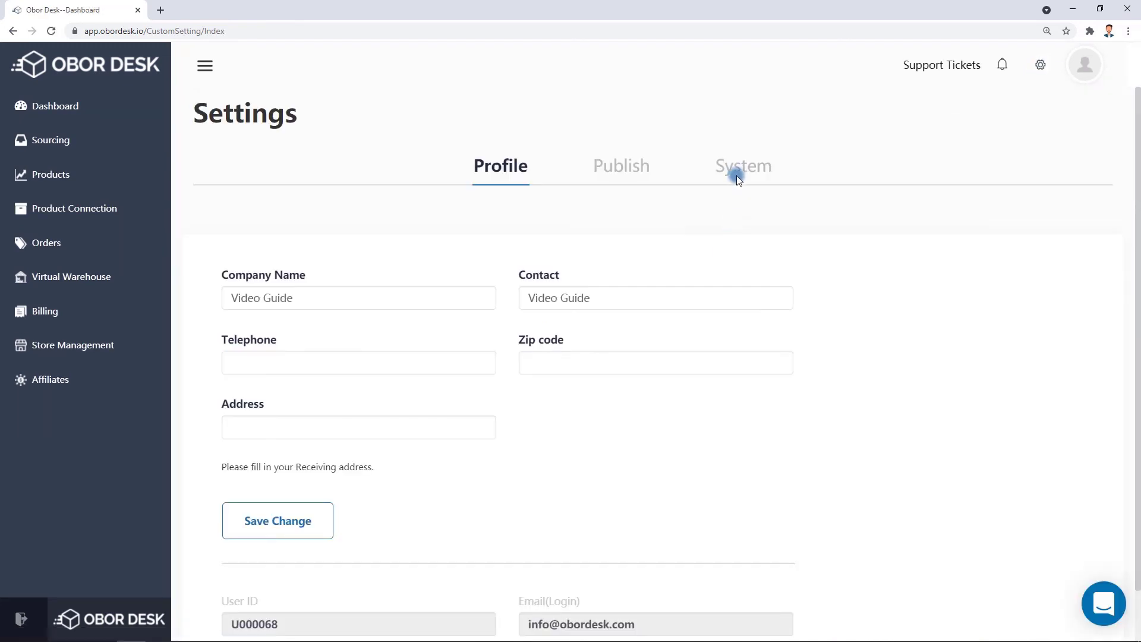
In System settings, give United States [US] the Standard Shipping - Battery Goods plan and enable Order Auto.
left_click(737, 174)
left_click(323, 306)
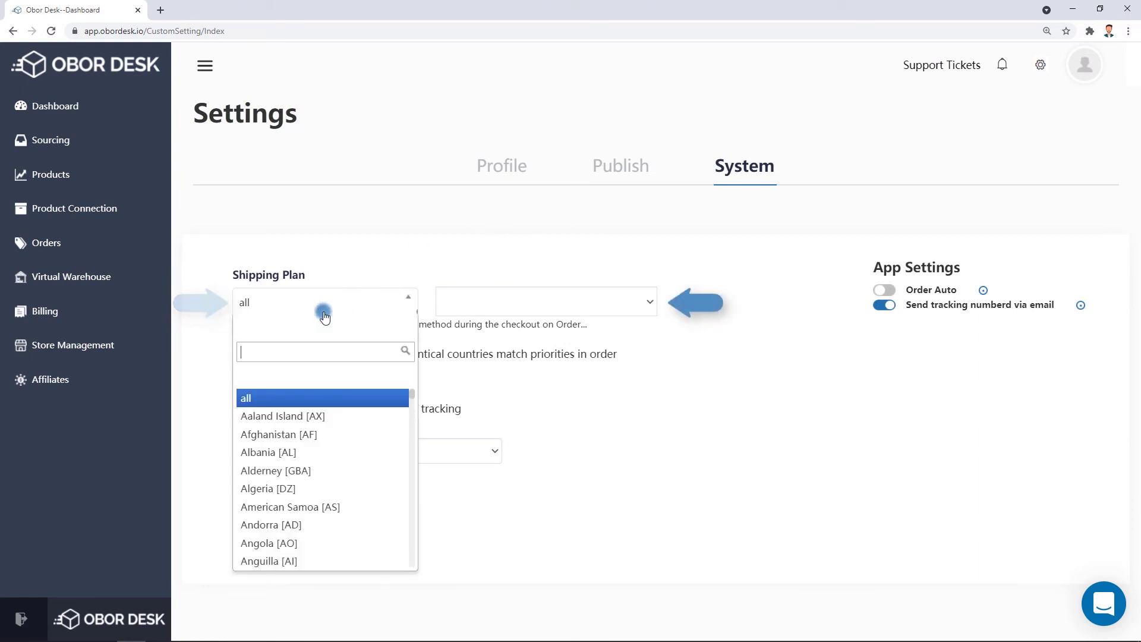
type("uni")
left_click(286, 470)
left_click(551, 297)
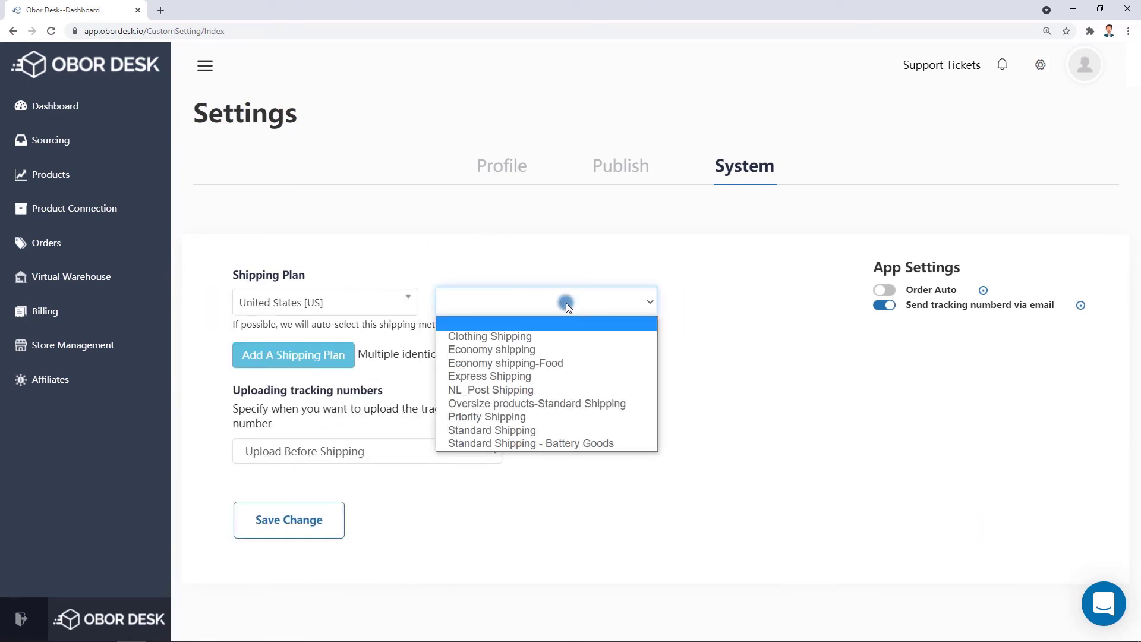
left_click(549, 443)
left_click(606, 473)
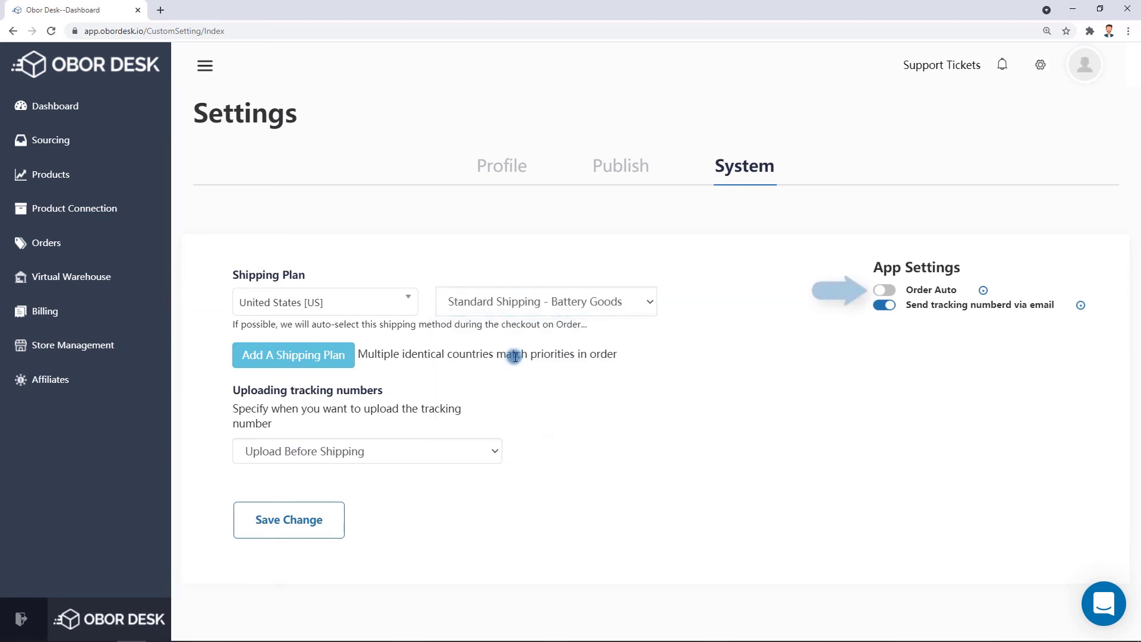
left_click(696, 346)
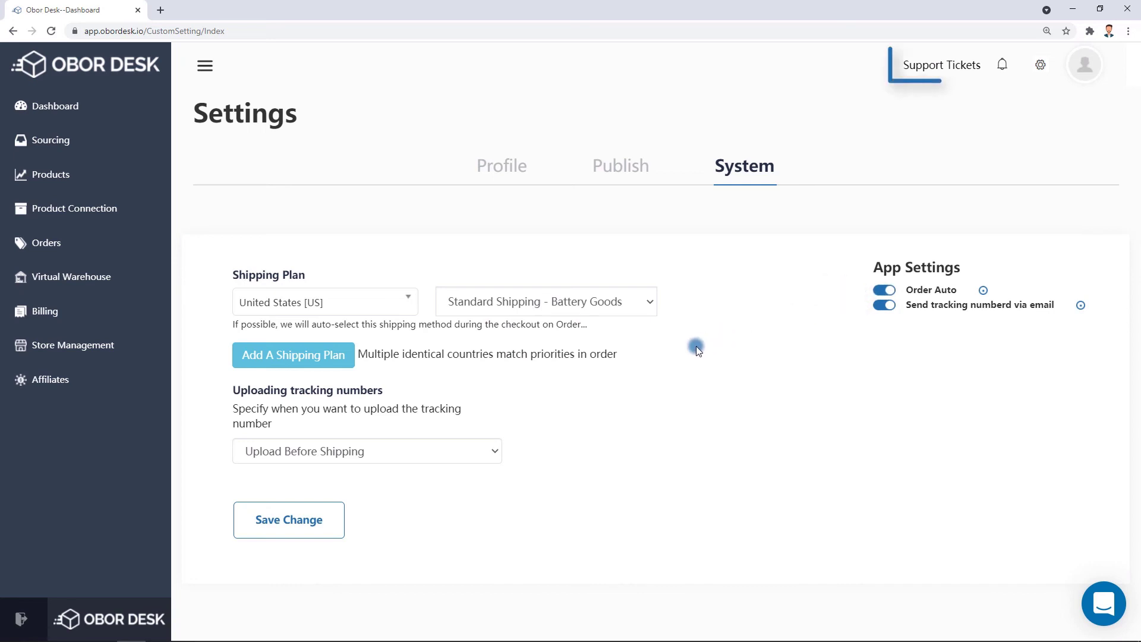
left_click(924, 66)
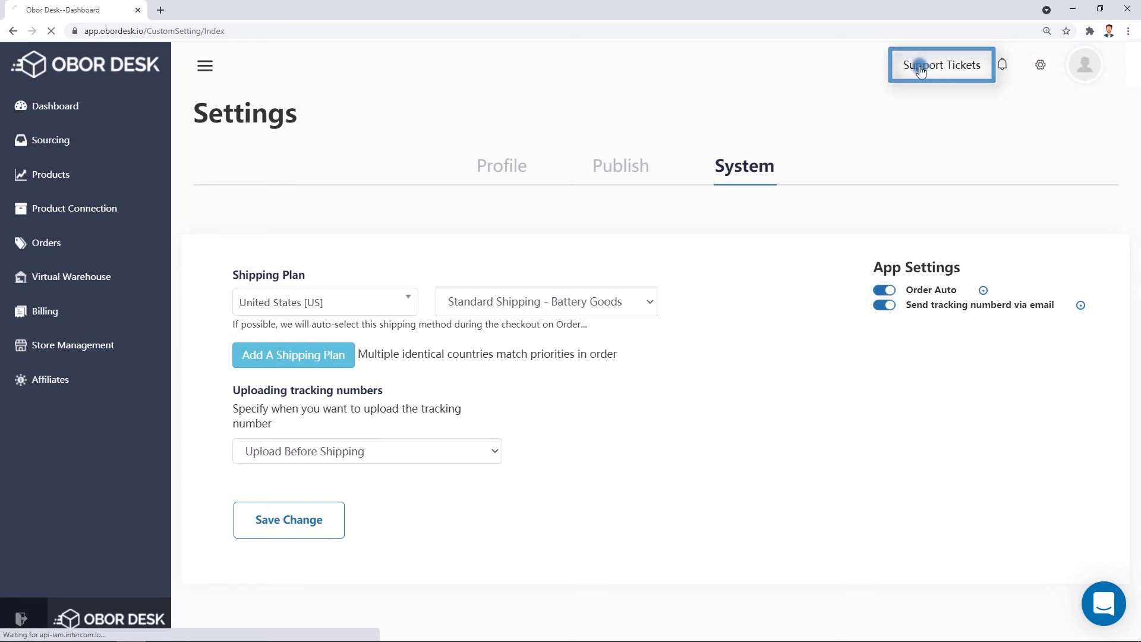
Look up the paid order by its order number in a new support ticket and start filing a question about it.
left_click(1056, 189)
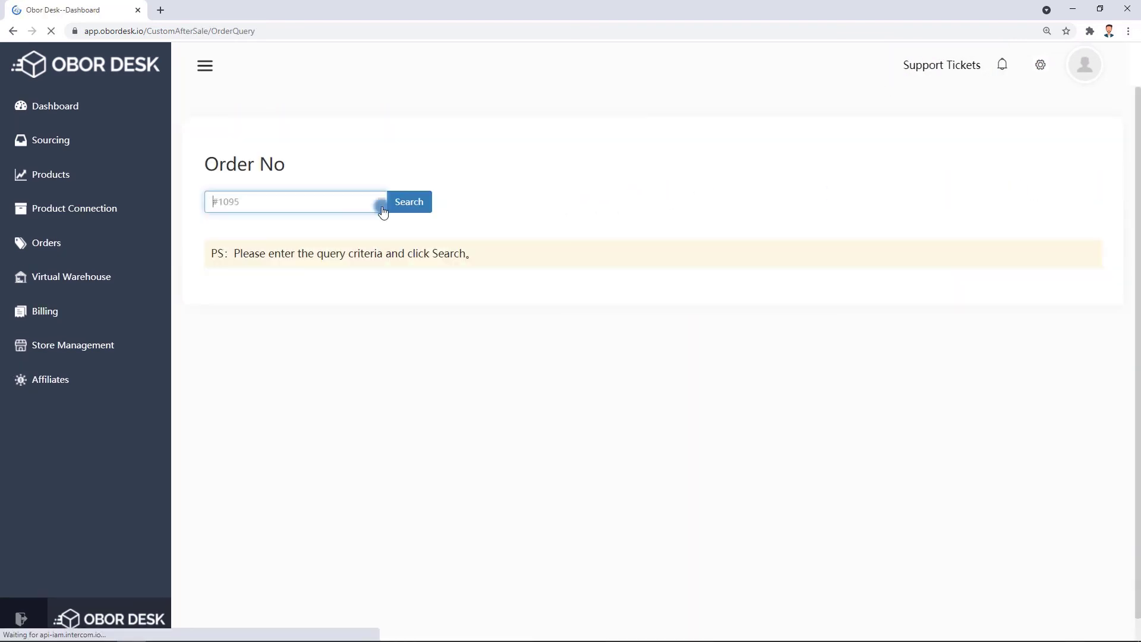
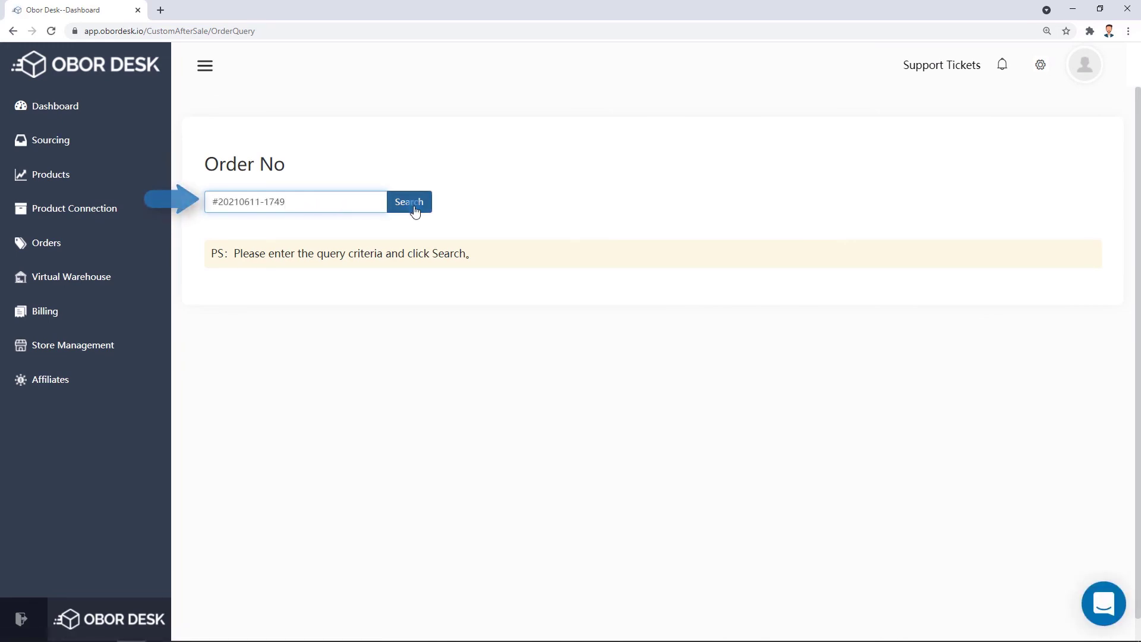
left_click(410, 204)
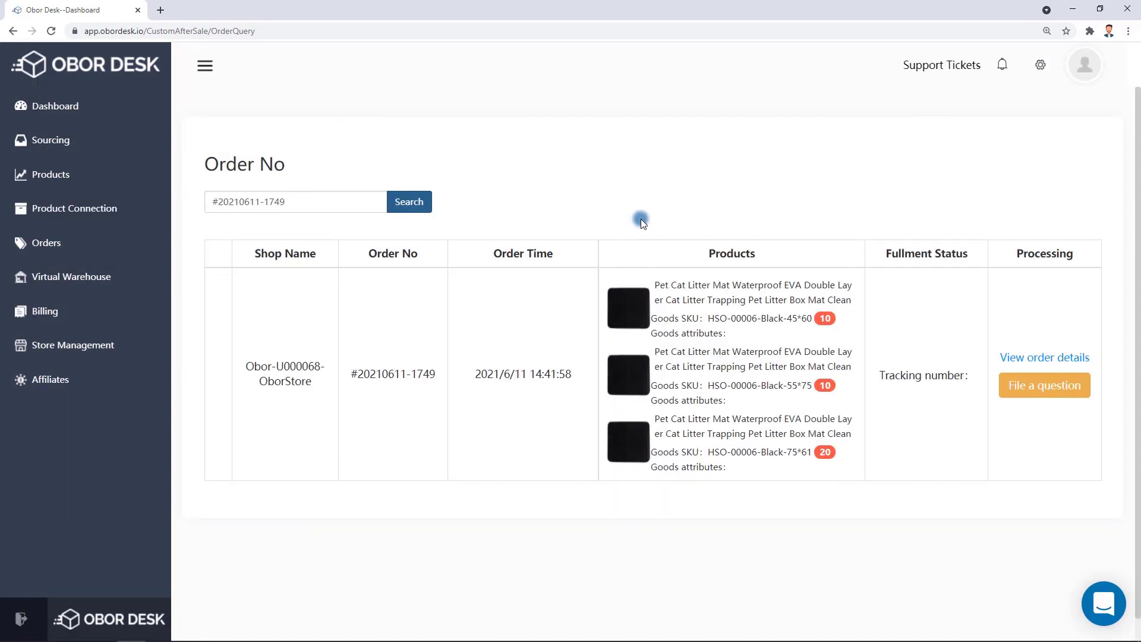
left_click(1044, 385)
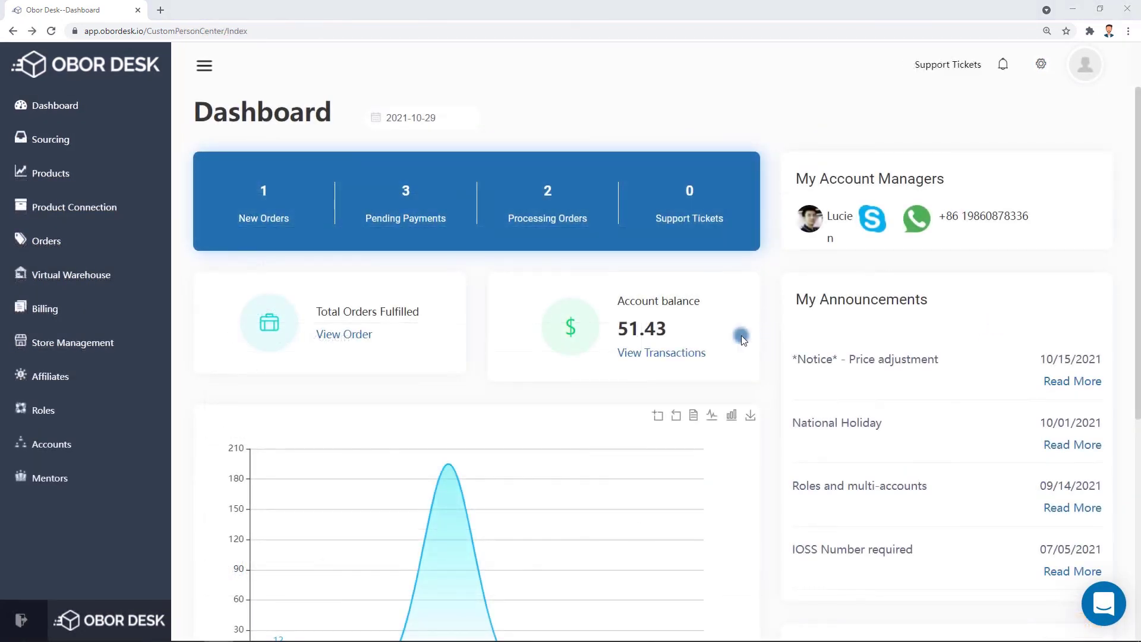
Copy the affiliate referral sign-up link and check the empty $0.00 commission record, then bring up Roles.
left_click(47, 376)
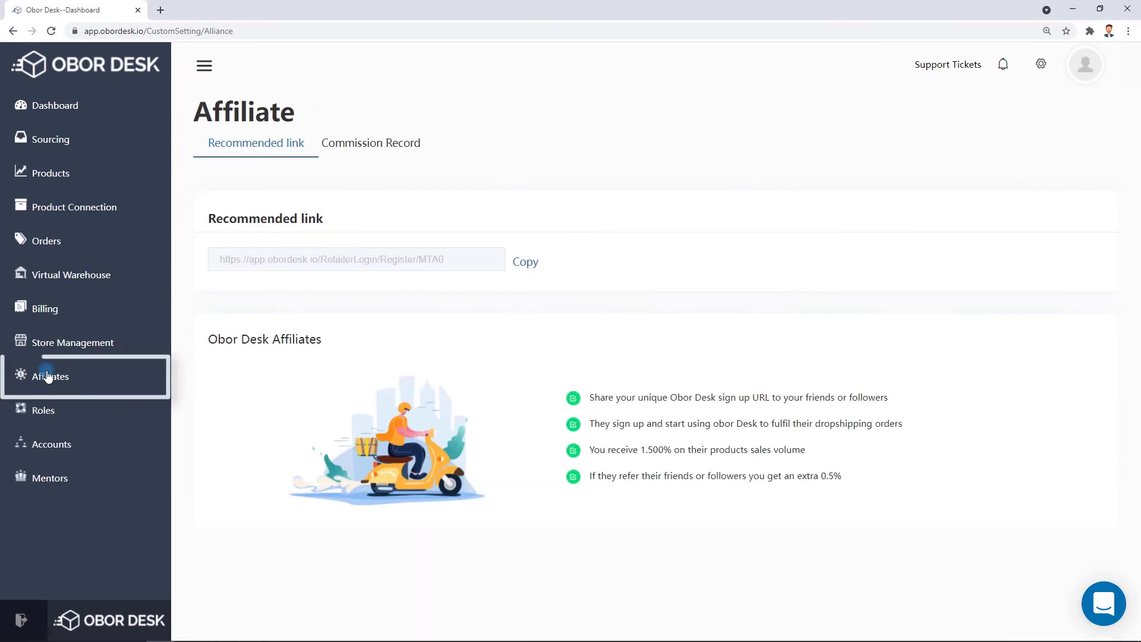
left_click(523, 262)
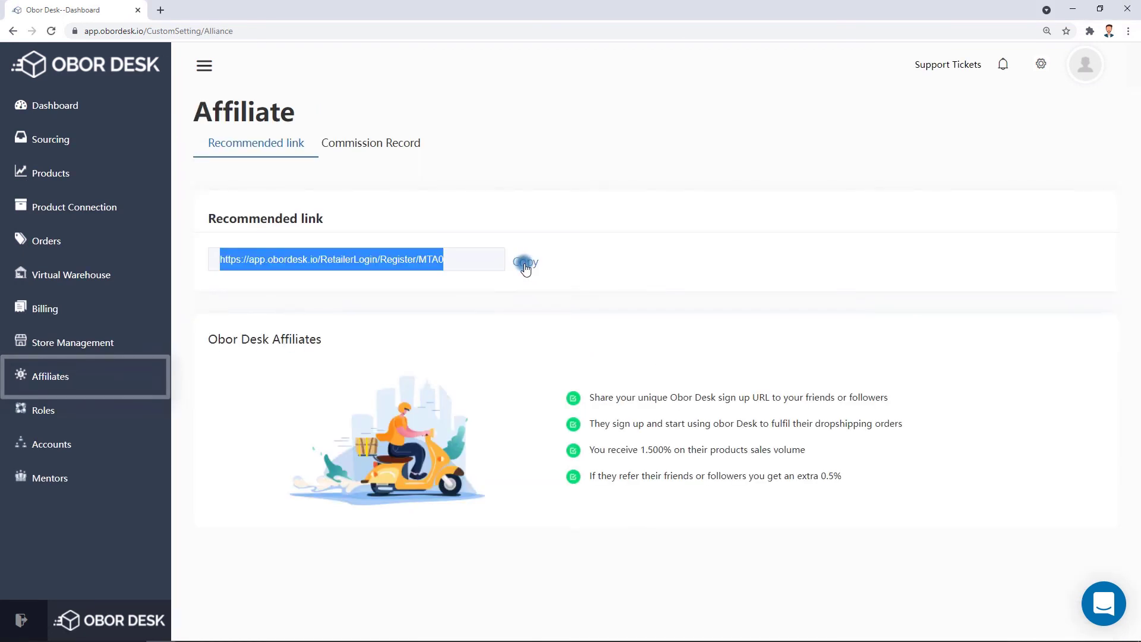
left_click(595, 281)
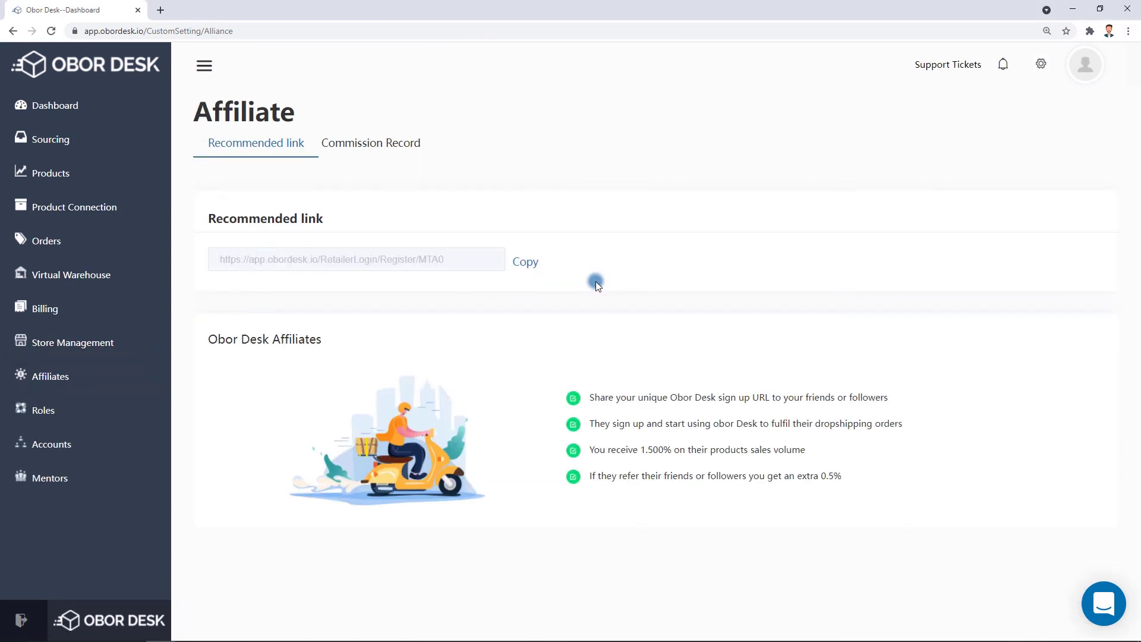
left_click(376, 150)
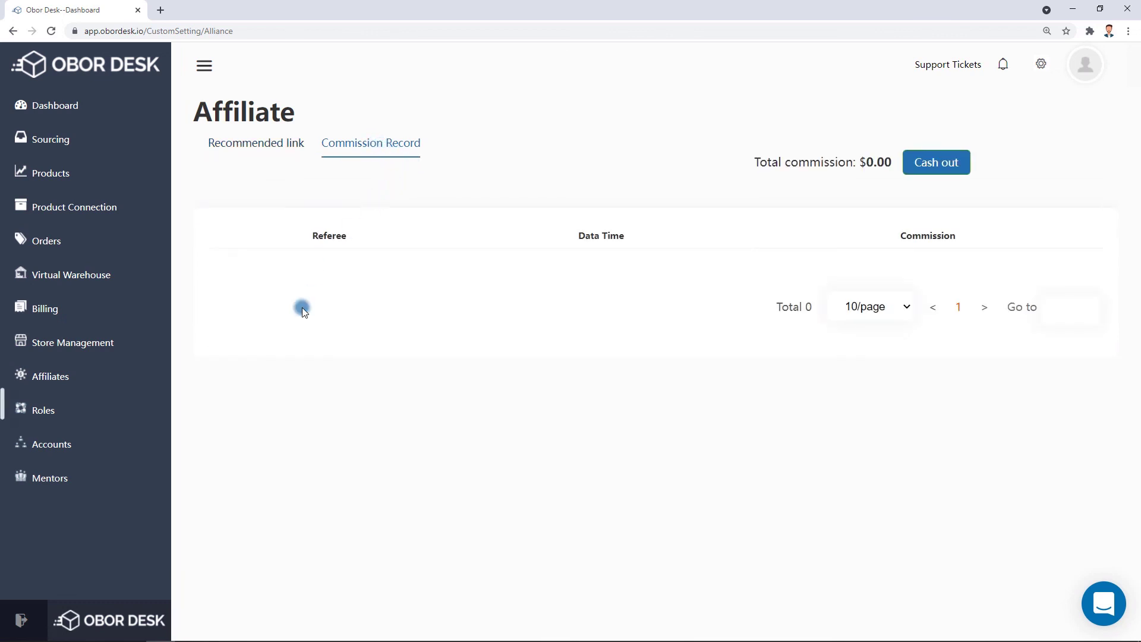
left_click(51, 411)
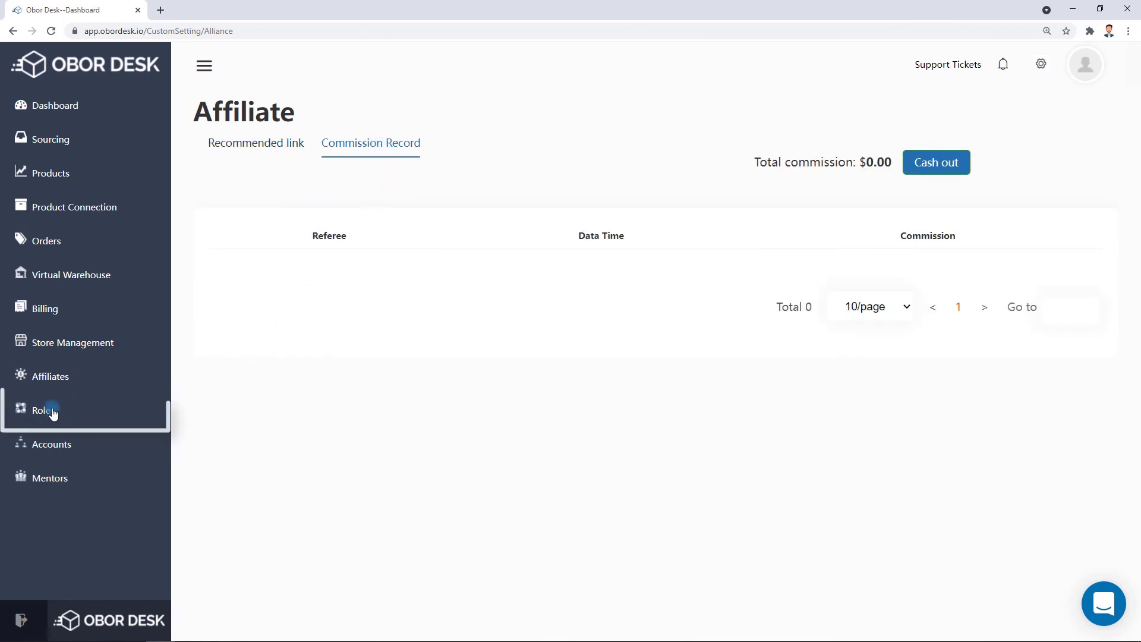
Create a 'Manager' role with Billing, Affiliate and Virtual Warehouse permissions.
left_click(761, 406)
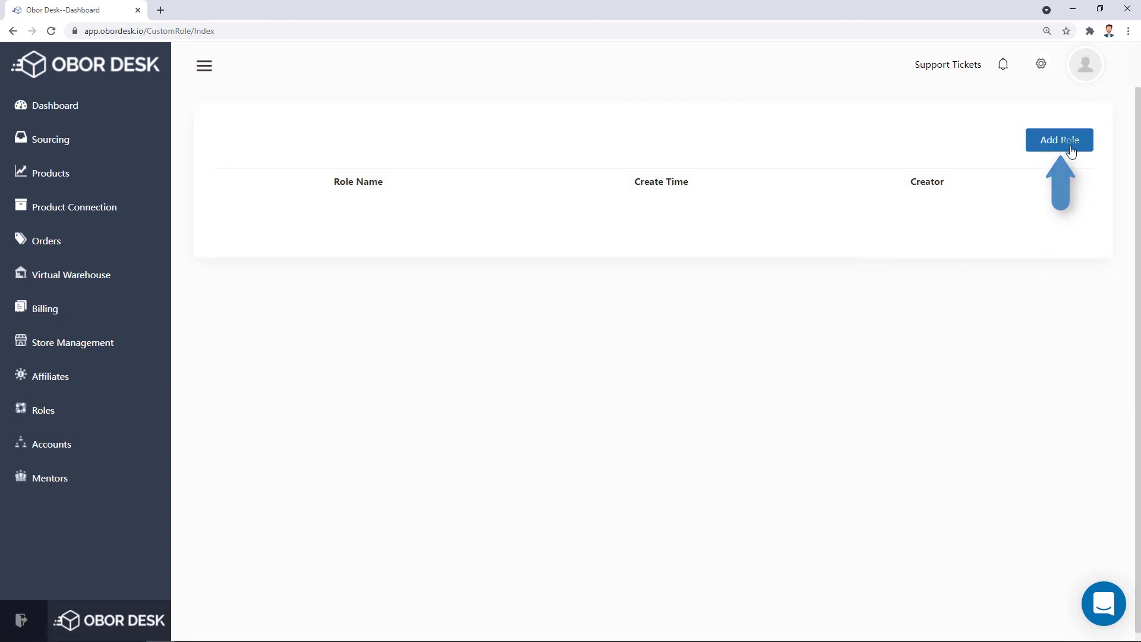
left_click(1071, 151)
type("Manager")
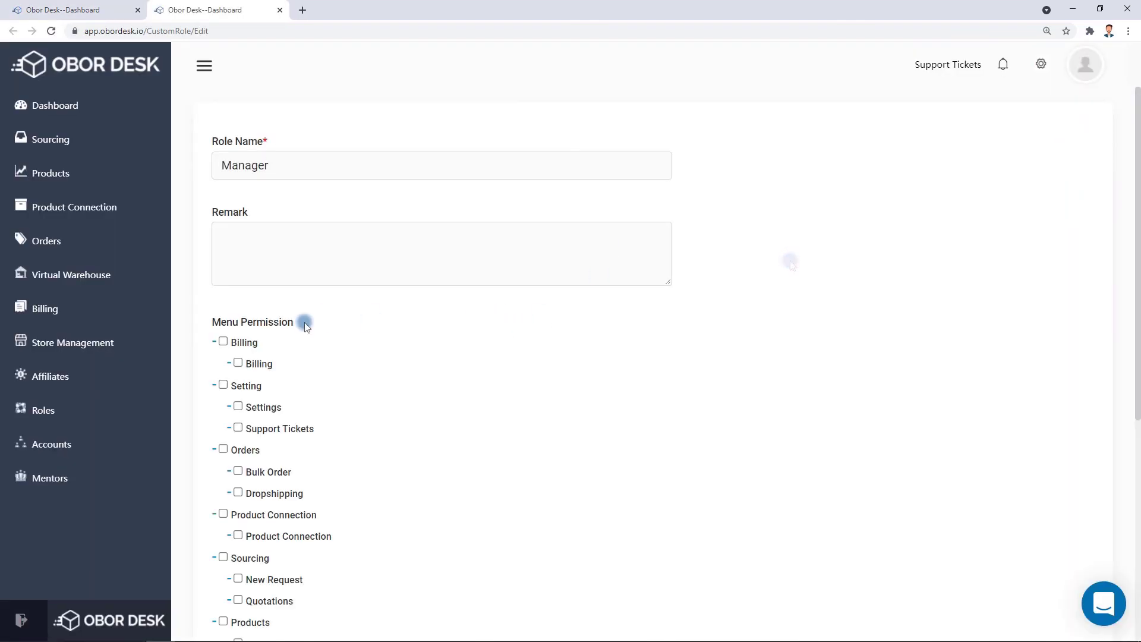
left_click(223, 341)
scroll(901, 441, "down", 6)
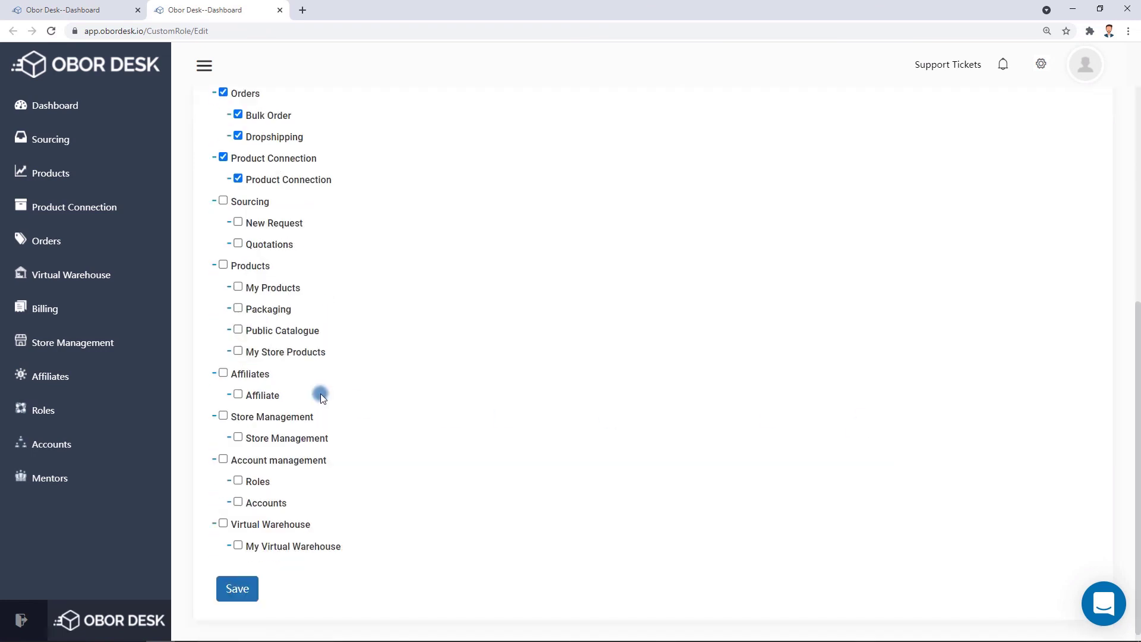
left_click(223, 373)
left_click(221, 523)
left_click(237, 589)
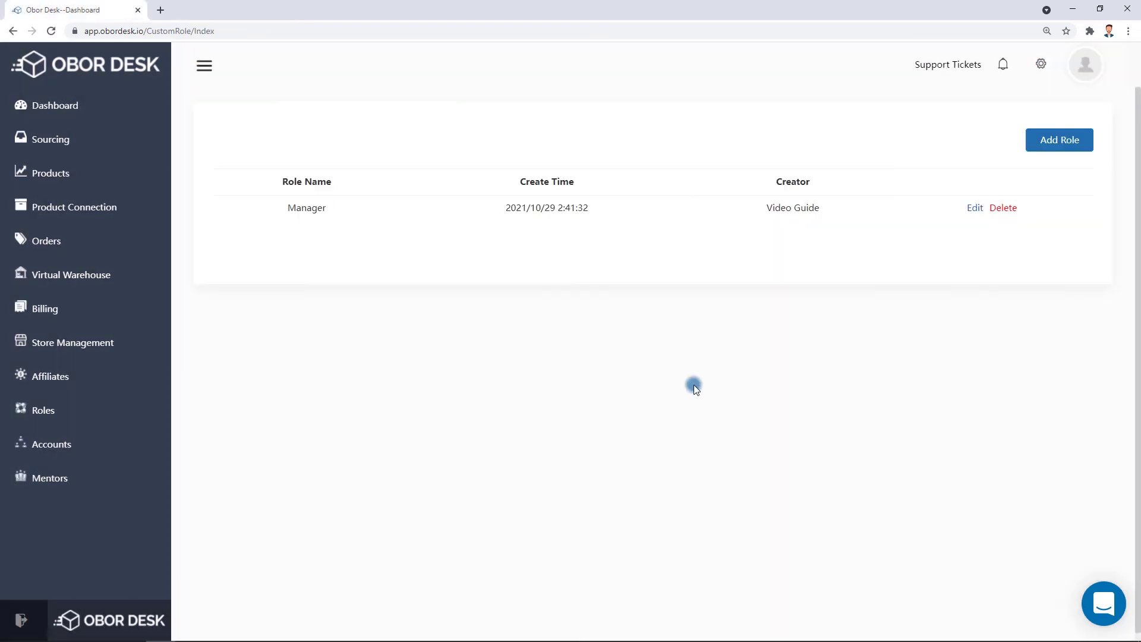
Add a new salesperson sub-account user under Accounts.
left_click(60, 444)
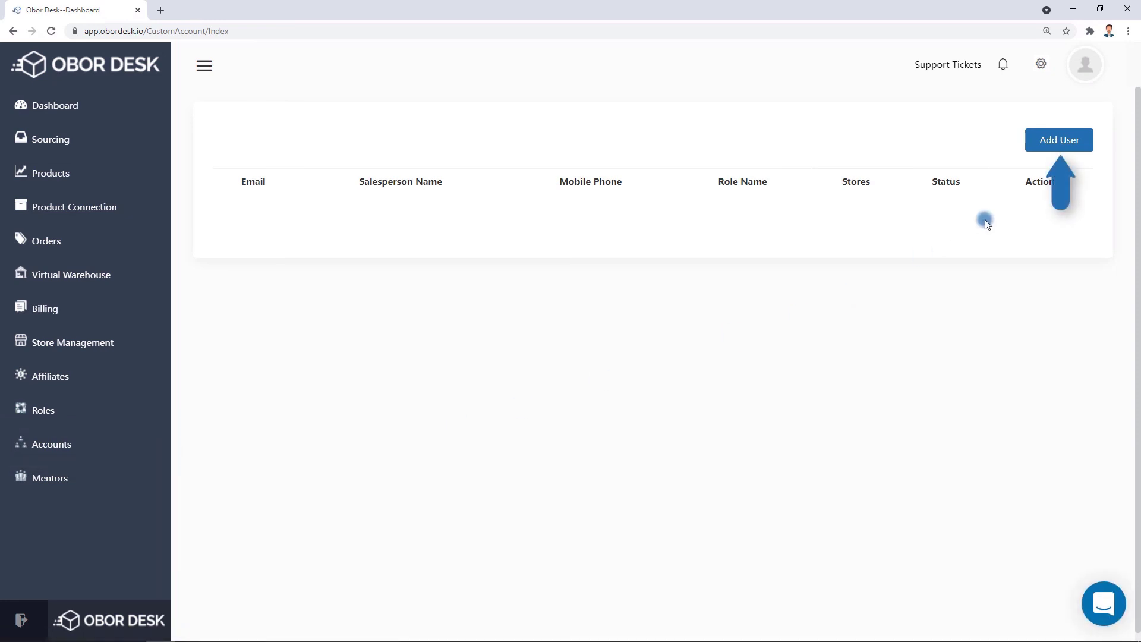
left_click(1058, 141)
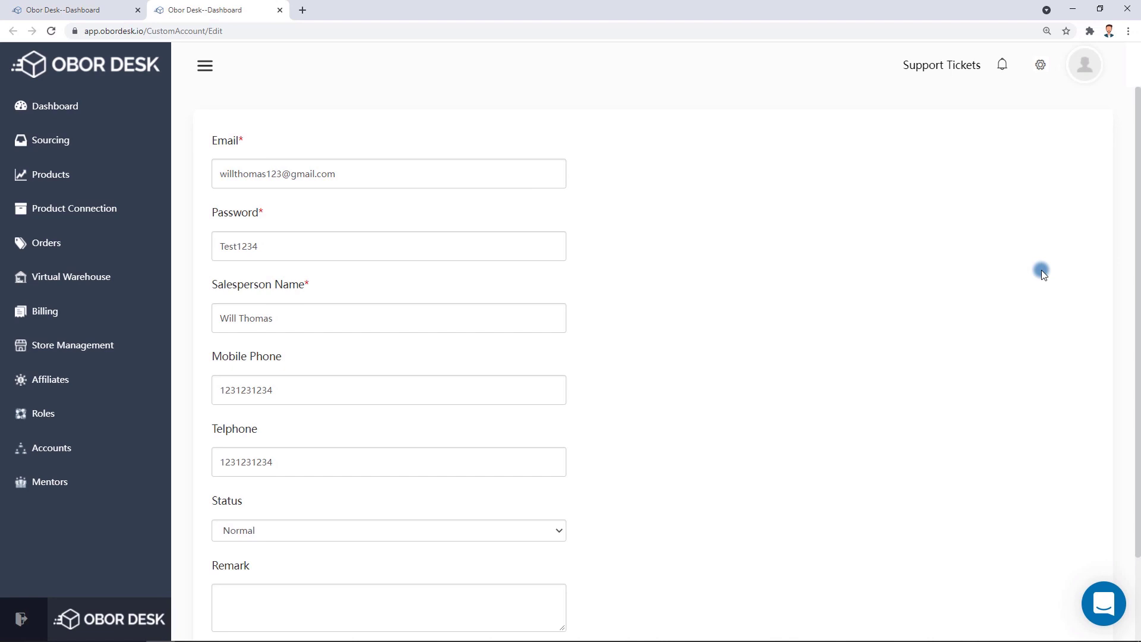
scroll(1041, 270, "down", 3)
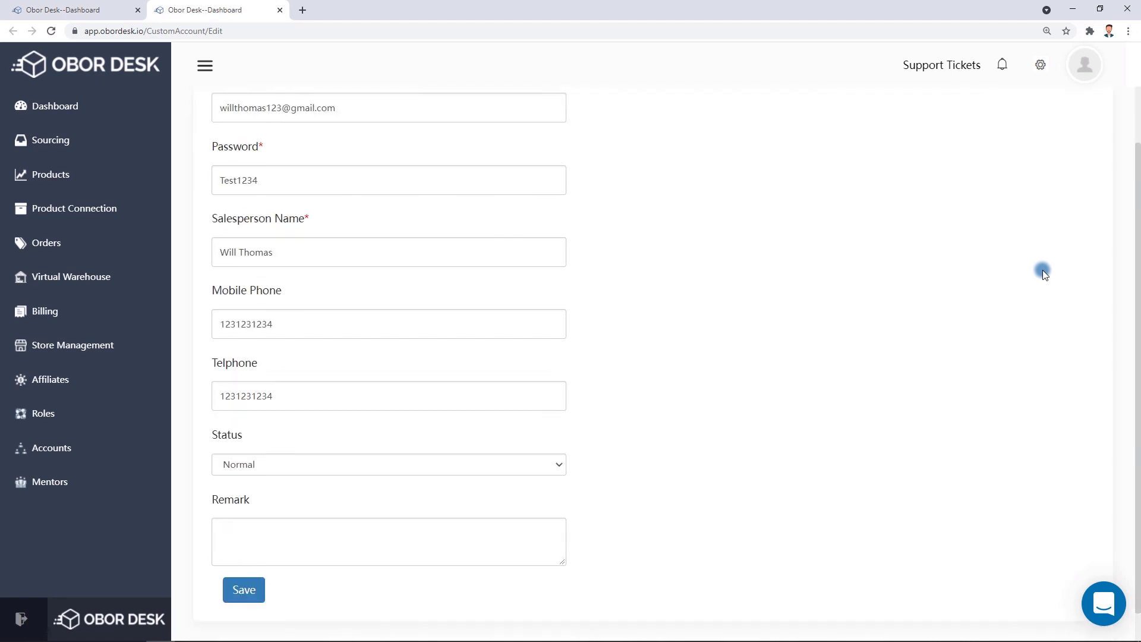
left_click(250, 557)
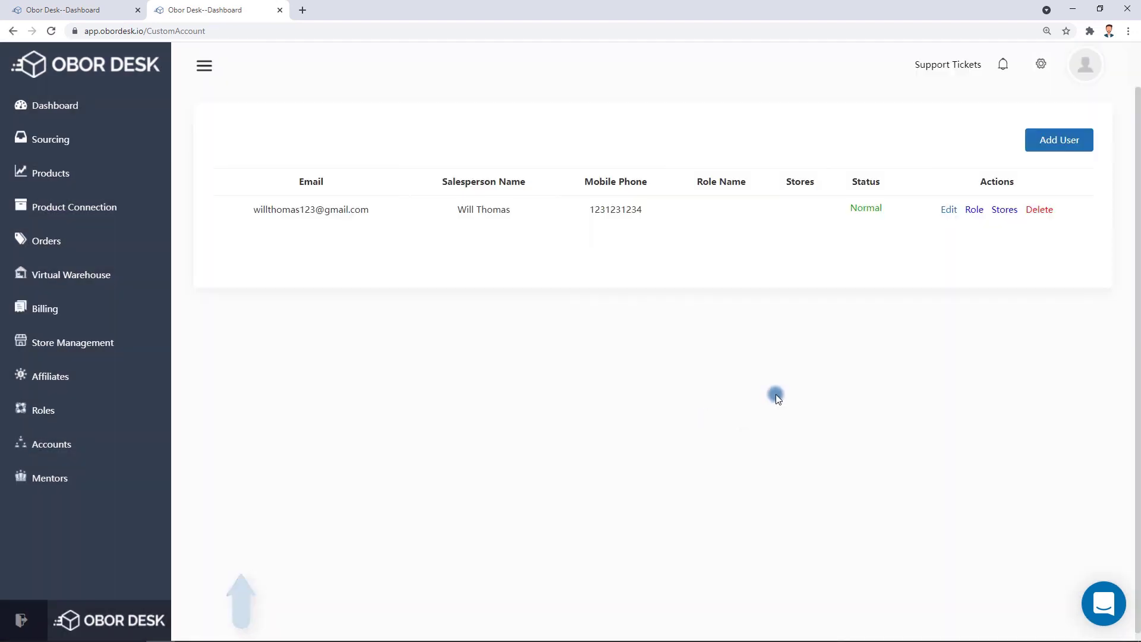
Assign the Manager role to the new sub-account user and save.
left_click(970, 211)
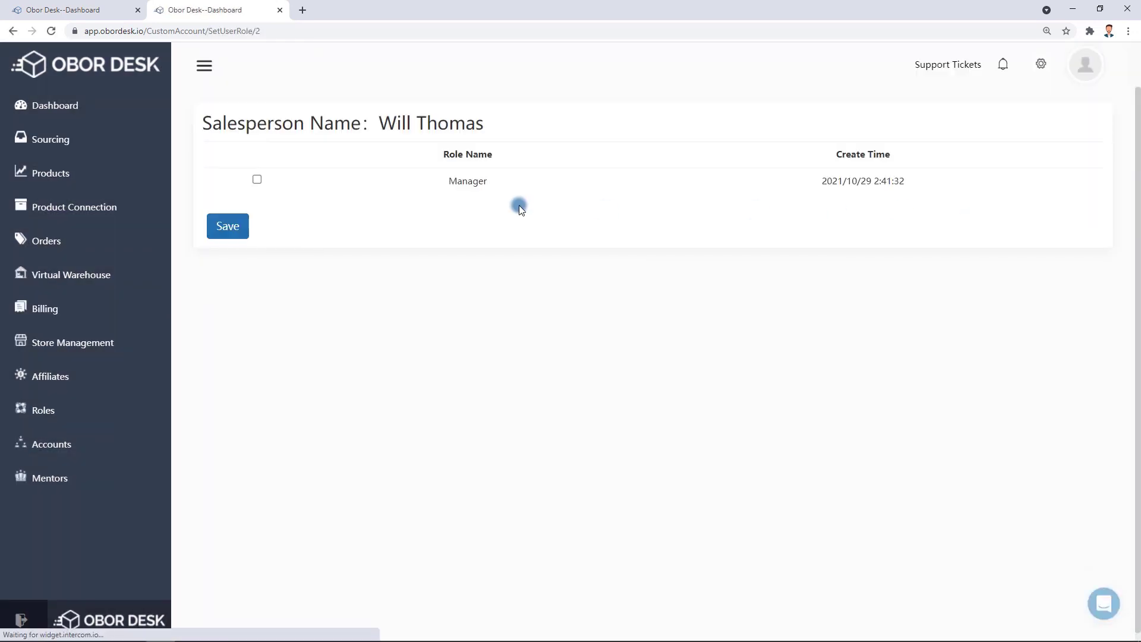
left_click(257, 179)
left_click(236, 231)
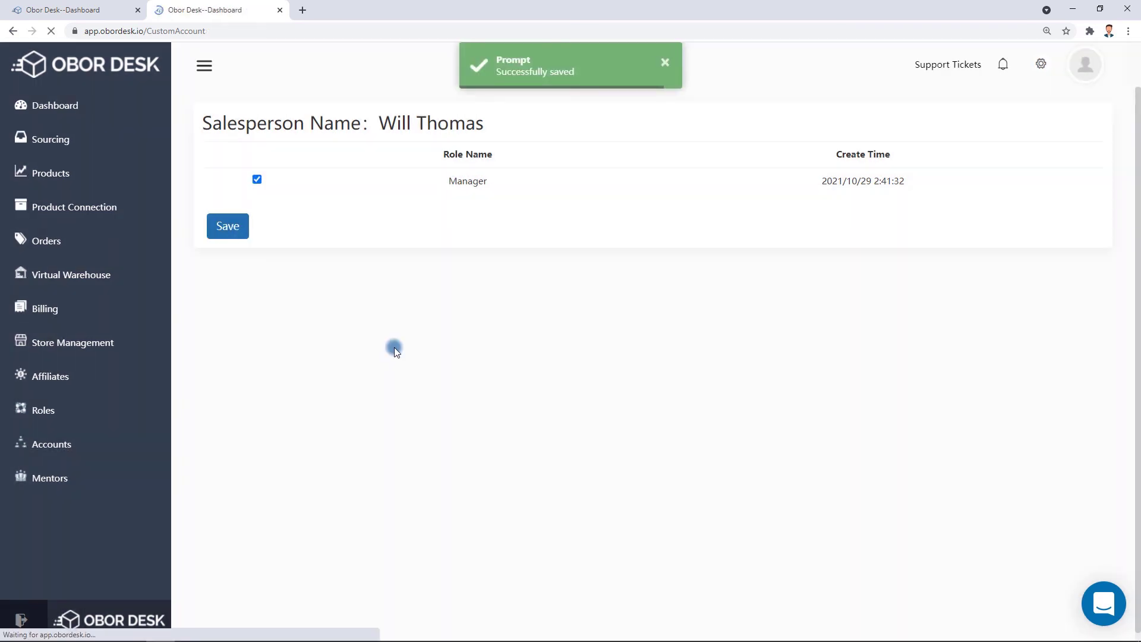
Open the Media Stellar partner page from the Marketing partners list on the Mentors page.
left_click(46, 476)
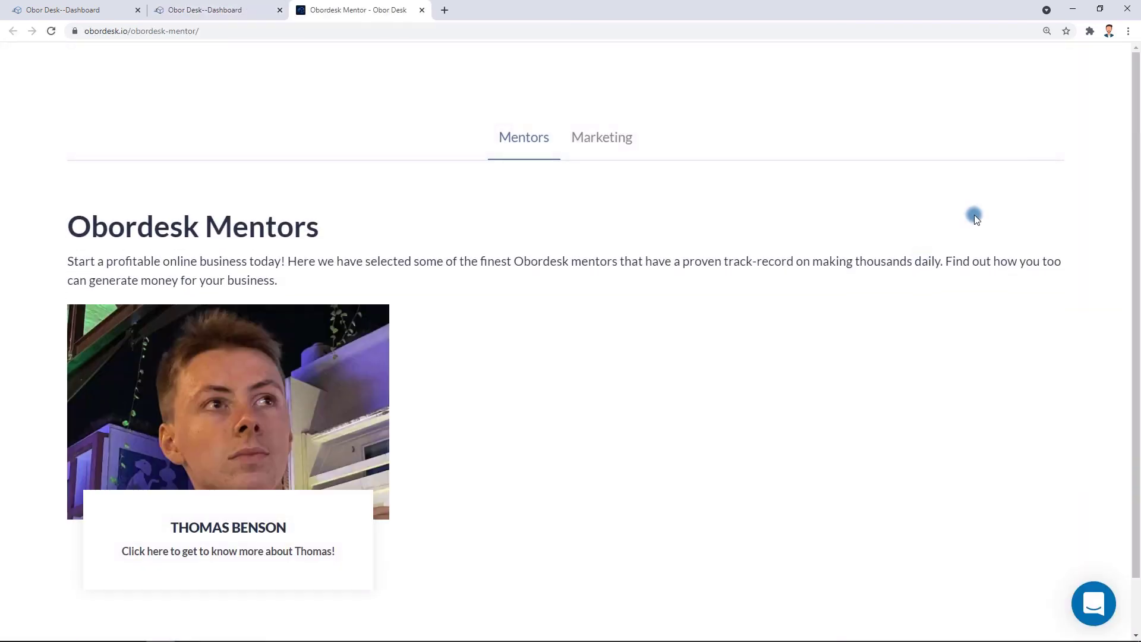
left_click(611, 144)
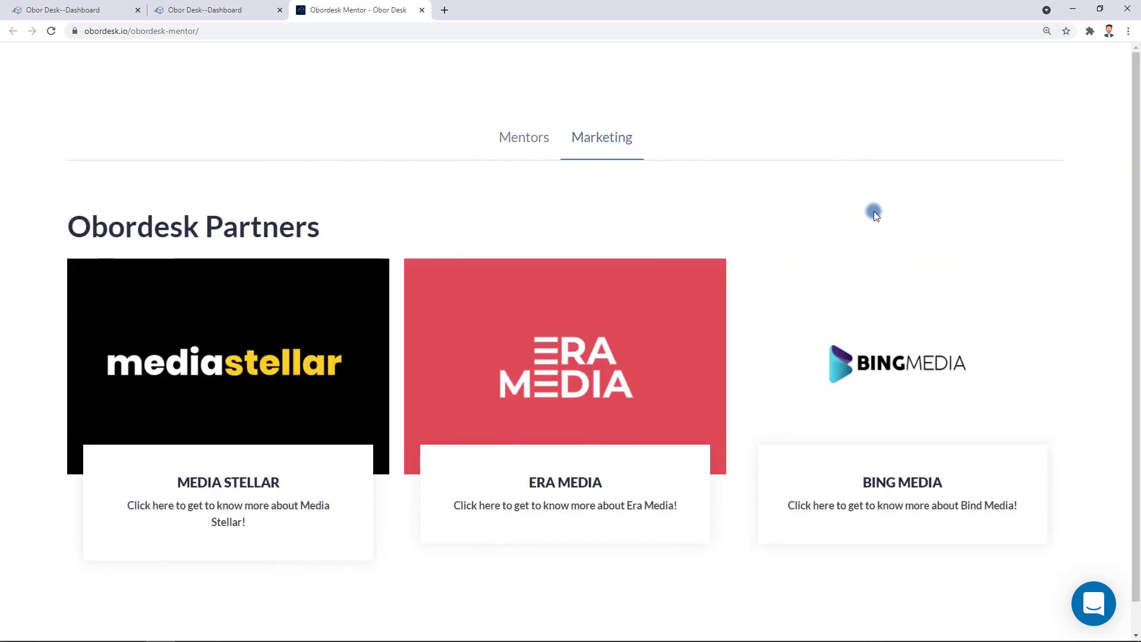
left_click(308, 365)
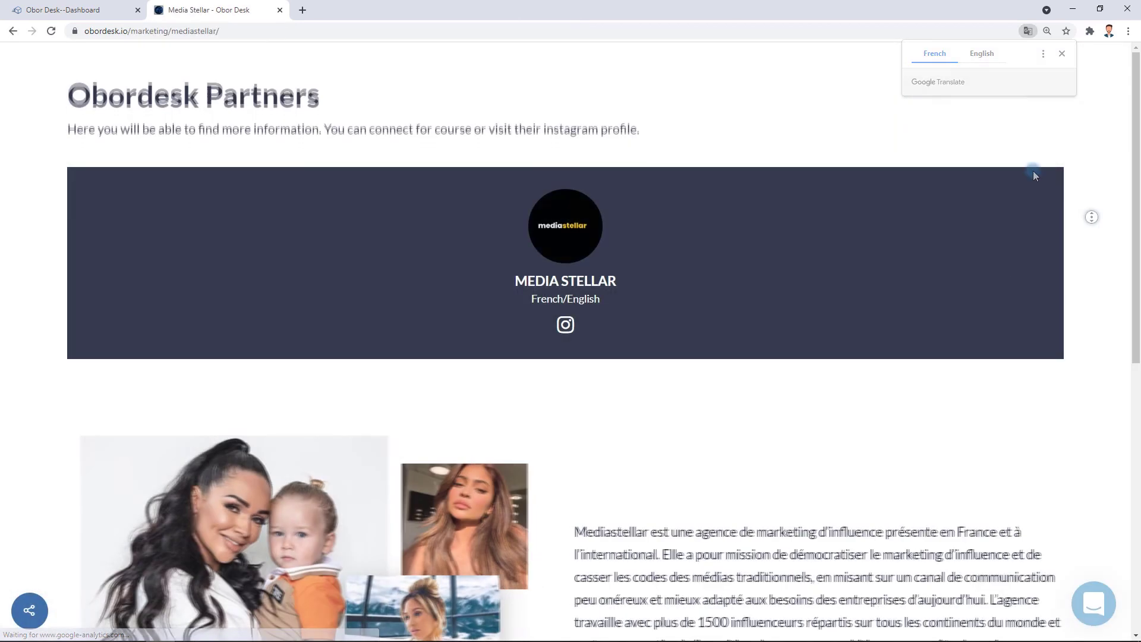
middle_click(1094, 260)
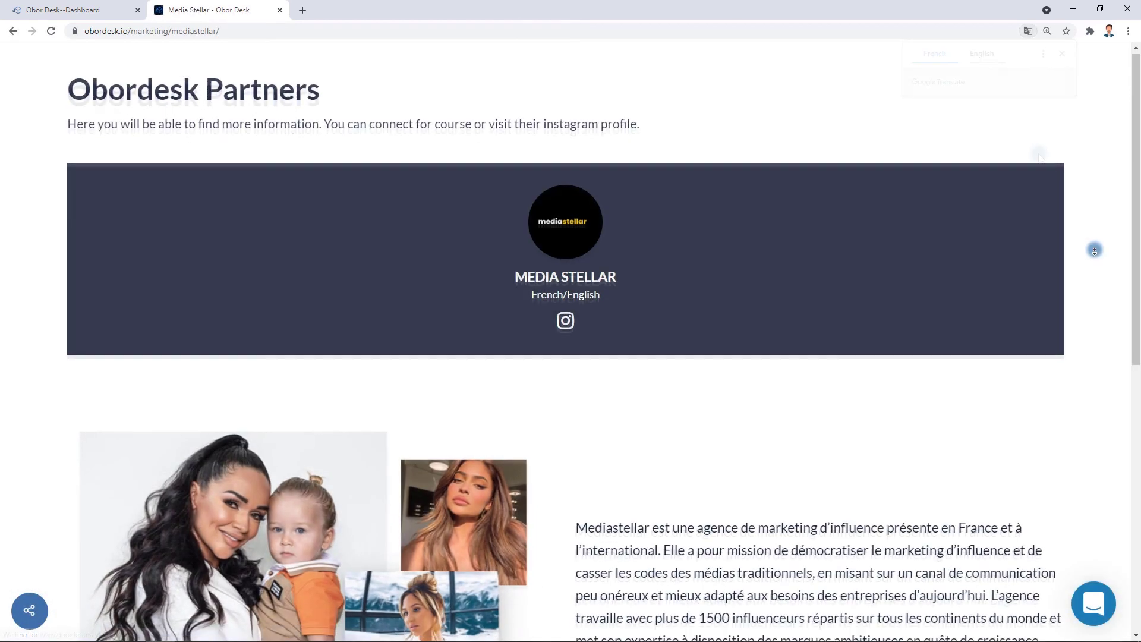